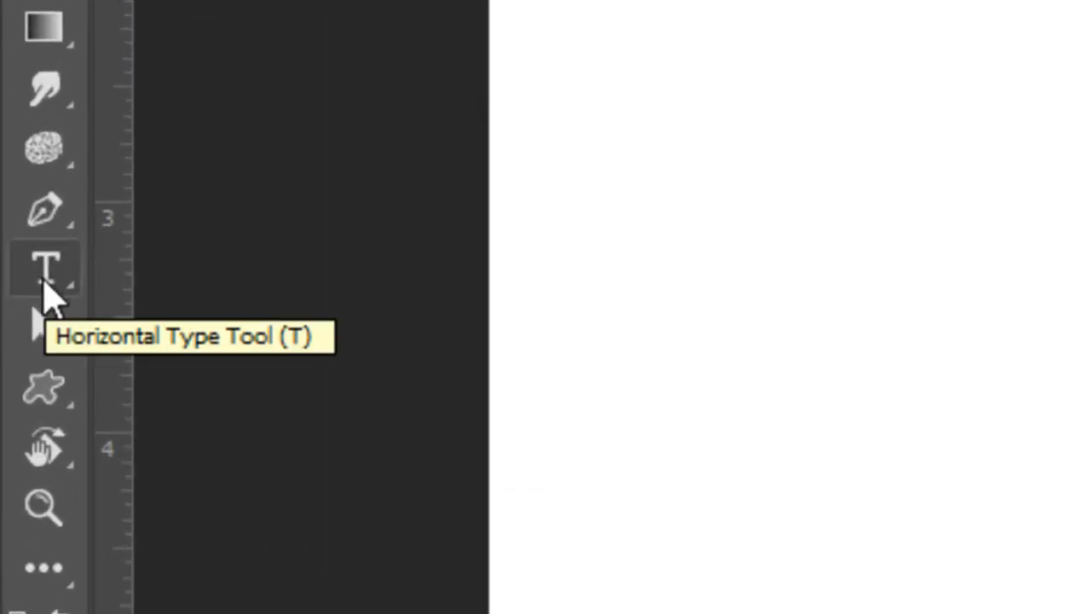
- Add the horizontal text "Ansari Production PS" near the canvas centre and move it about 1.2 in upward
click(43, 281)
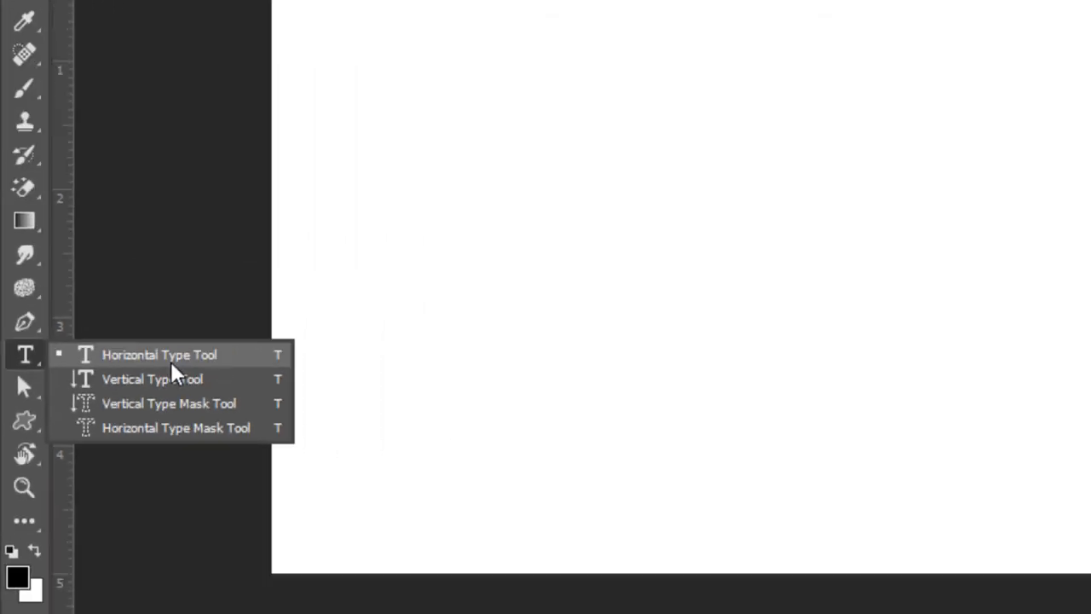
click(300, 274)
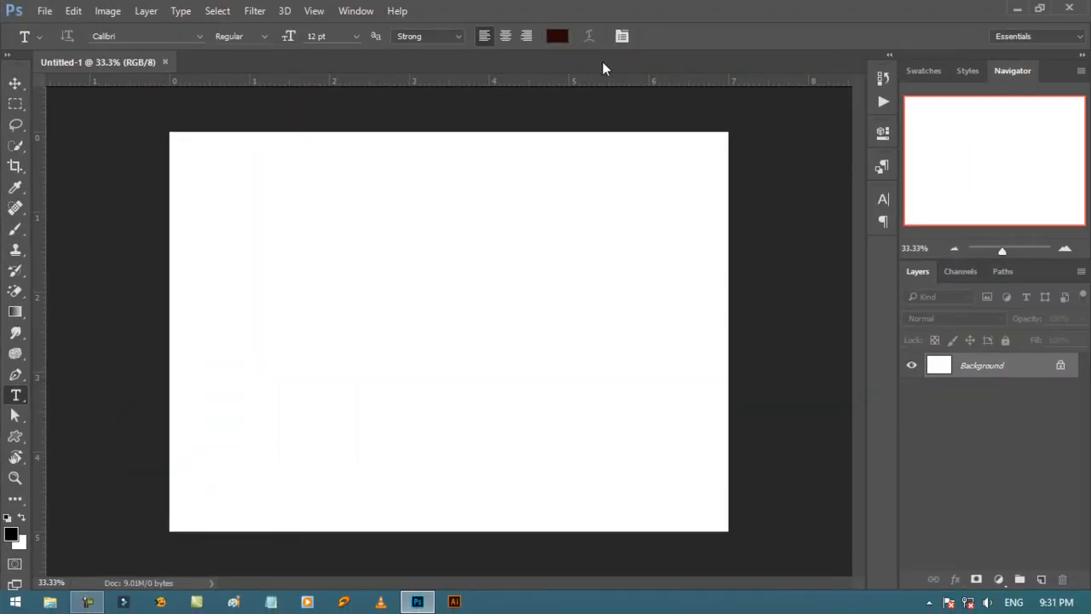
click(329, 305)
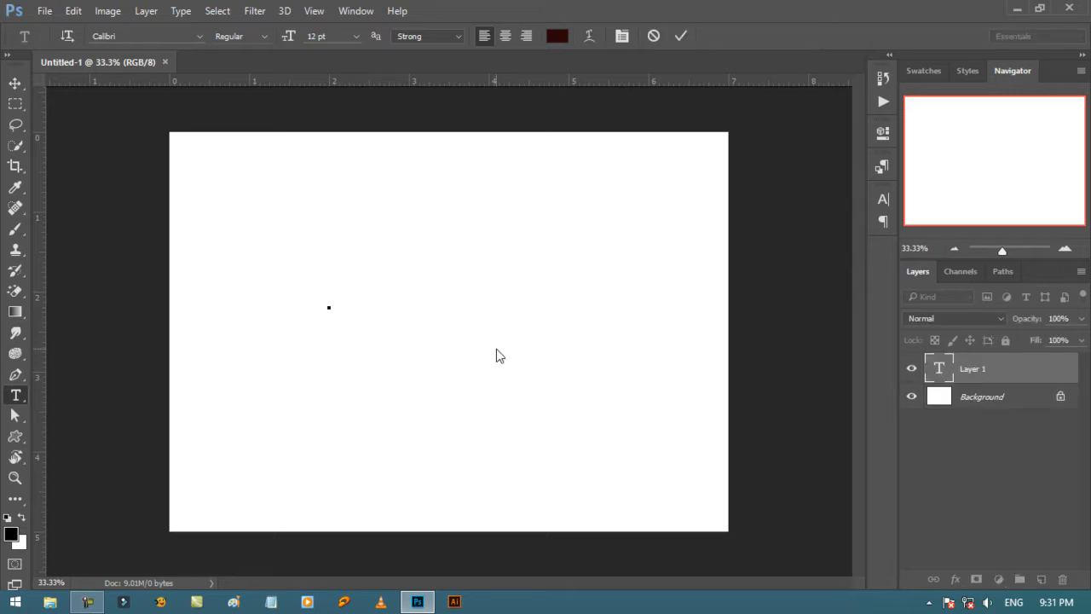
text(Ansari Production PS)
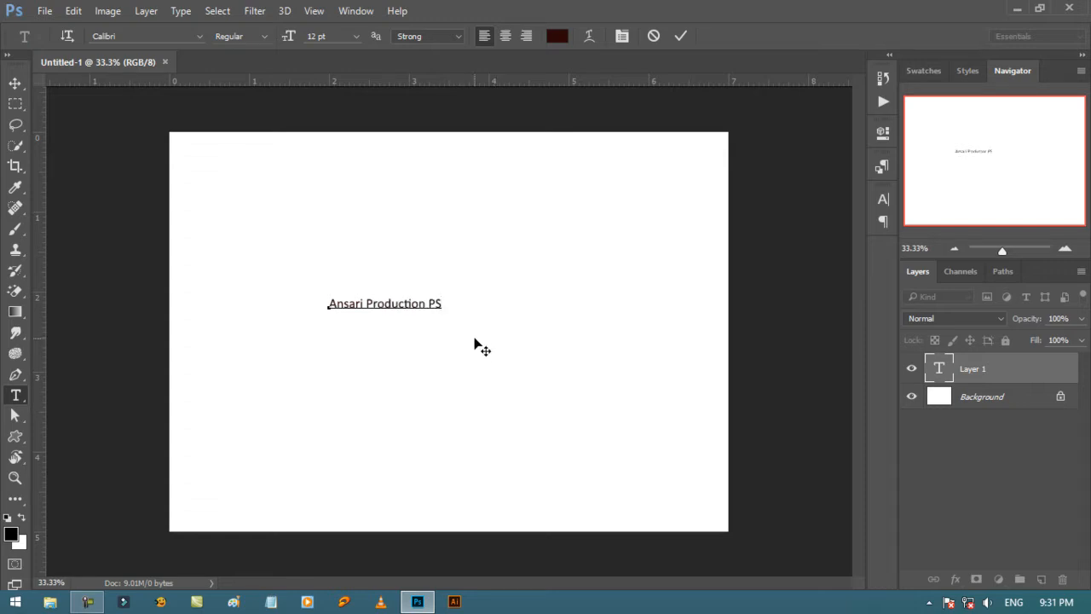
click(16, 84)
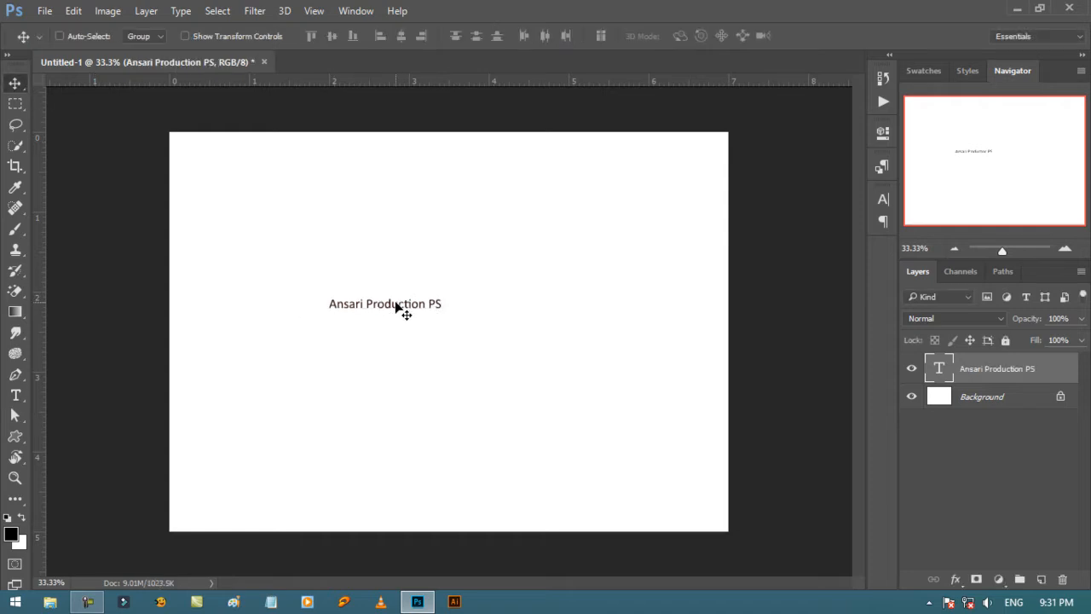
drag(396, 307, 391, 210)
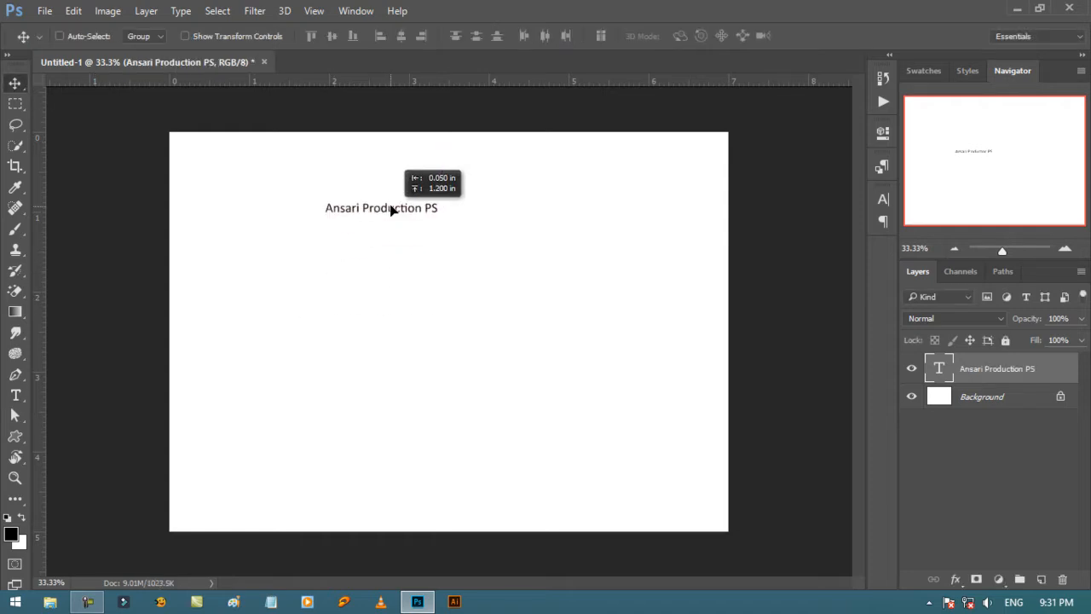
- Try vertical text reading "Ansari Prodution" below the start of the horizontal line, and delete its layer
click(25, 398)
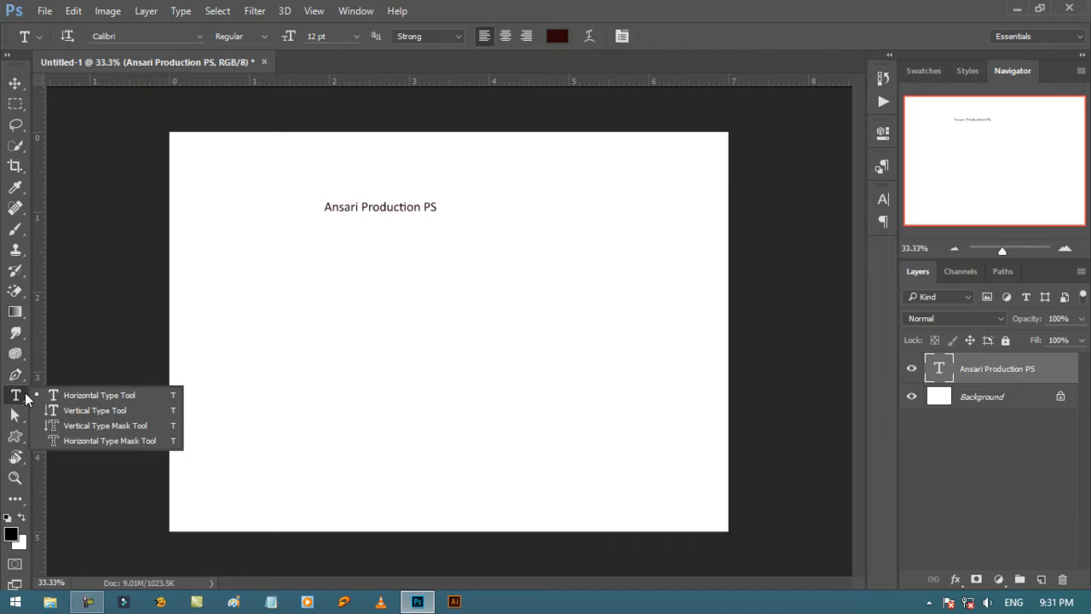
click(107, 412)
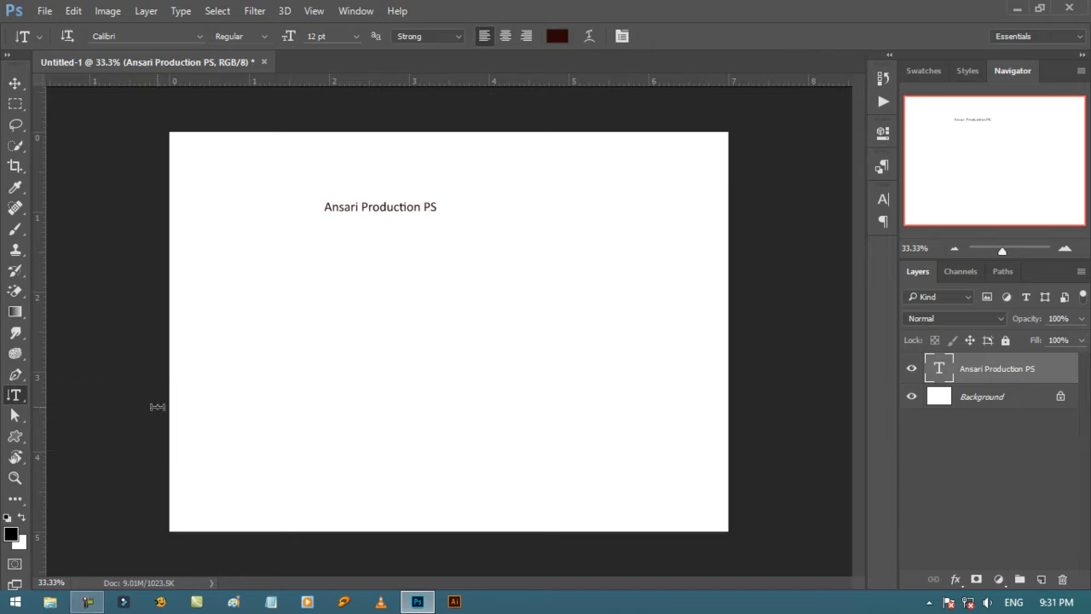
click(468, 368)
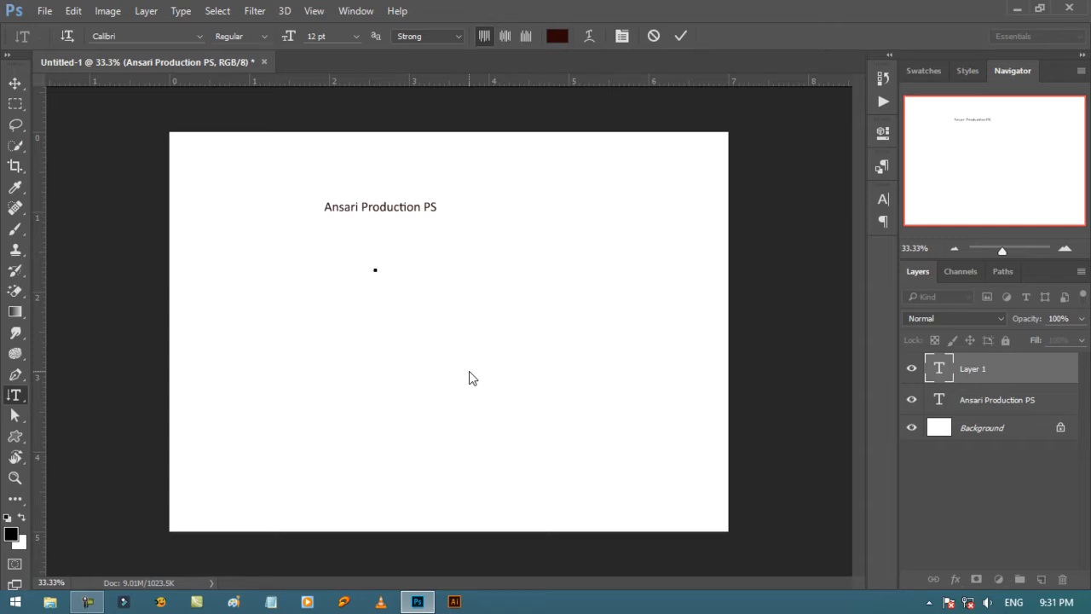
text(Ansari Production)
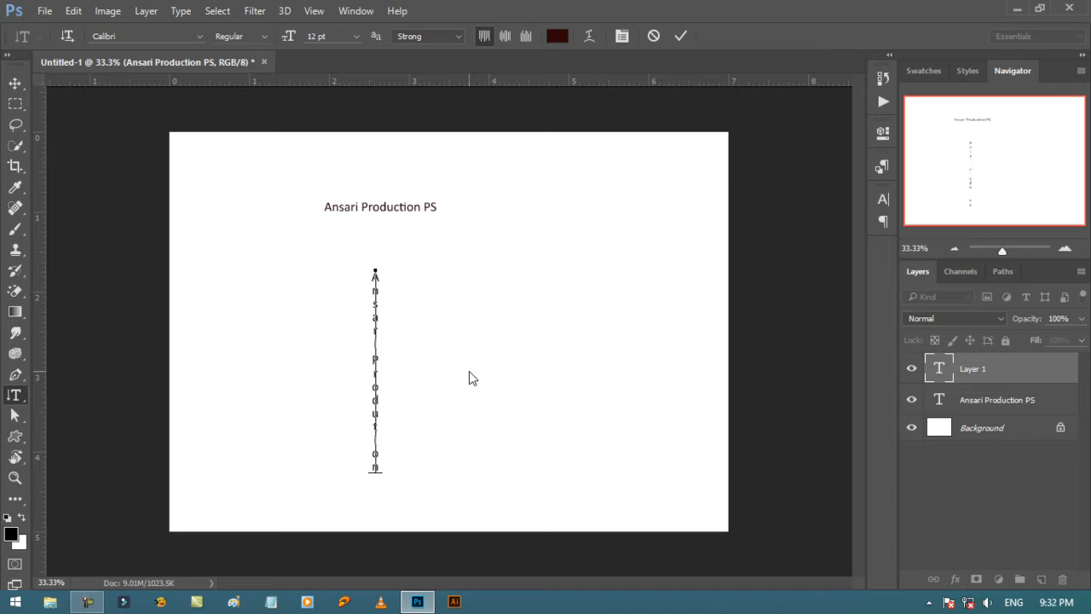
click(16, 84)
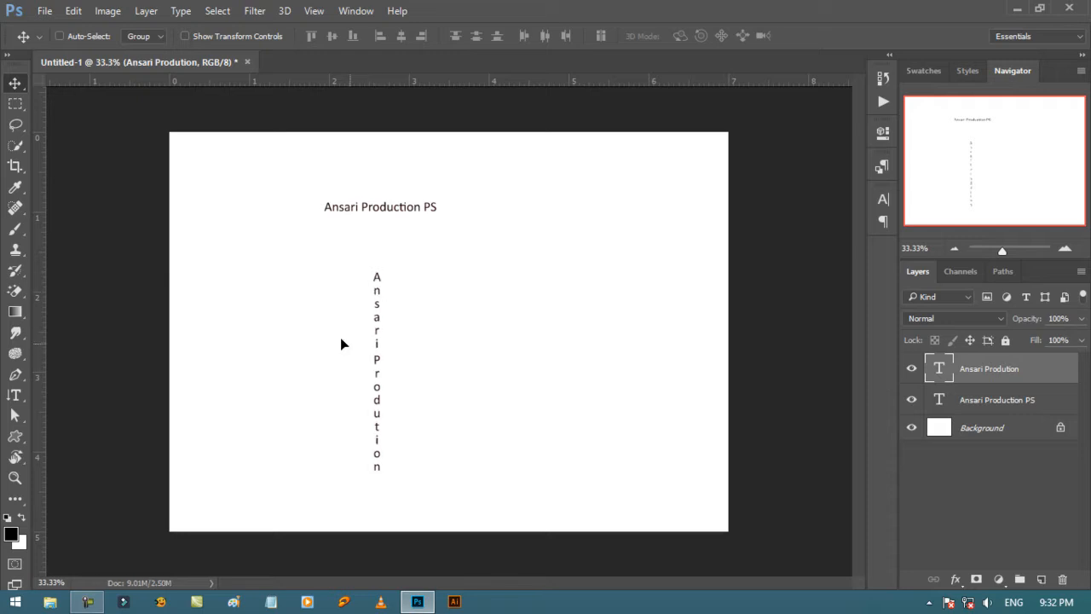
drag(393, 357, 347, 341)
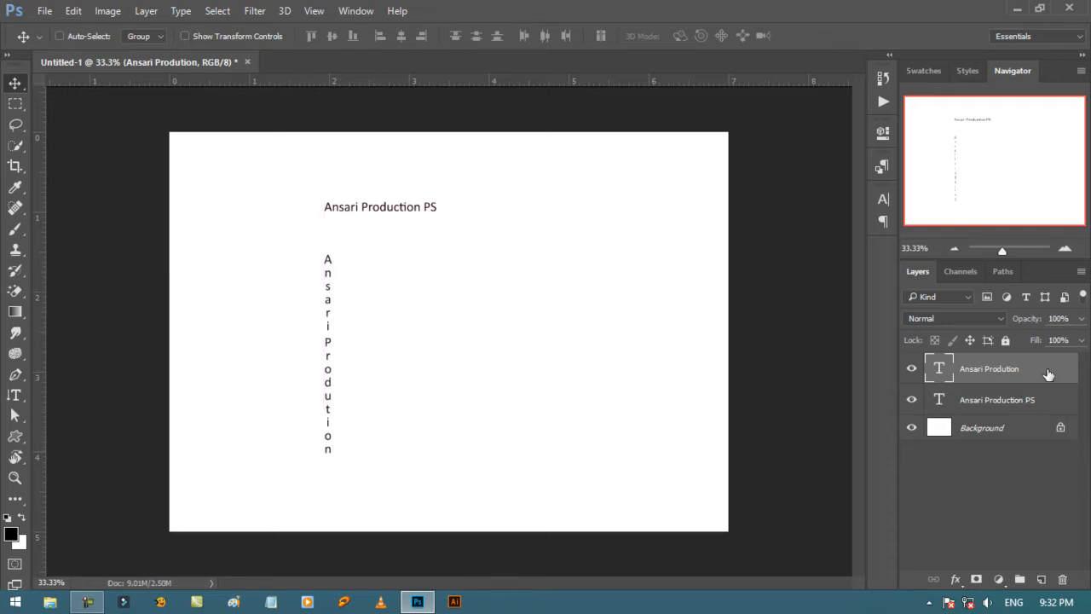
drag(1048, 373, 1064, 578)
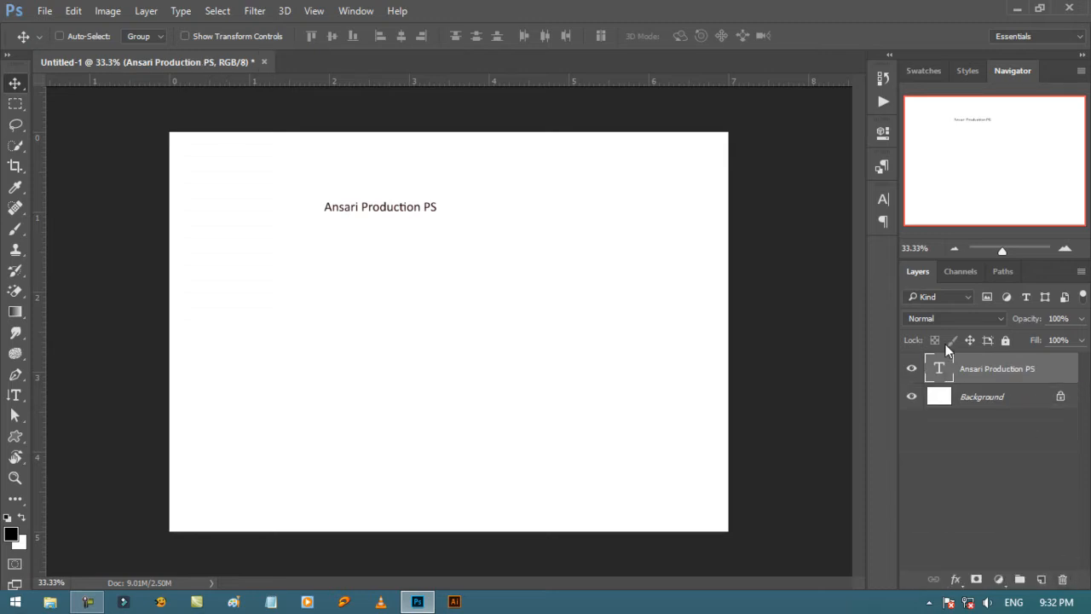
- Create a text-shaped selection reading "Ansari Production PS" below the existing text with the Horizontal Type Mask Tool
click(14, 394)
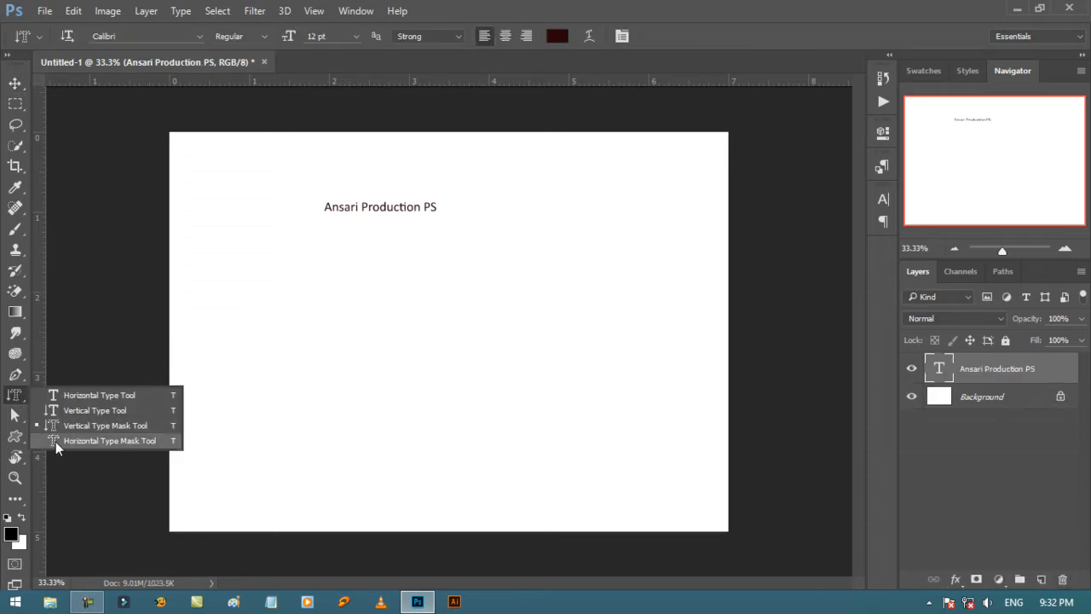
click(55, 441)
click(330, 337)
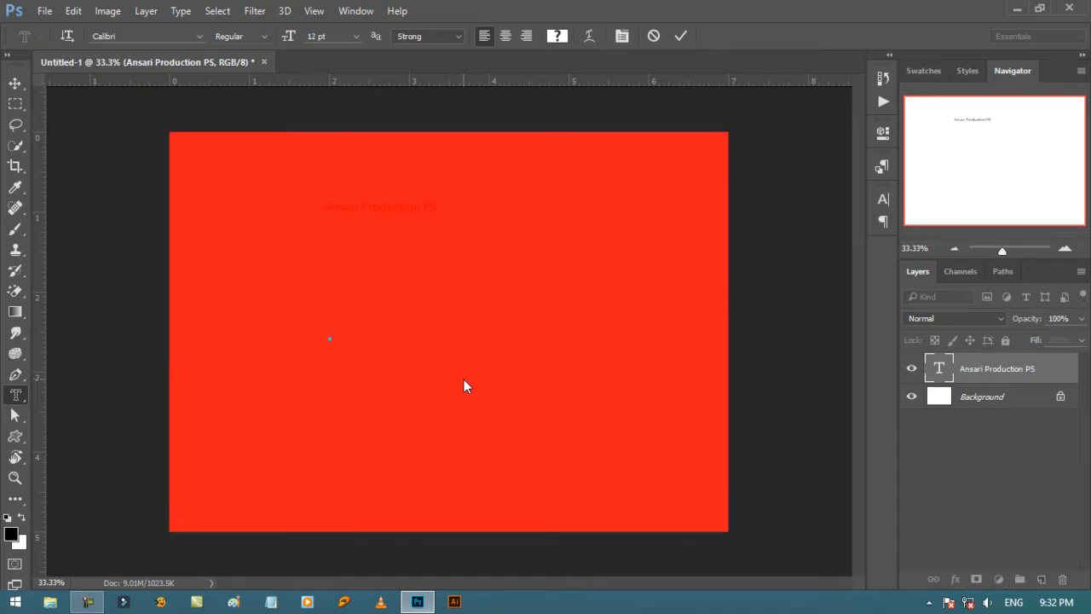
text(An sari Produt)
key(BackSpace)
text(ction )
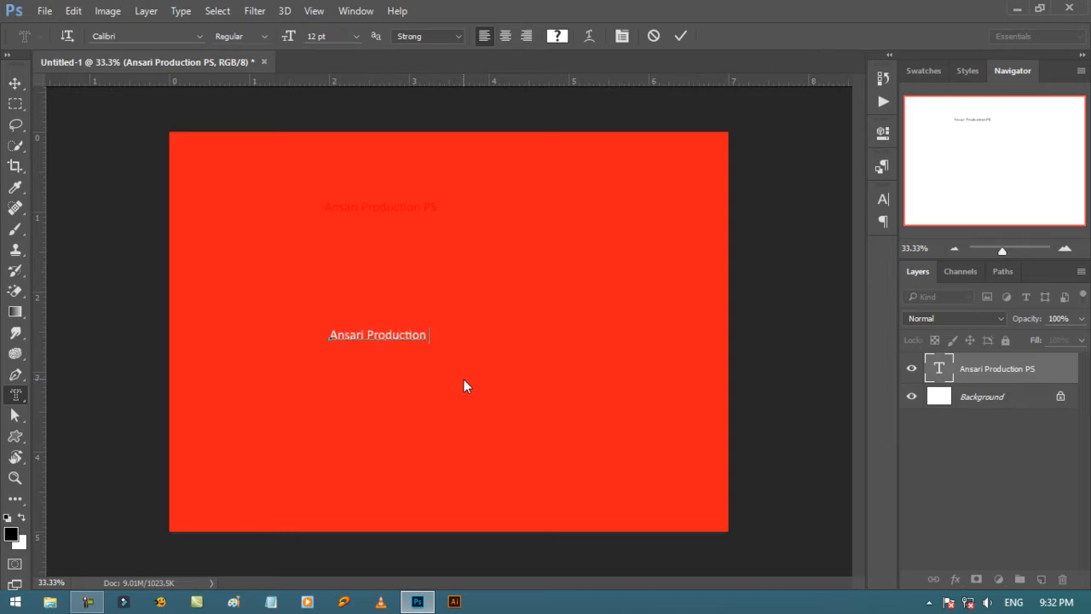
text(PS)
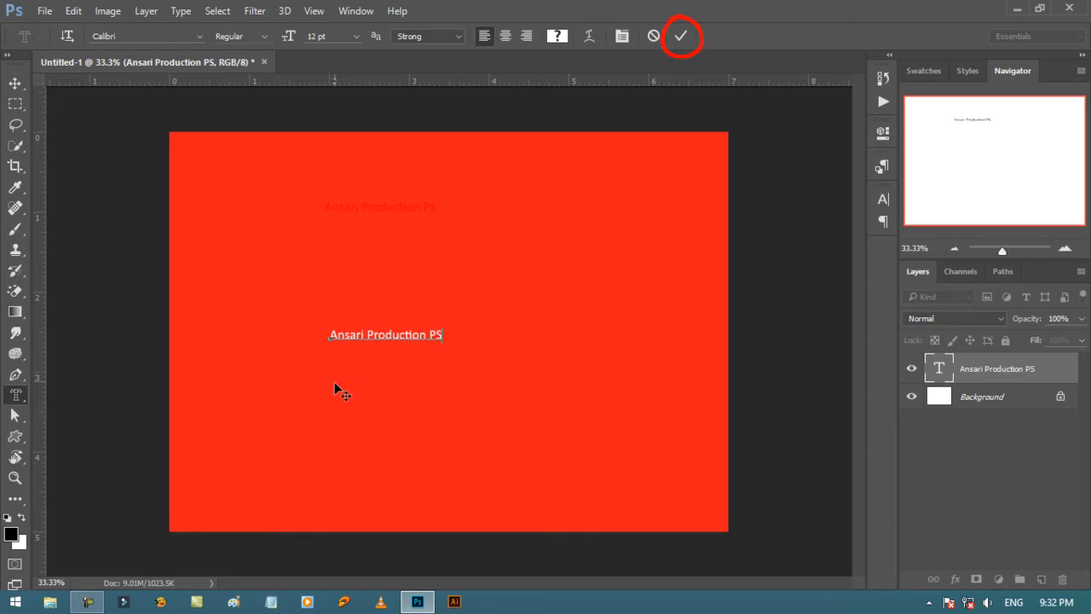
click(678, 39)
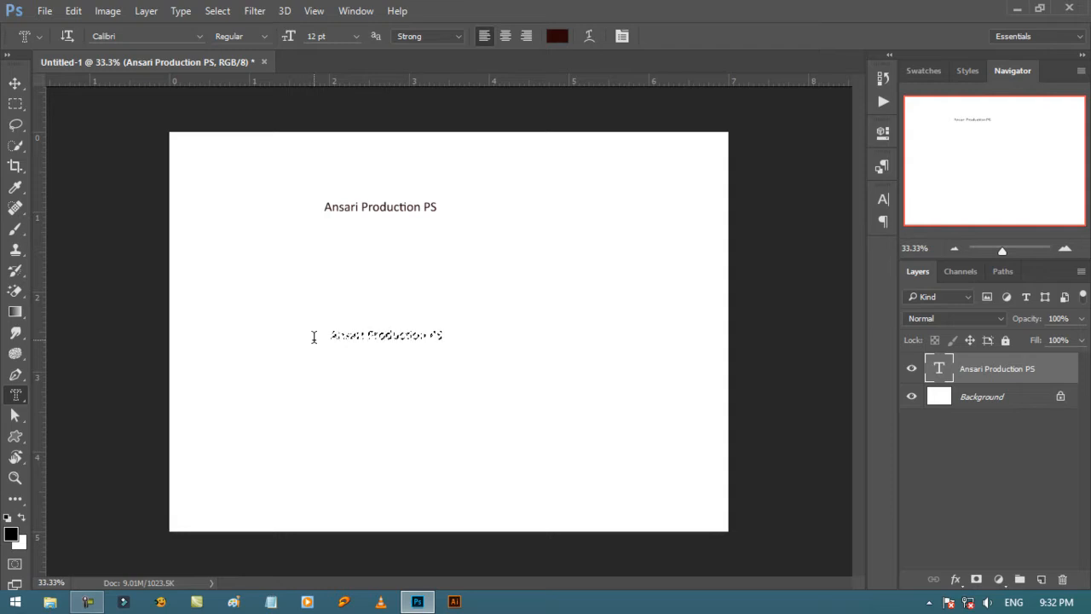
- Fill the text-shaped selection with the foreground color at 100% opacity on a new layer, and deselect it
key(ctrl+plus)
key(ctrl+plus)
key(ctrl+plus)
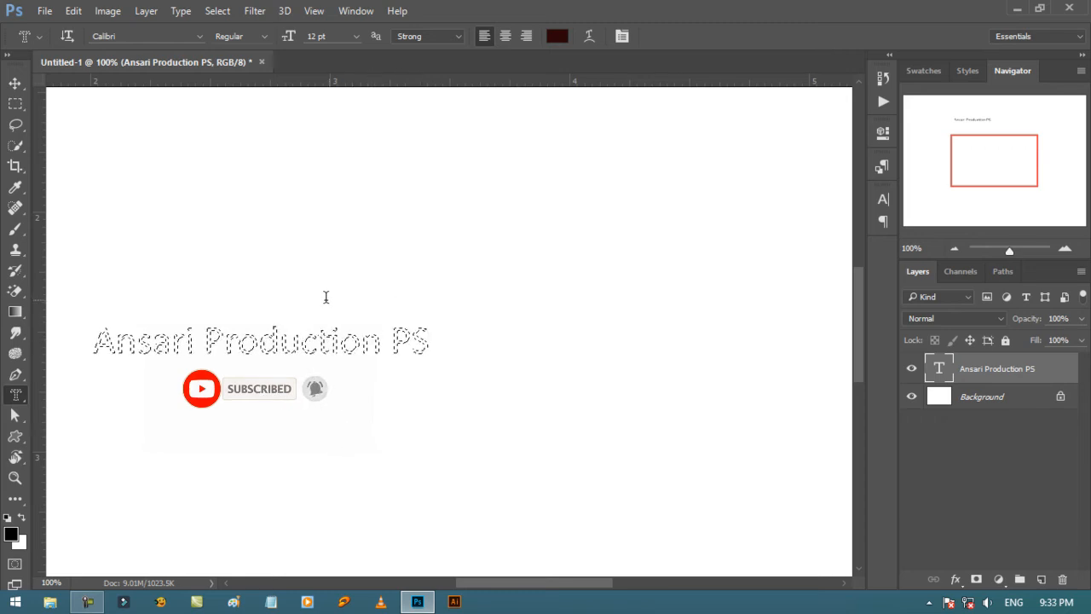
click(1041, 580)
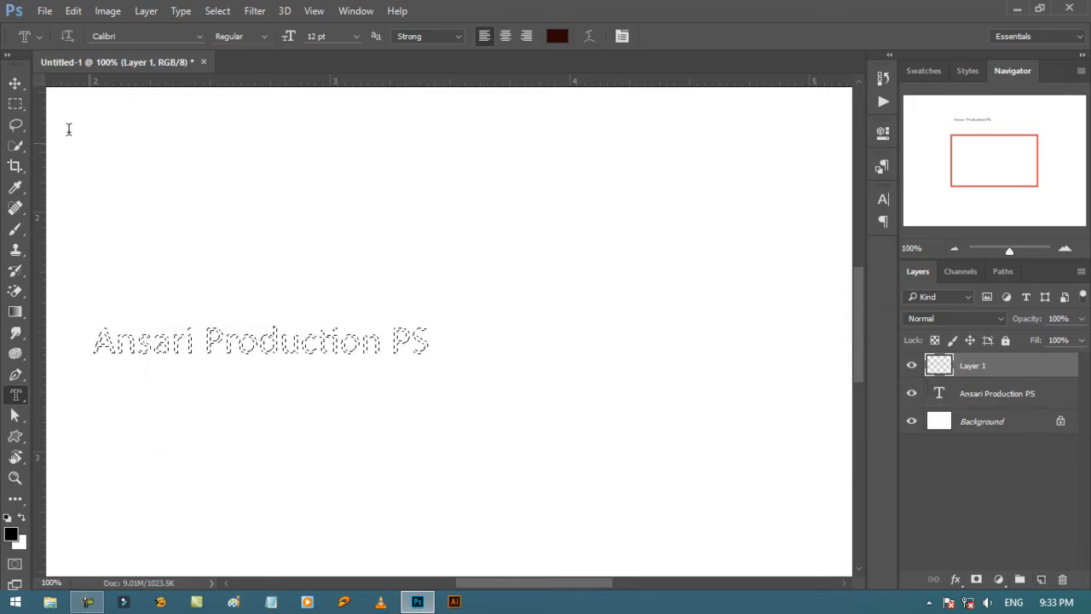
click(73, 11)
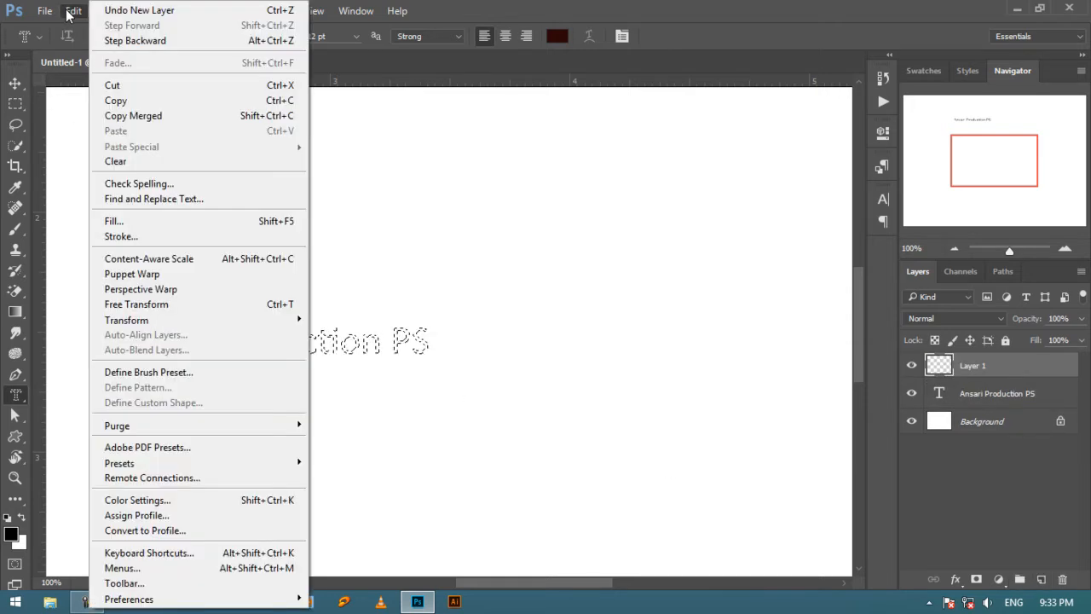
click(136, 221)
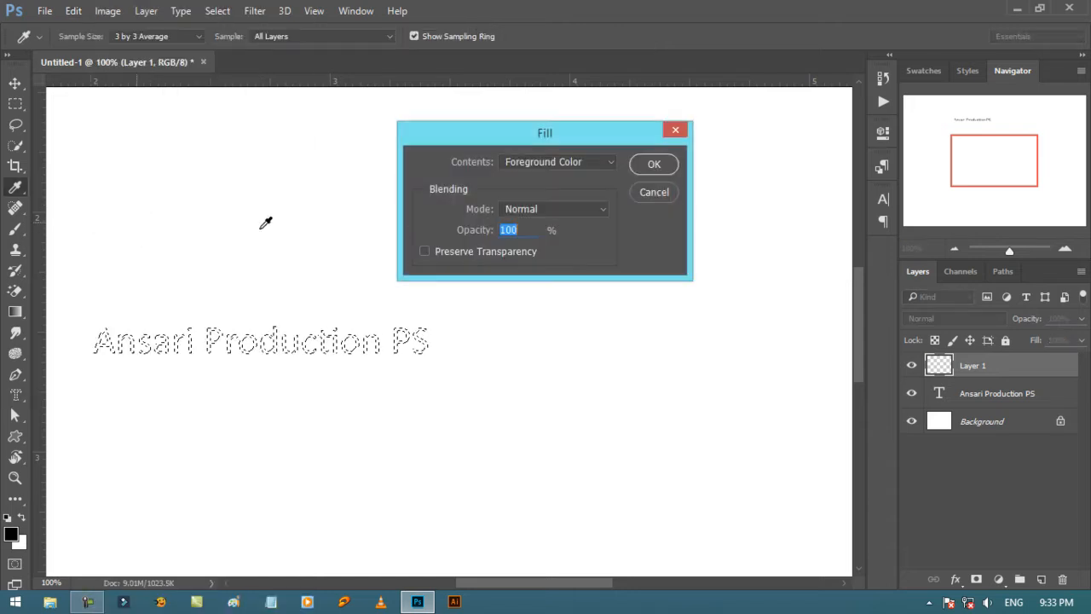
click(654, 165)
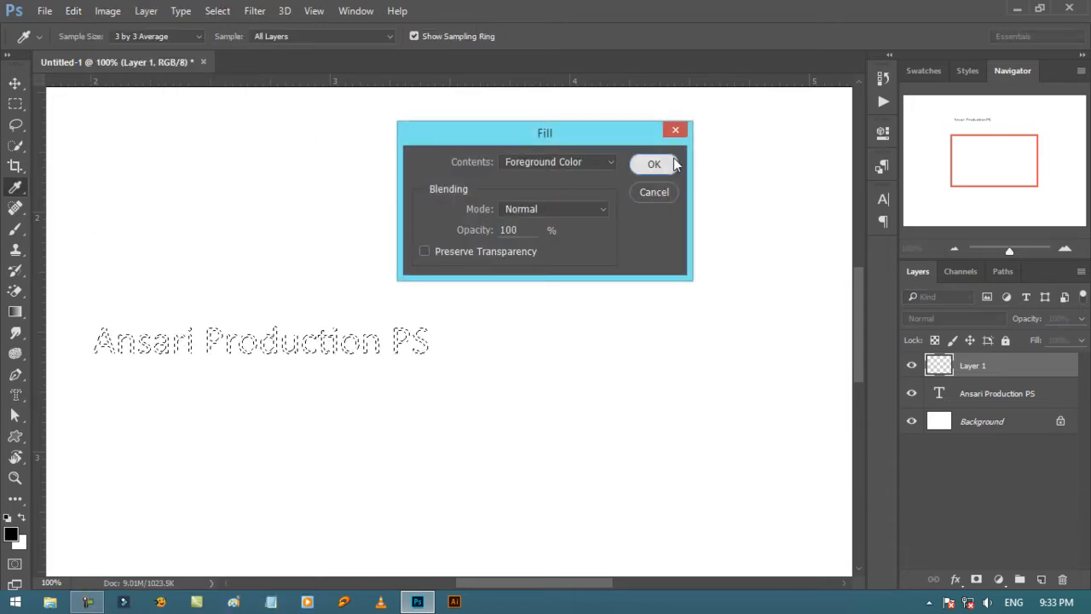
key(t)
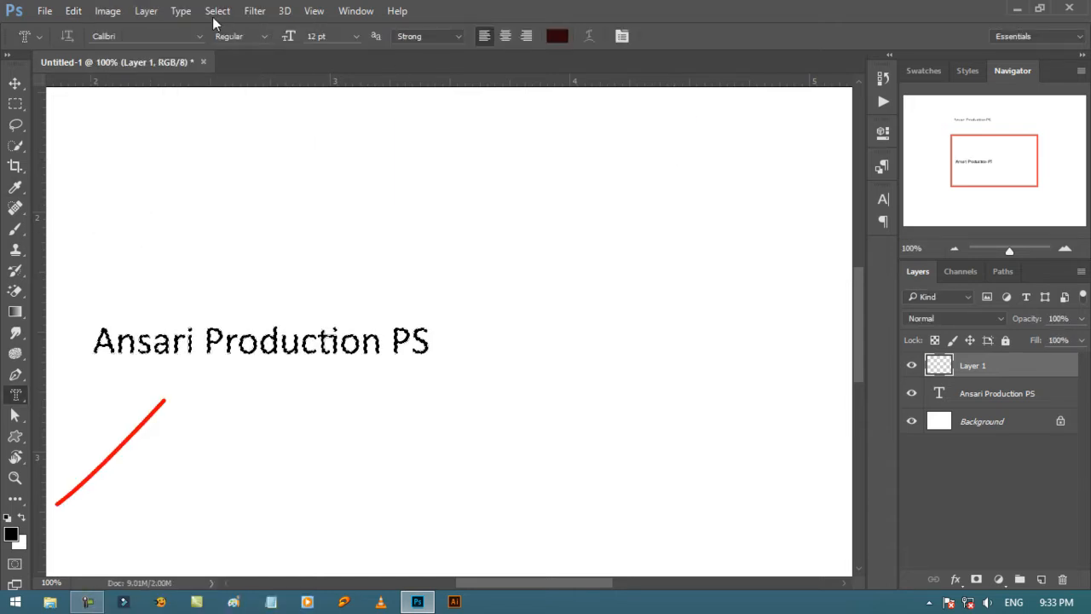
click(218, 10)
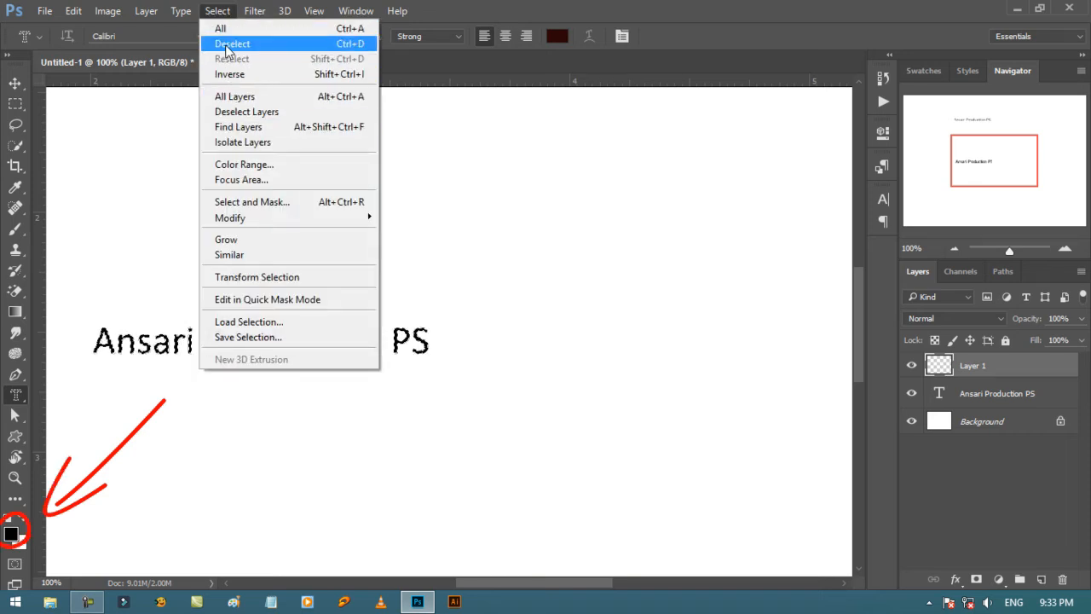
click(232, 43)
click(17, 84)
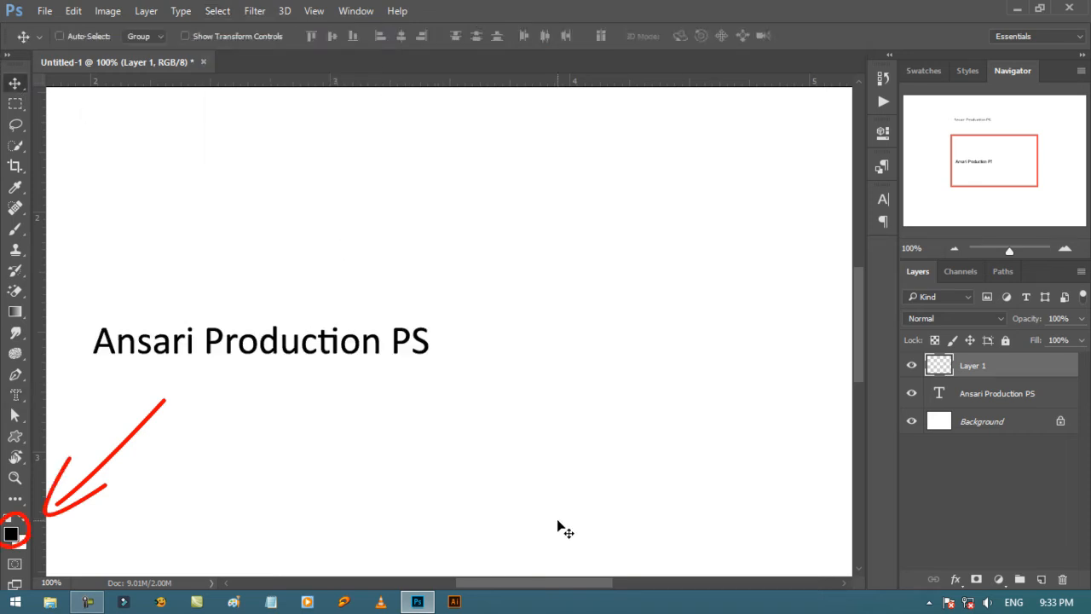
- Delete the layer holding the filled mask text
click(15, 394)
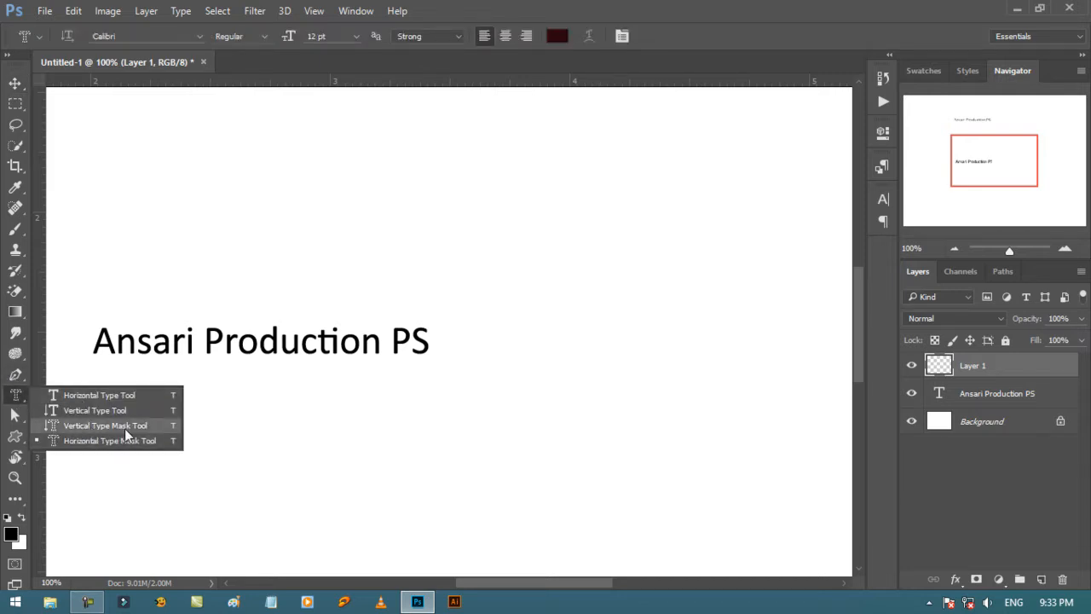
click(15, 83)
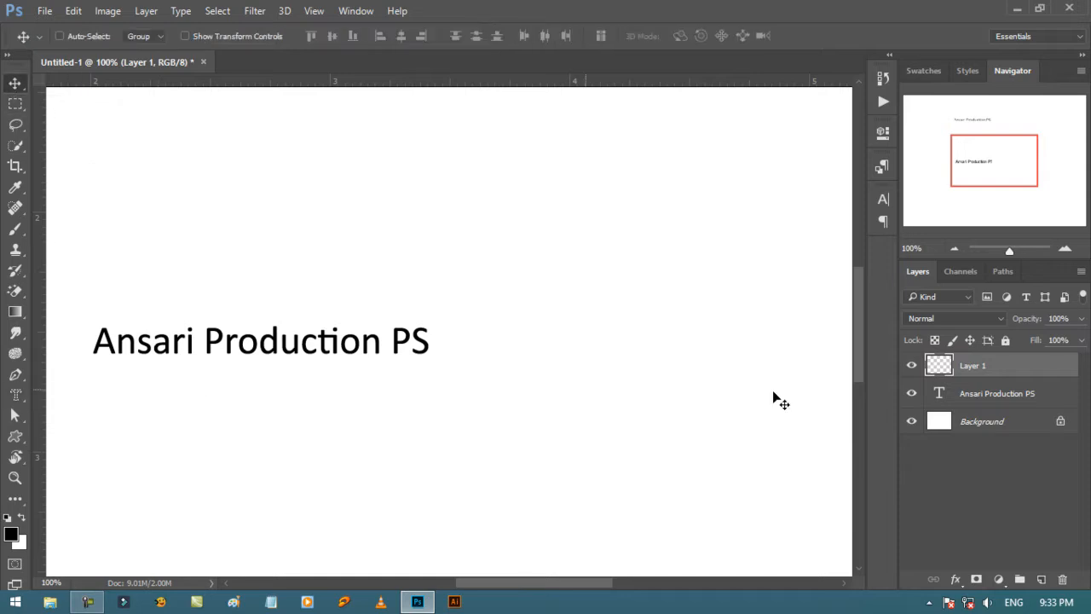
drag(1052, 375, 1066, 579)
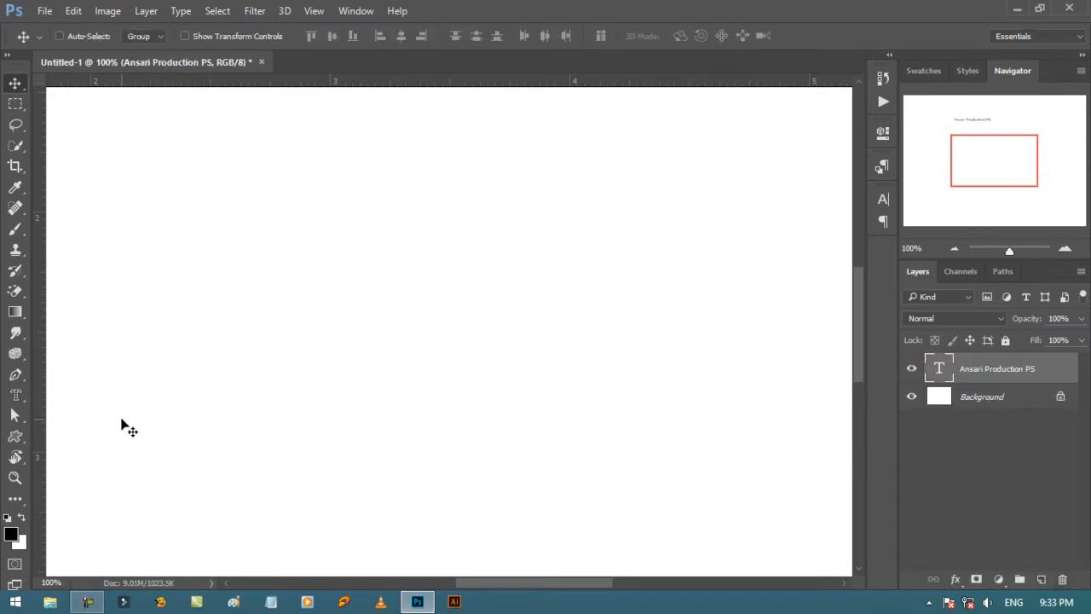
- Select all of the "Ansari Production PS" text and switch its orientation to vertical and back to horizontal
key(ctrl+minus)
key(ctrl+minus)
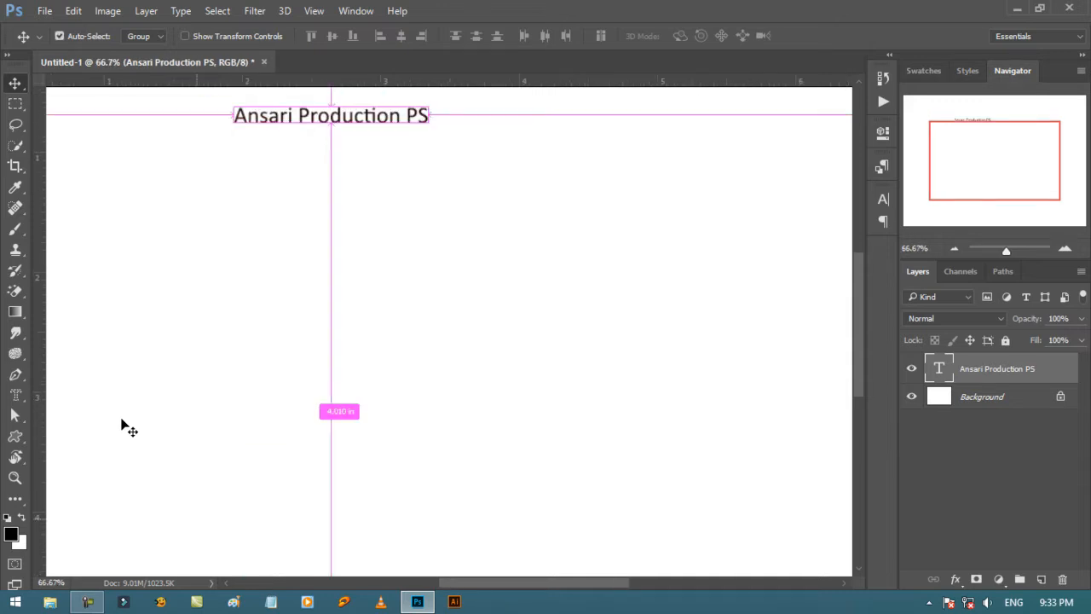
key(ctrl+minus)
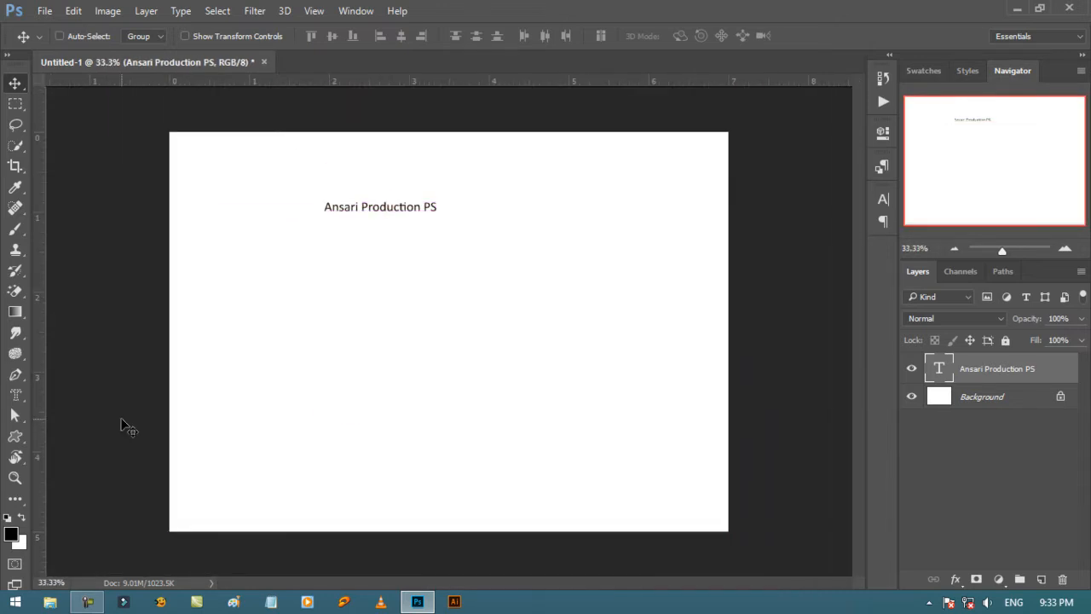
drag(16, 394, 67, 407)
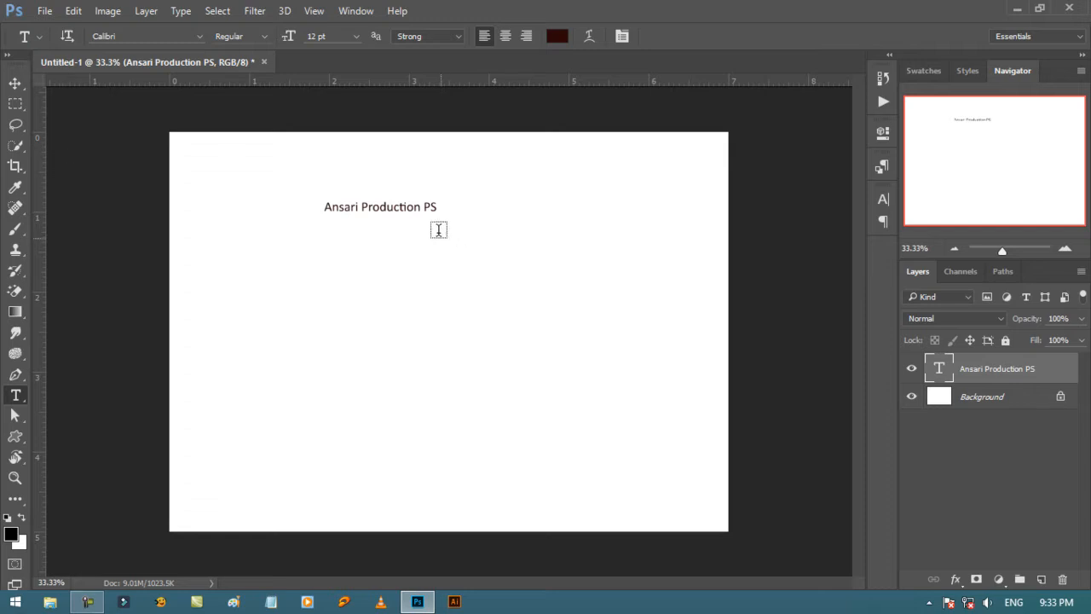
drag(439, 207, 287, 189)
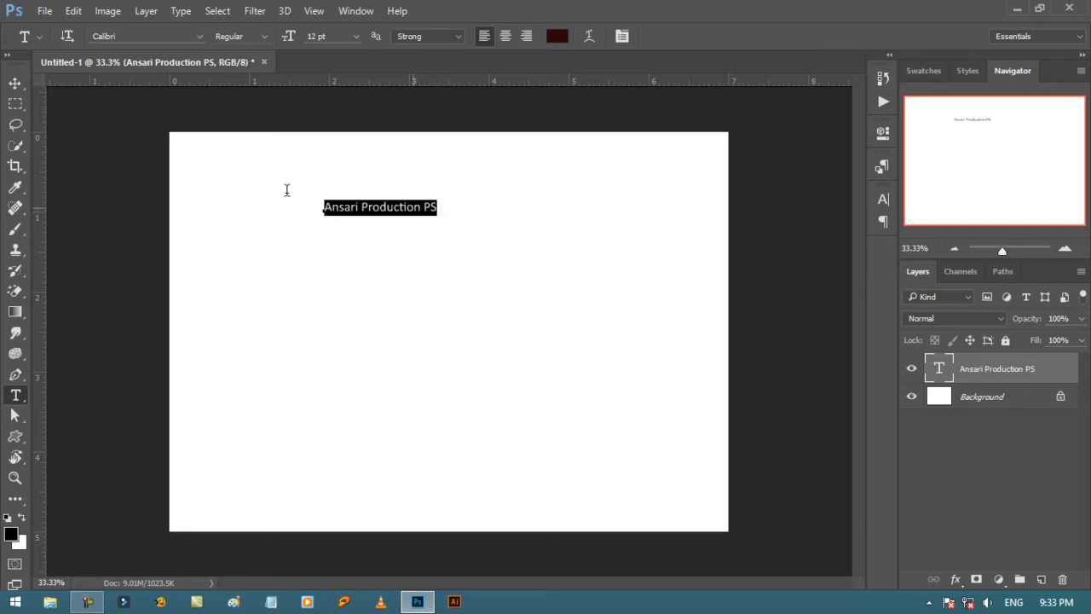
click(68, 38)
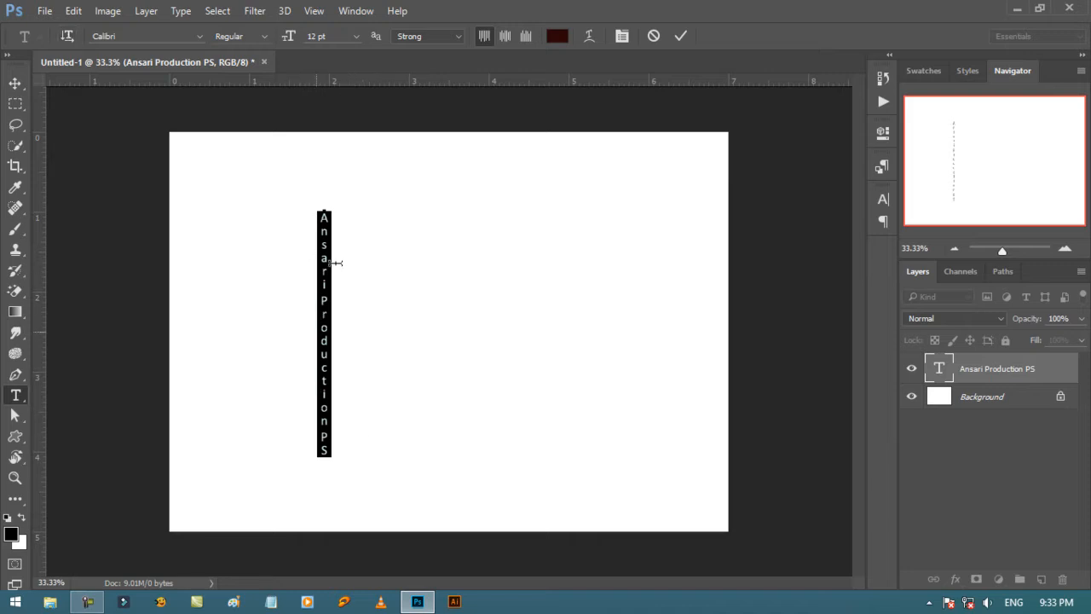
click(72, 36)
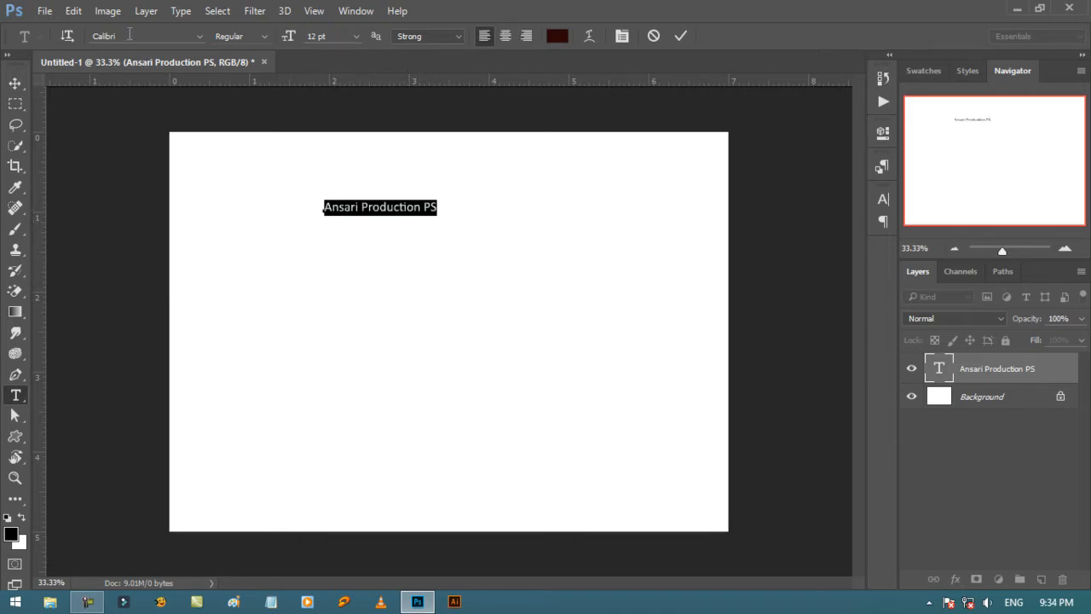
click(201, 36)
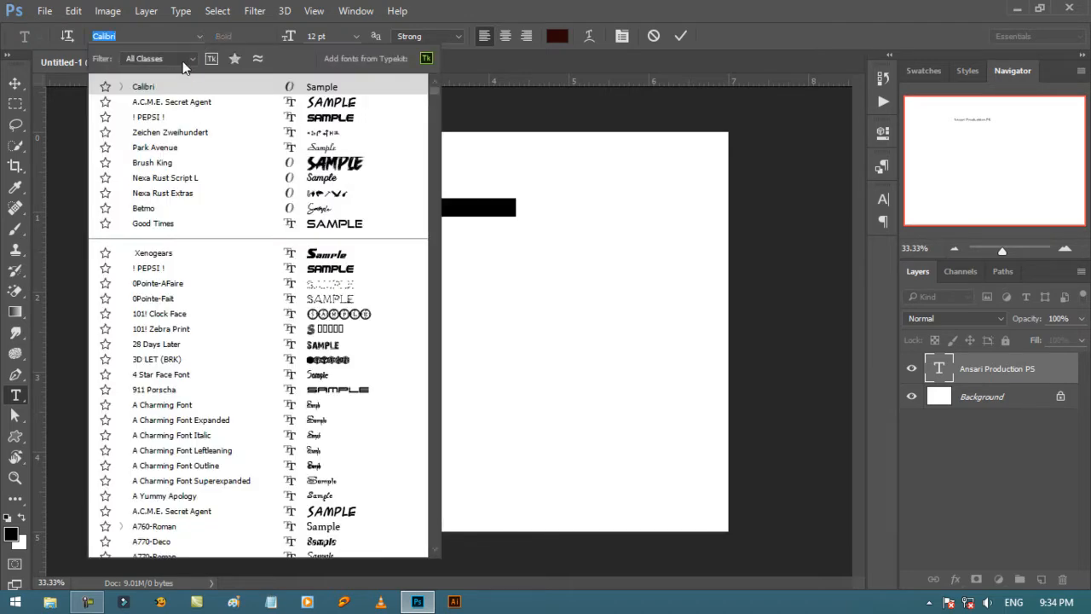
click(201, 37)
click(456, 194)
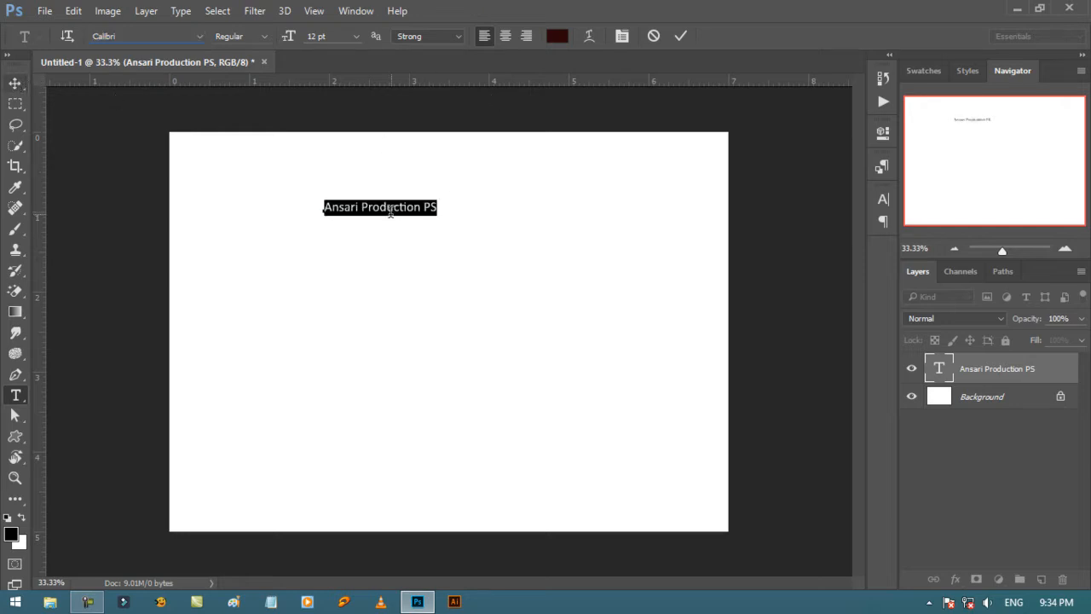
- Move the text toward the canvas's right edge with the Move tool and preview fonts on it, keeping Calibri
click(16, 82)
drag(415, 207, 650, 287)
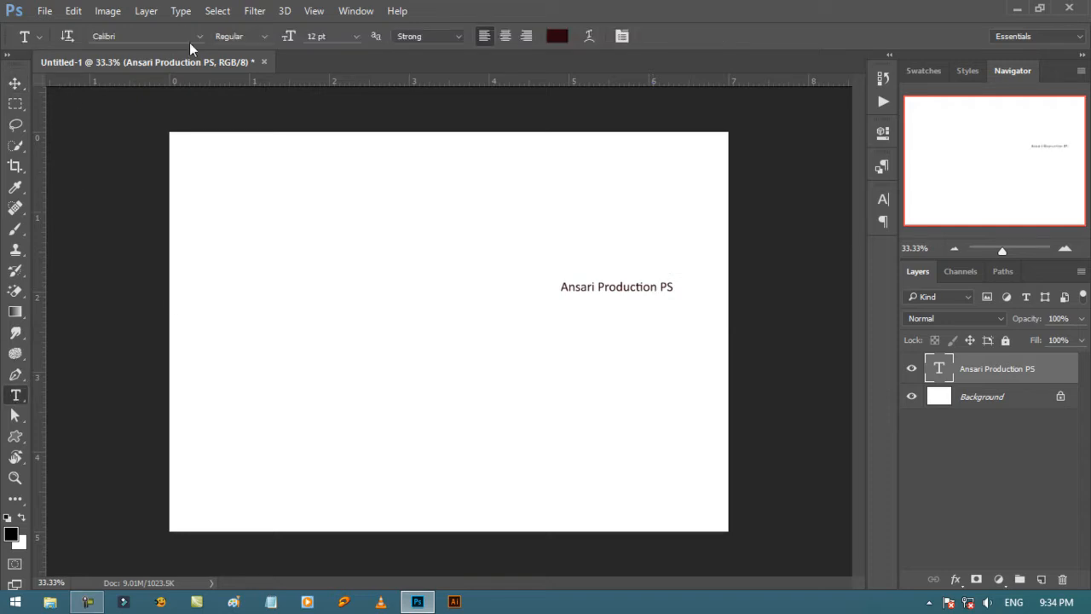
click(199, 36)
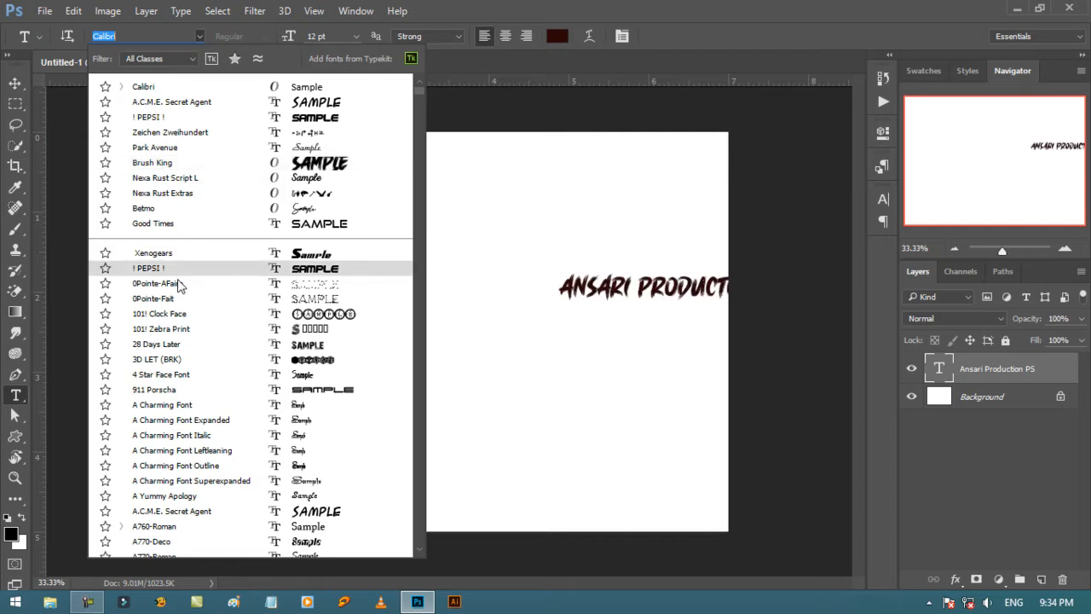
click(175, 88)
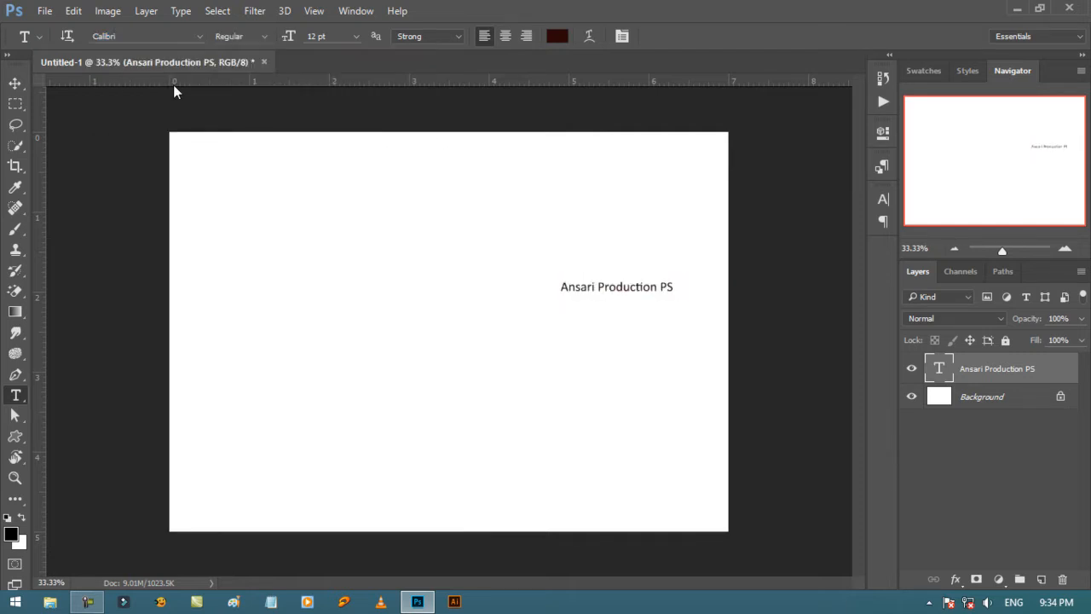
- Move the text back to the upper middle of the canvas with the Move tool
click(15, 82)
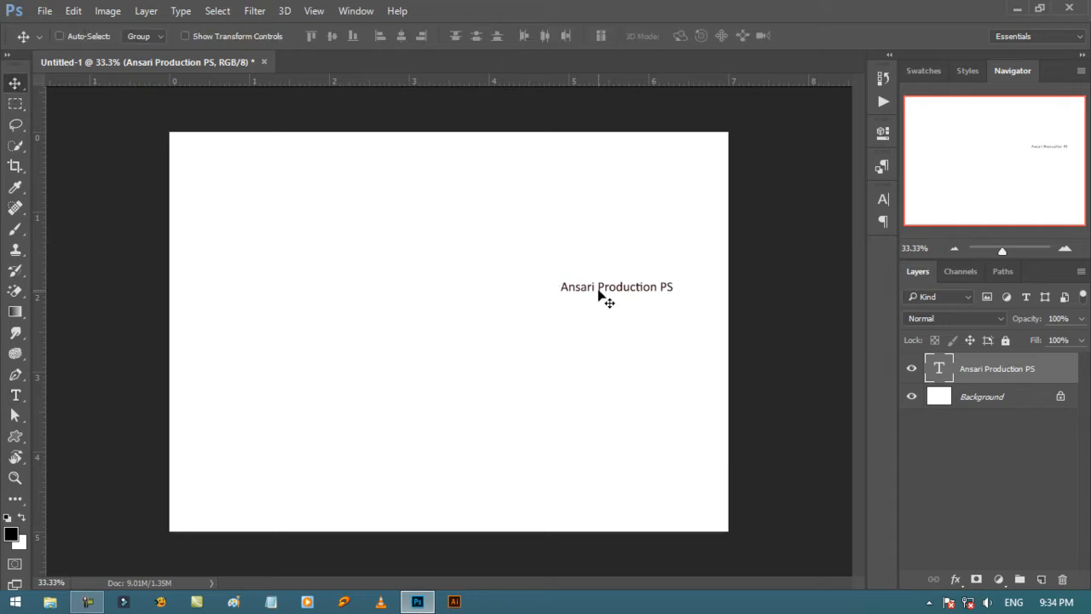
drag(599, 294, 386, 262)
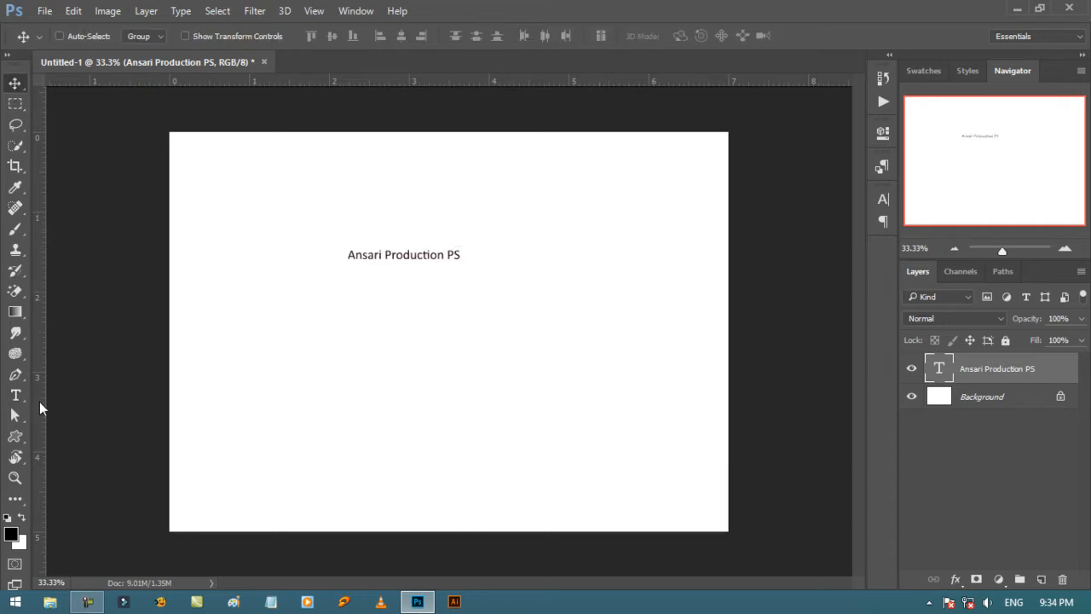
- Apply the Bold, Bold Italic and Italic font styles to the text in turn, and return it to Regular
click(15, 396)
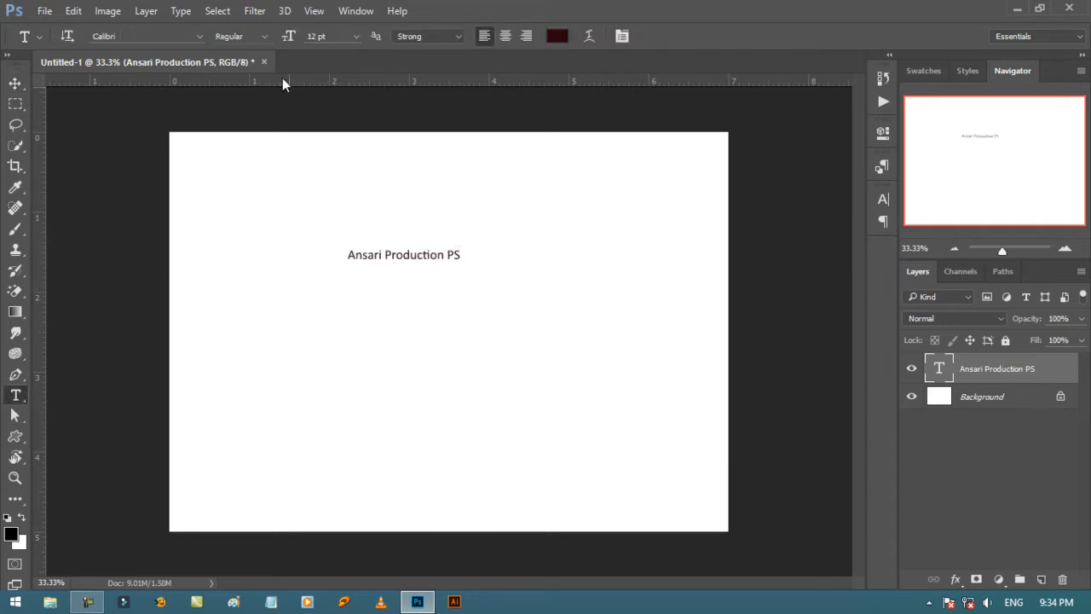
click(265, 37)
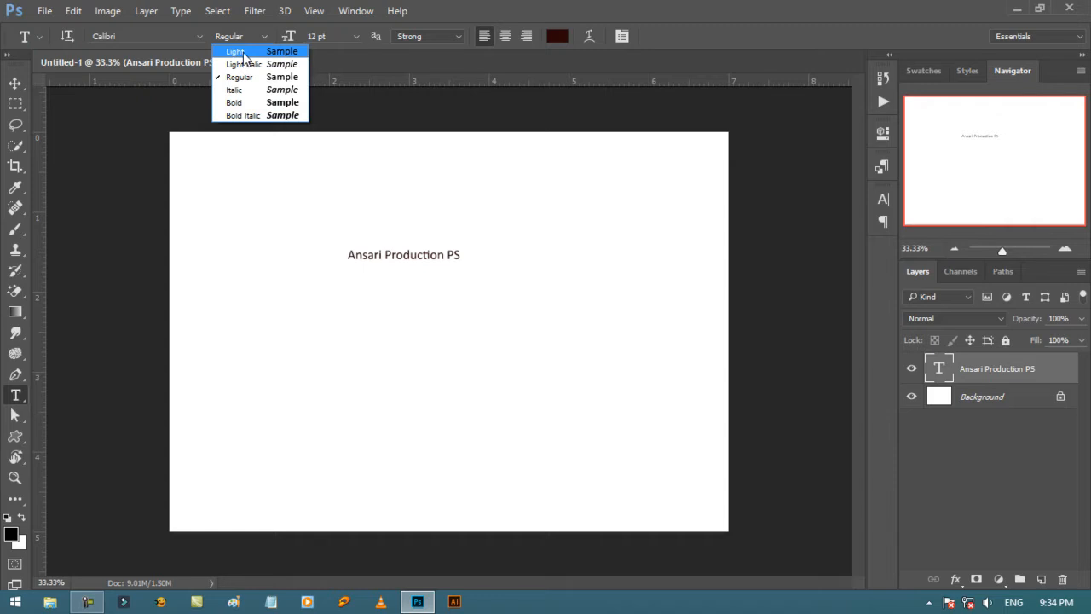
click(271, 103)
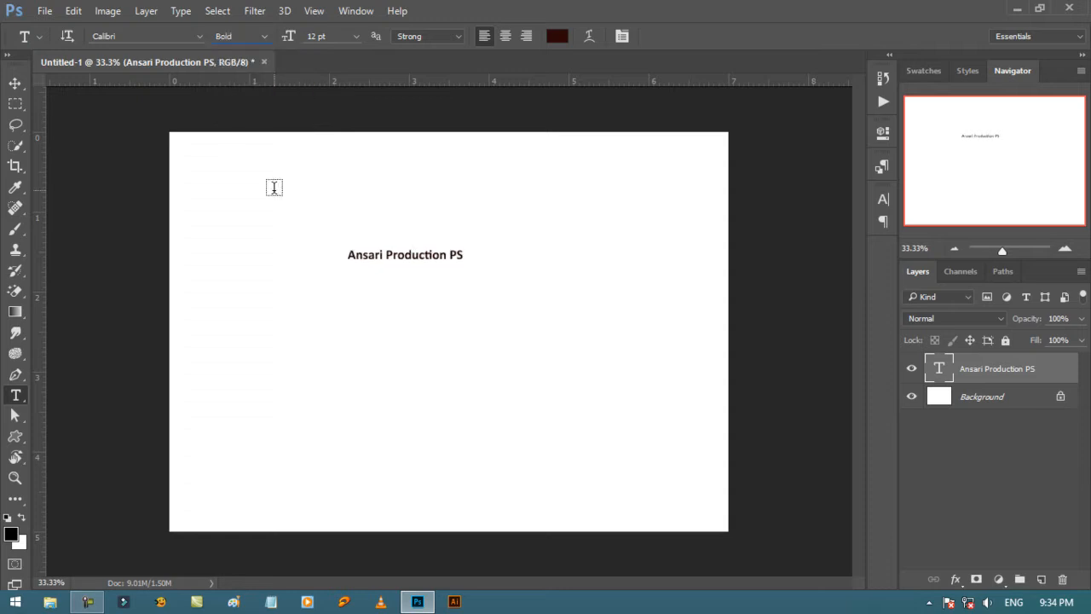
click(264, 36)
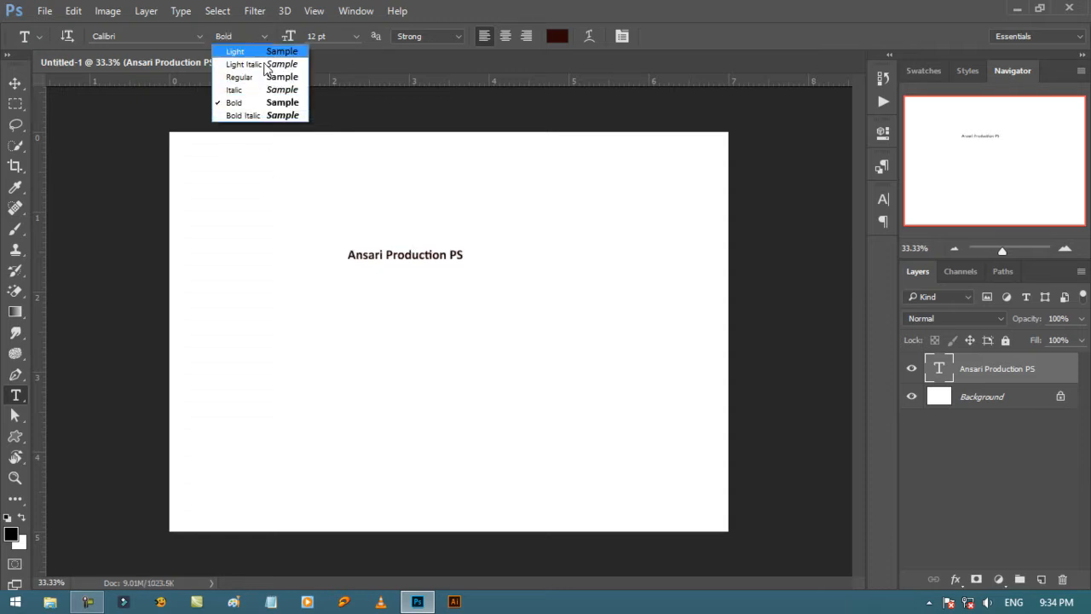
click(250, 113)
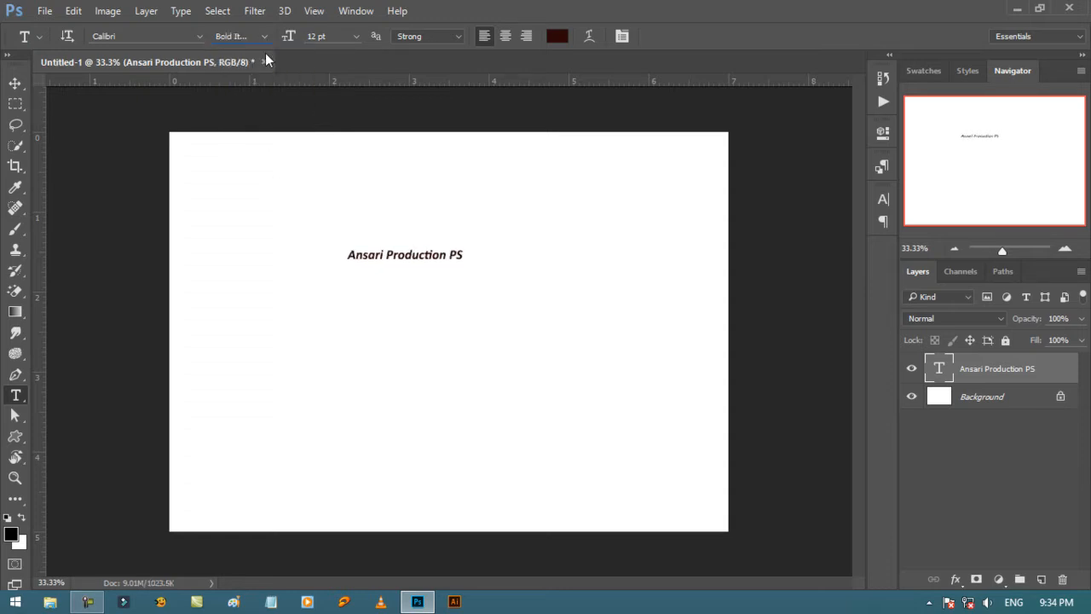
click(268, 36)
click(253, 97)
click(265, 37)
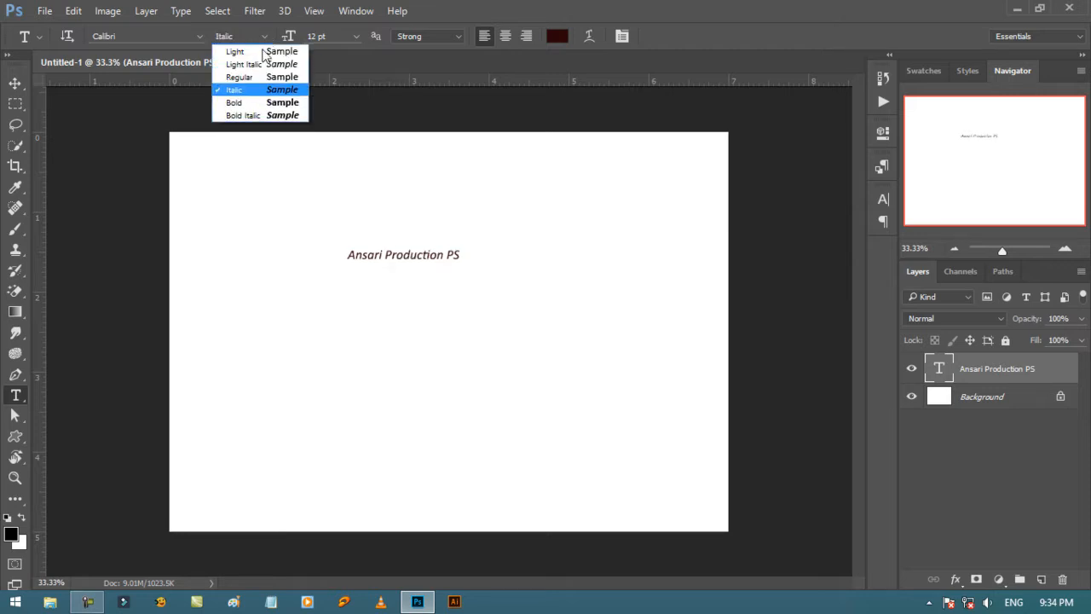
click(240, 77)
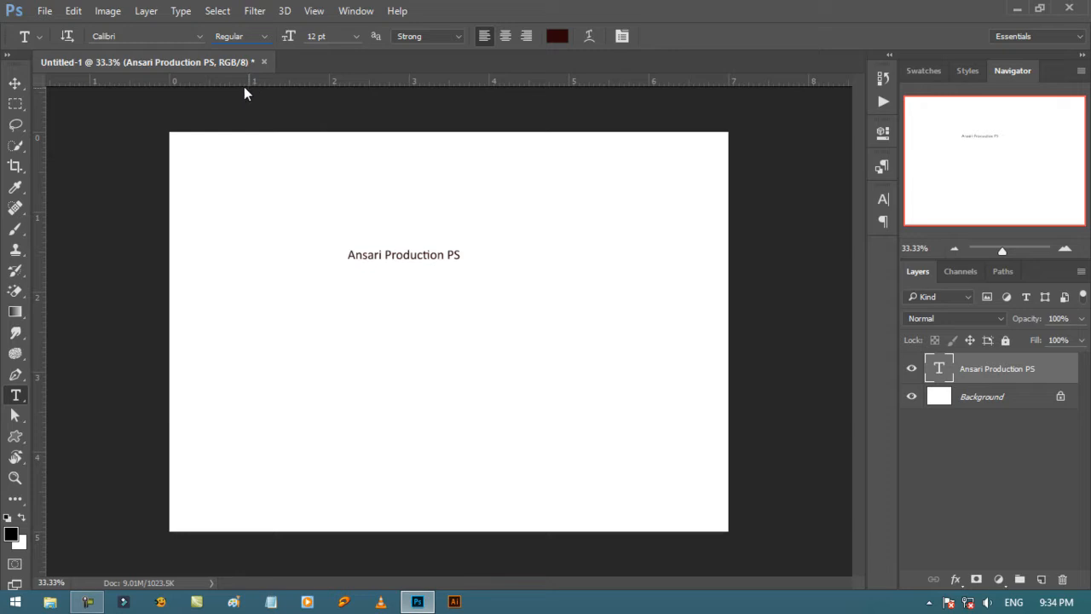
- Try font sizes of 16 pt and 72 pt on the text, and settle on 36 pt
click(357, 36)
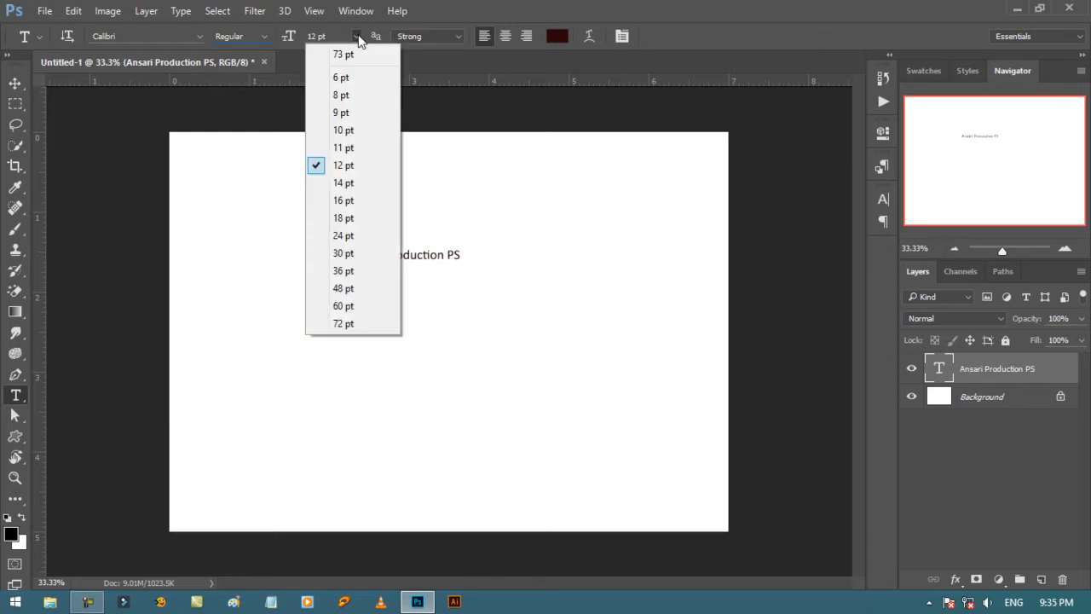
click(343, 200)
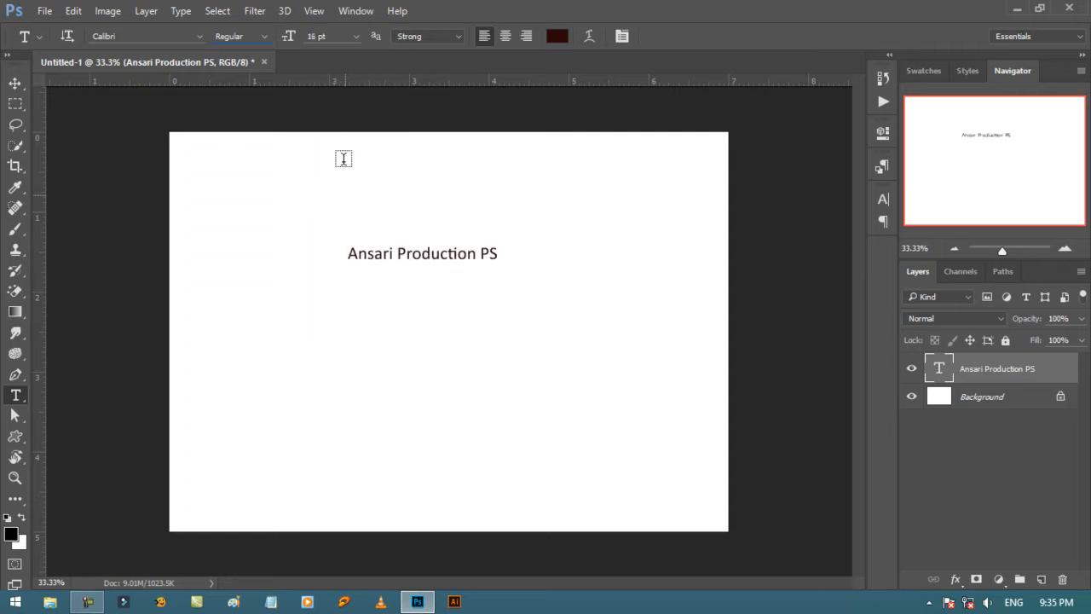
click(355, 36)
click(360, 323)
click(354, 36)
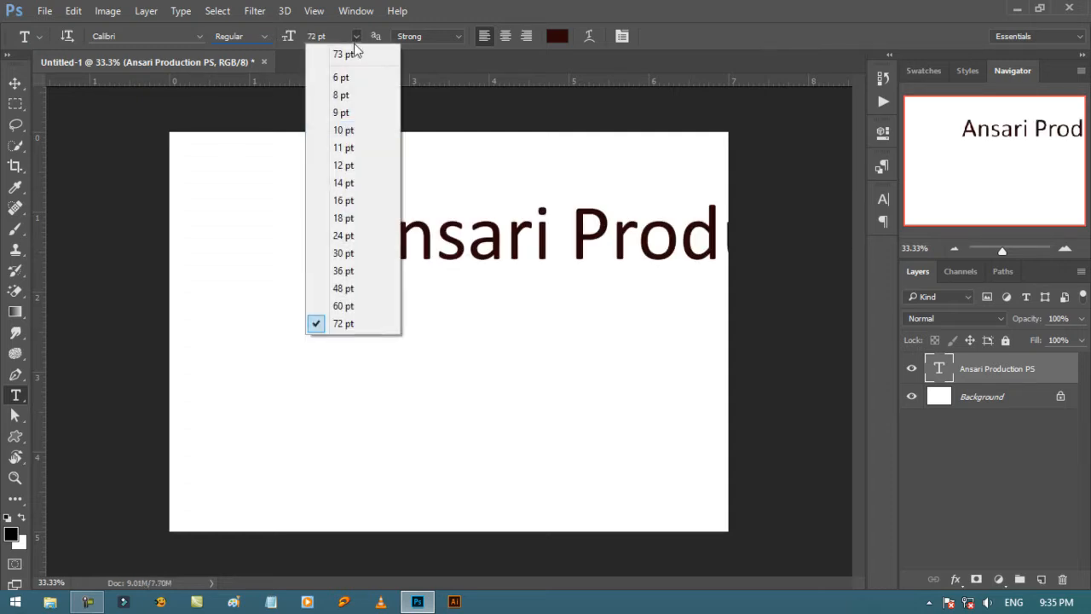
click(357, 270)
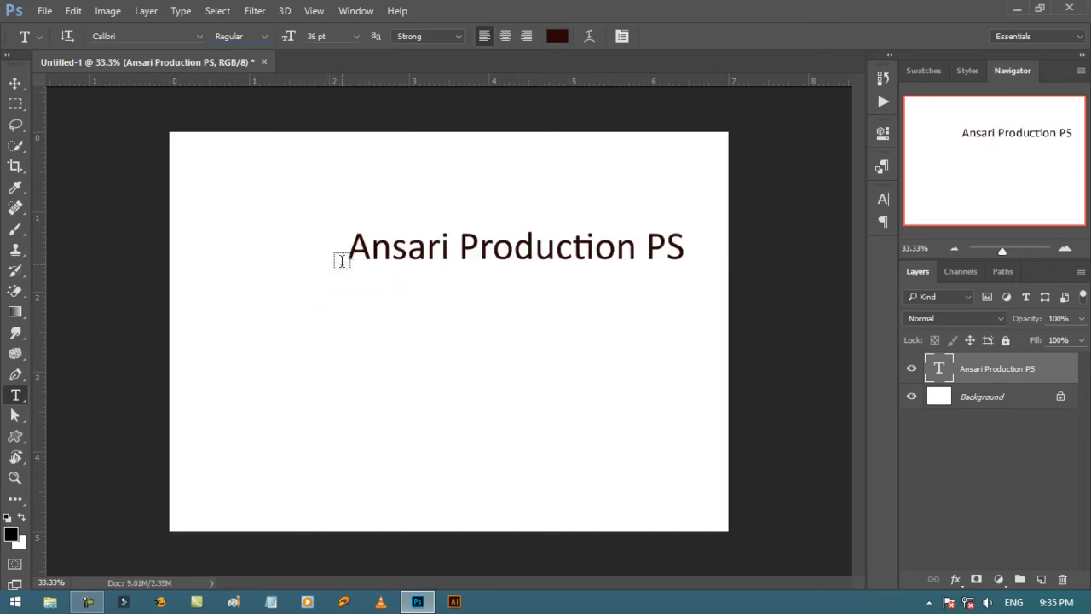
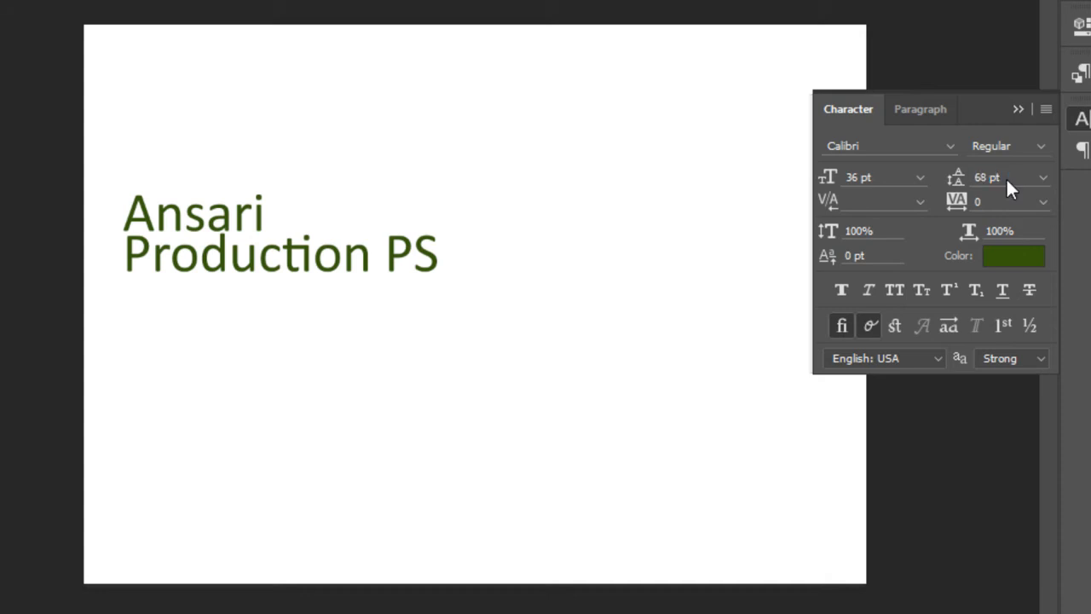
- Set the leading of the two-line text to Auto
click(1042, 177)
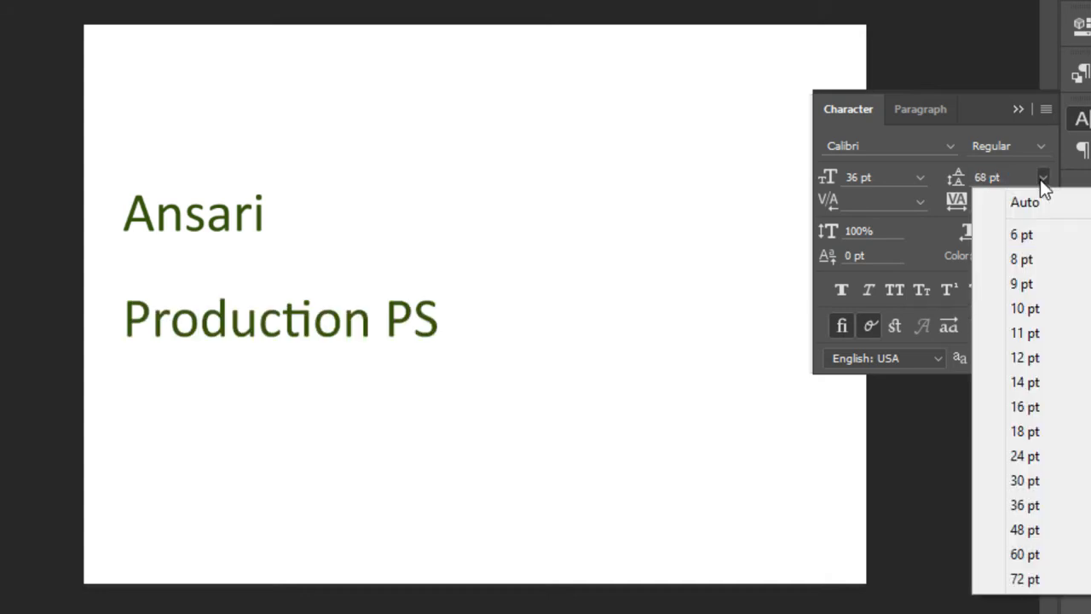
click(1042, 201)
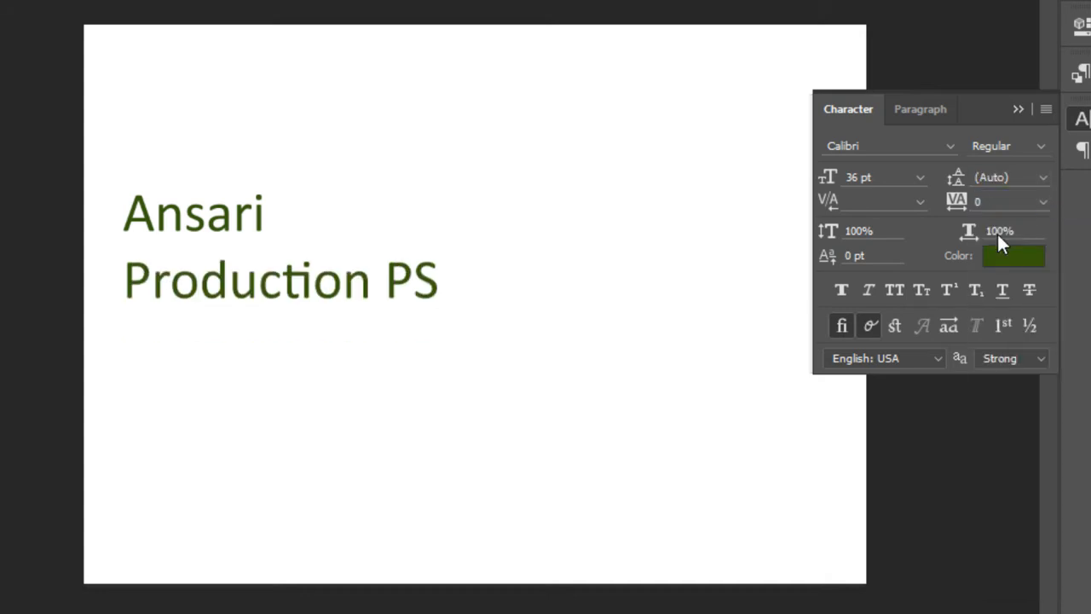
- Set the kerning between the "A" and "n" of "Ansari" to 5, and increase it to 100
click(919, 203)
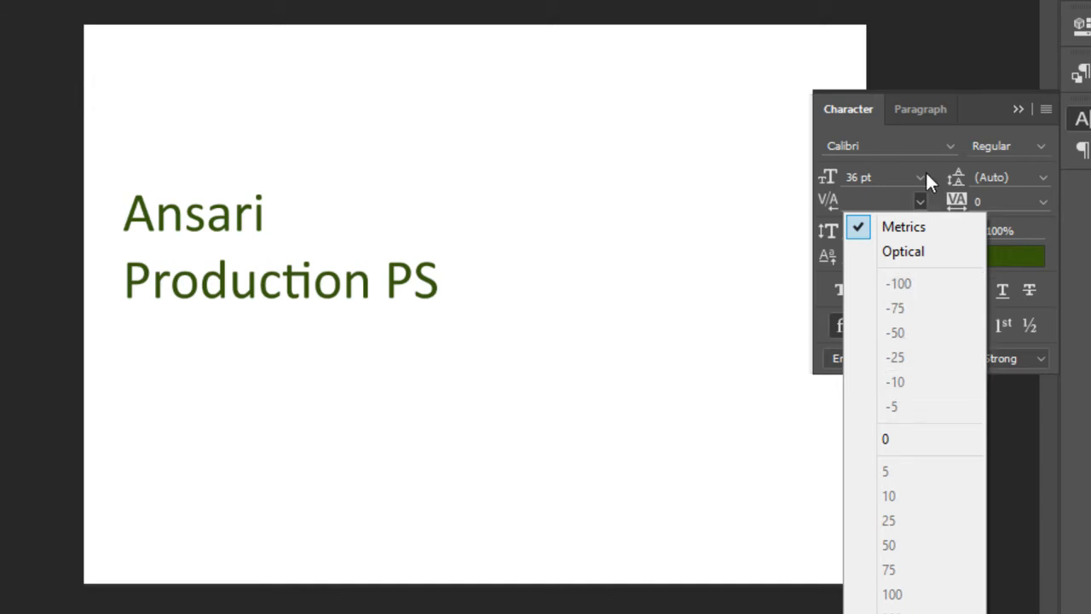
click(902, 192)
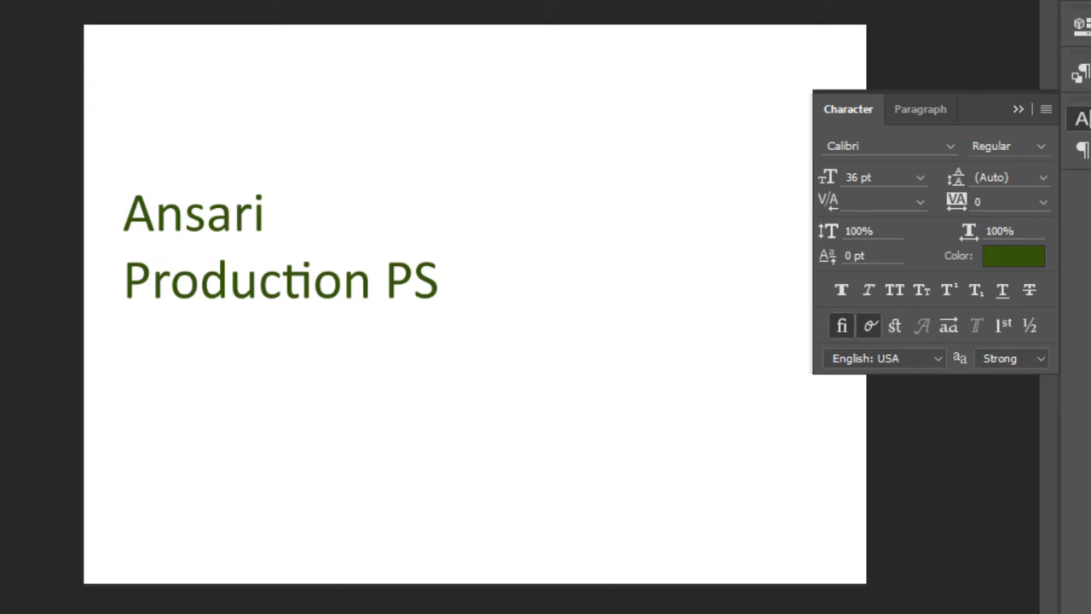
click(154, 226)
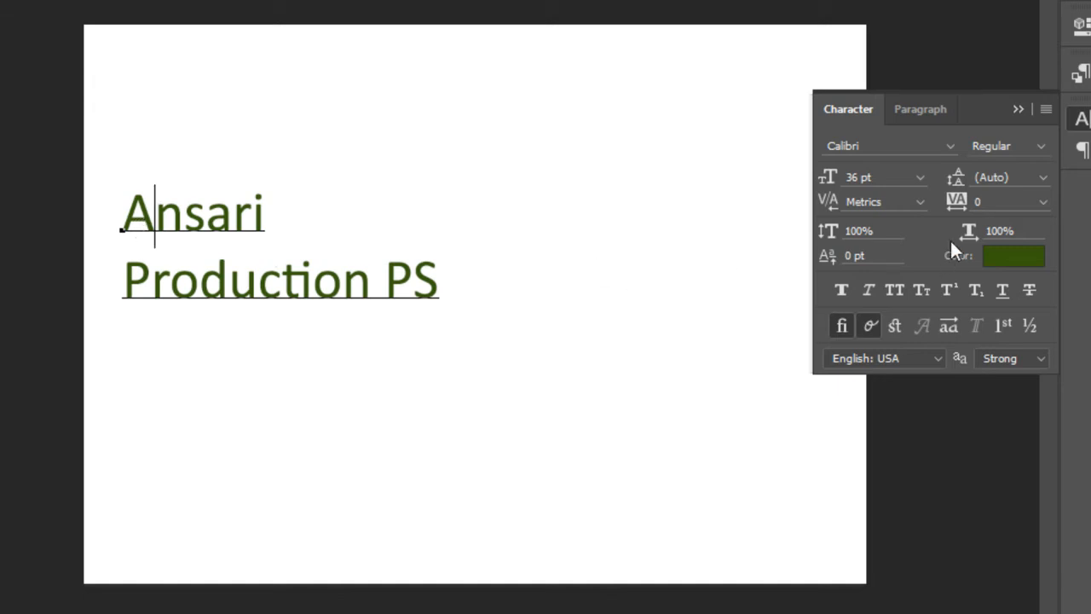
click(917, 203)
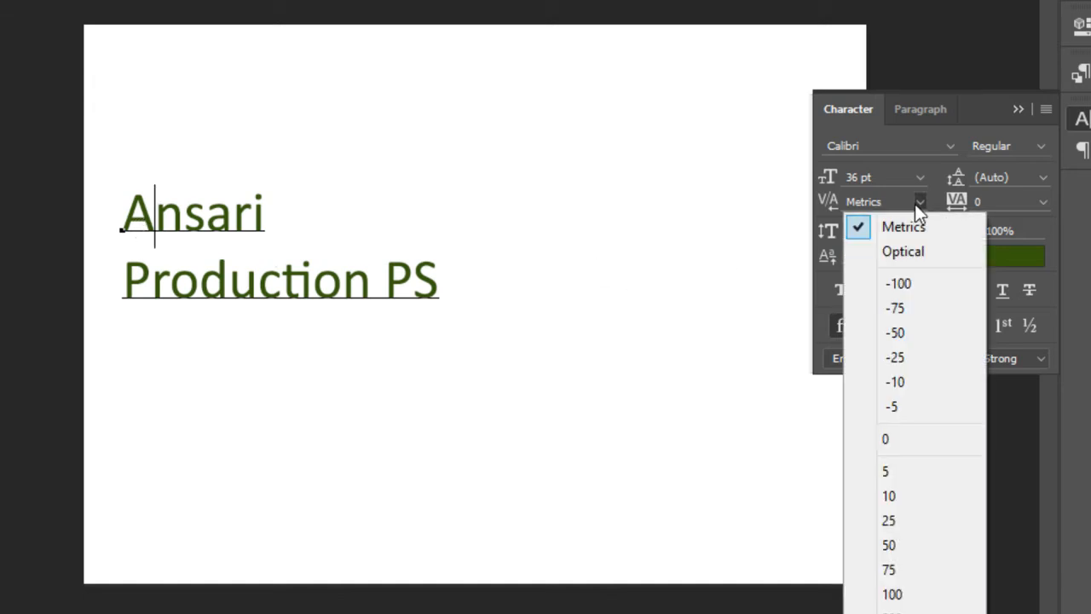
click(885, 472)
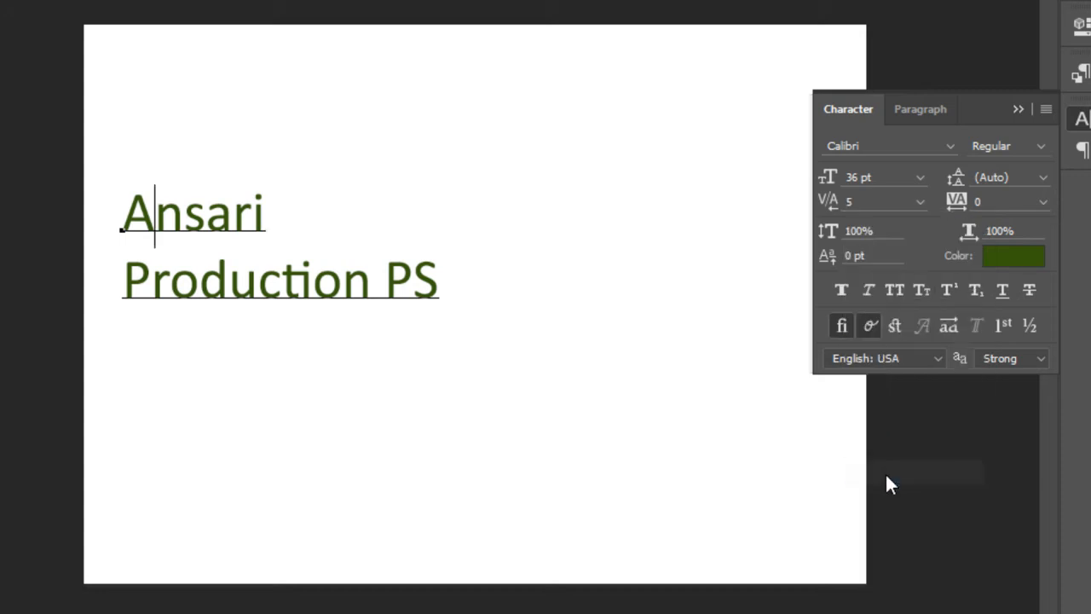
click(908, 205)
click(908, 594)
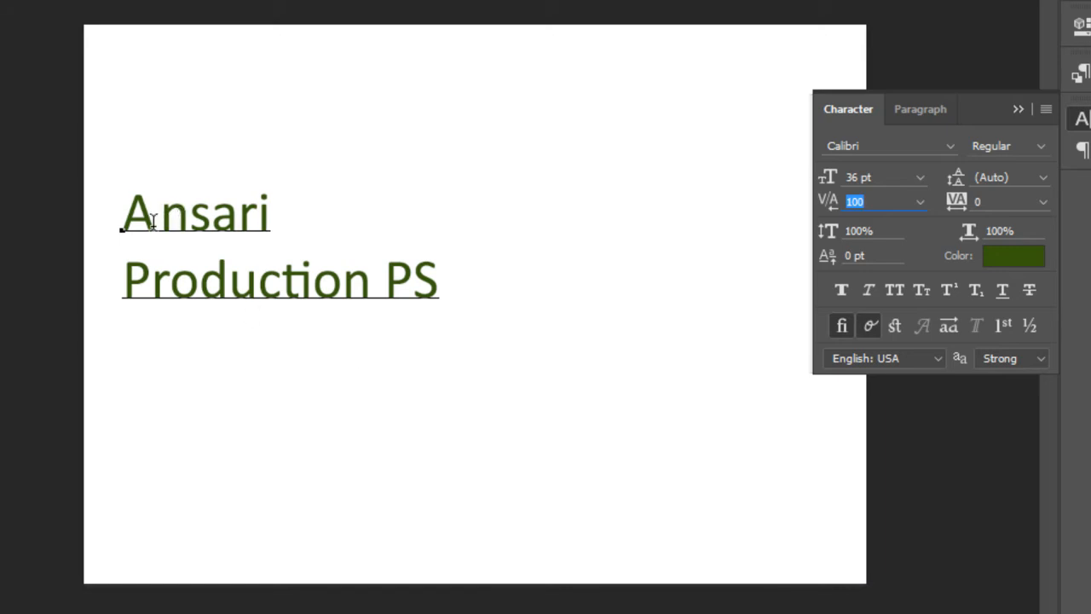
- Set the kerning between the "n" and "s" of "Ansari" to 200, increase it to 440, and reset it to 0
click(187, 219)
click(918, 202)
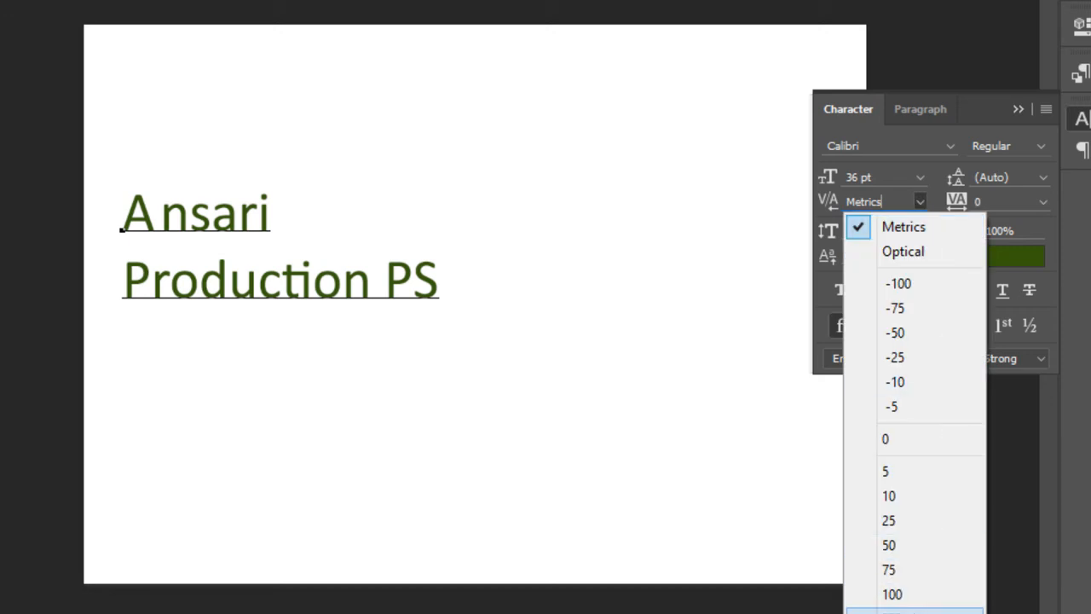
click(925, 609)
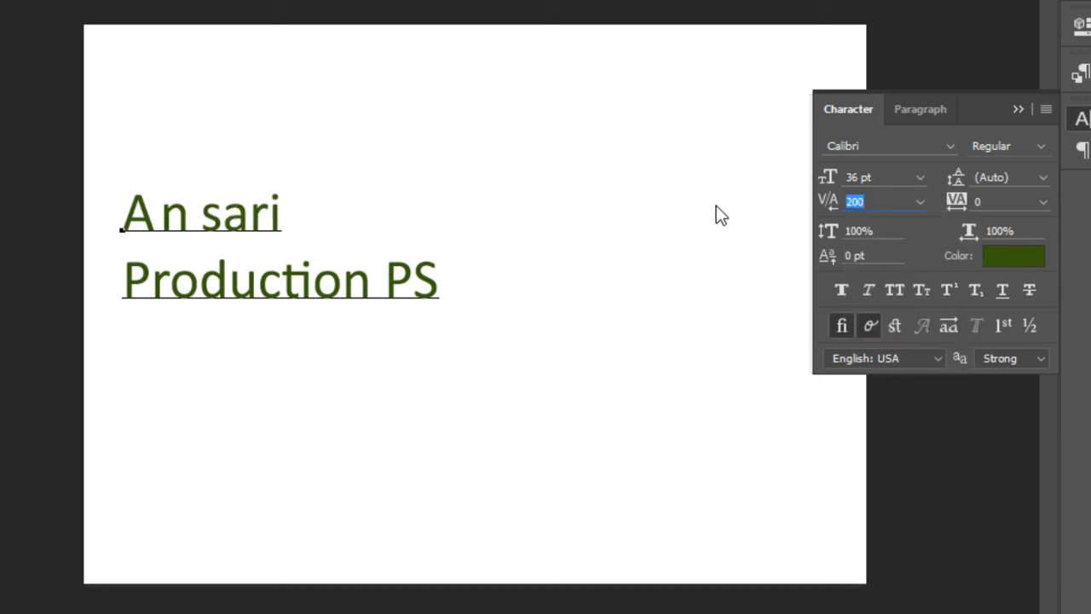
drag(831, 201, 863, 211)
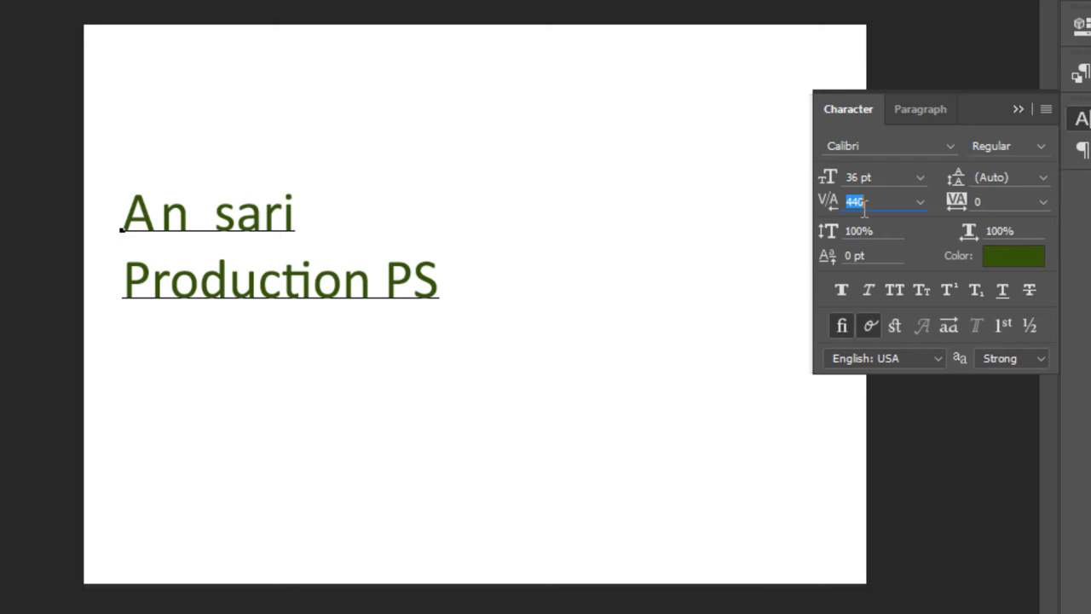
click(920, 202)
click(925, 439)
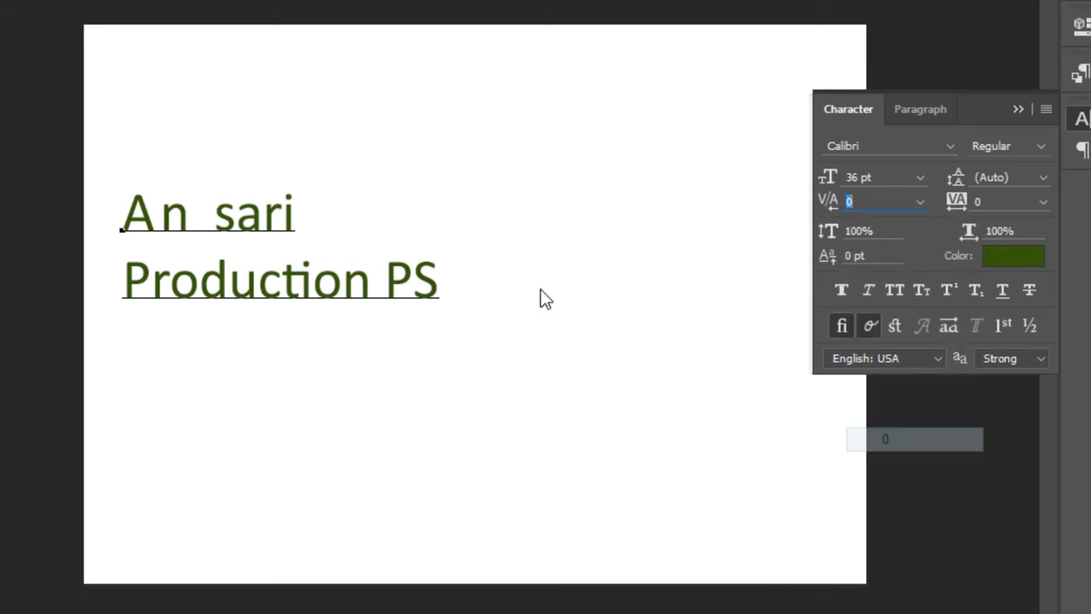
- Select the whole word "Ansari" and set its kerning to 0
drag(271, 211, 93, 212)
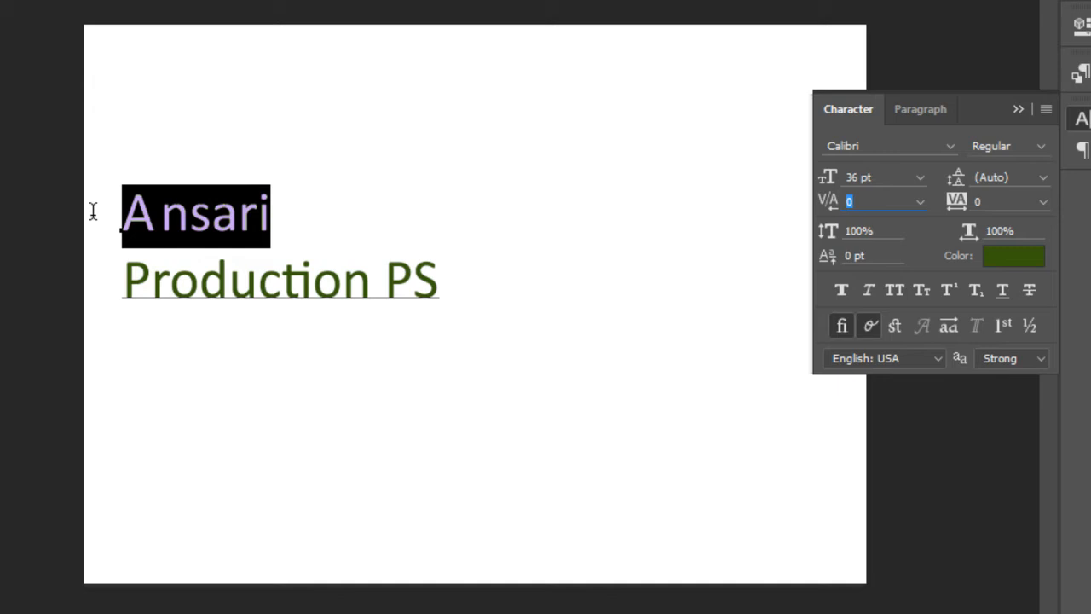
click(923, 202)
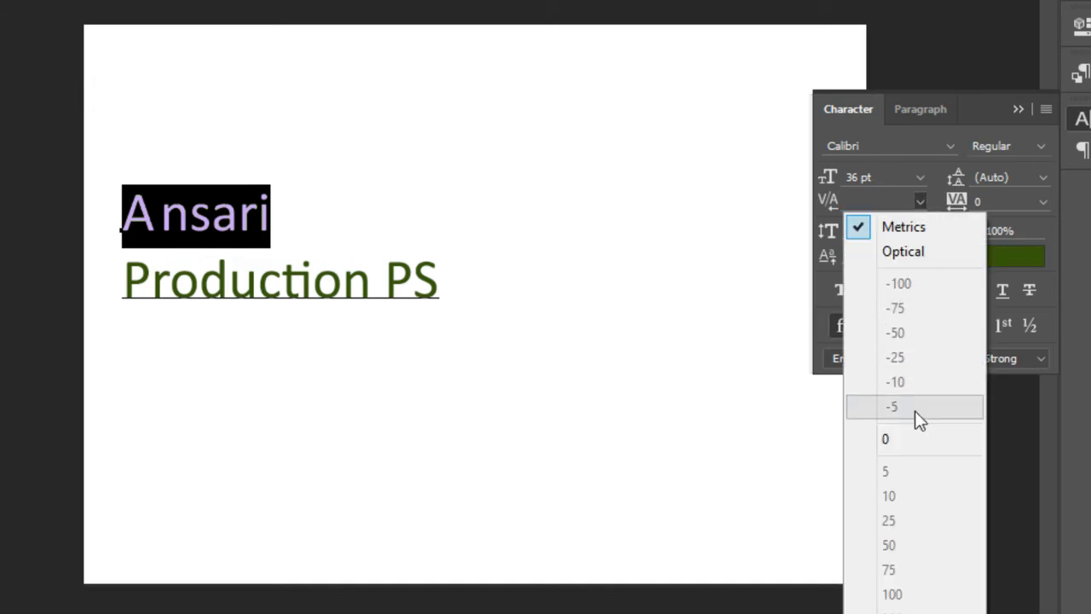
click(918, 436)
- Increase the kerning between the "A" and "n" of "Ansari" step by step to 220
click(154, 220)
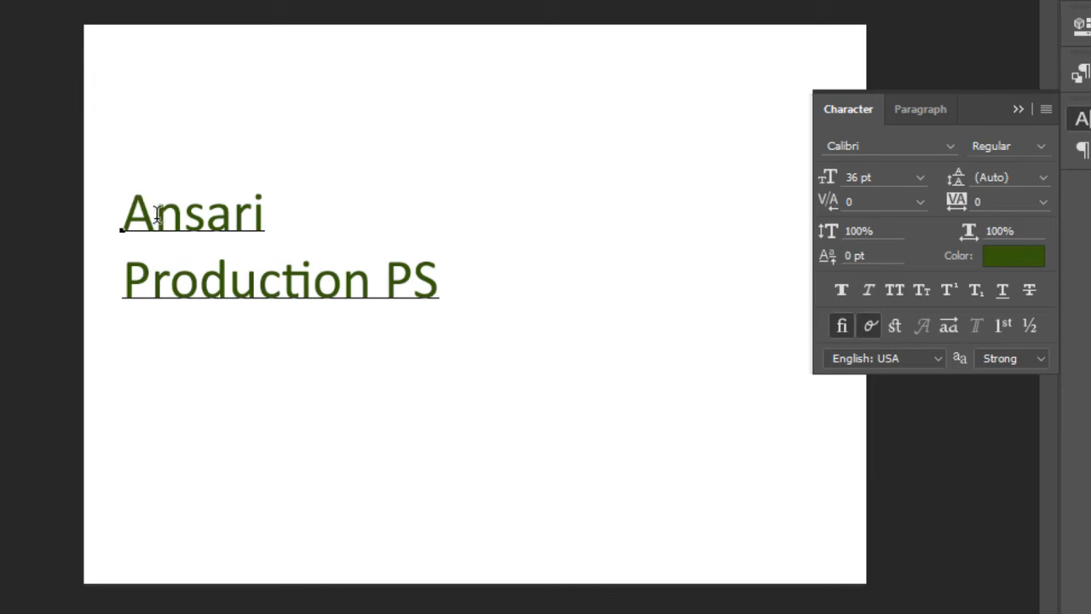
key(alt)
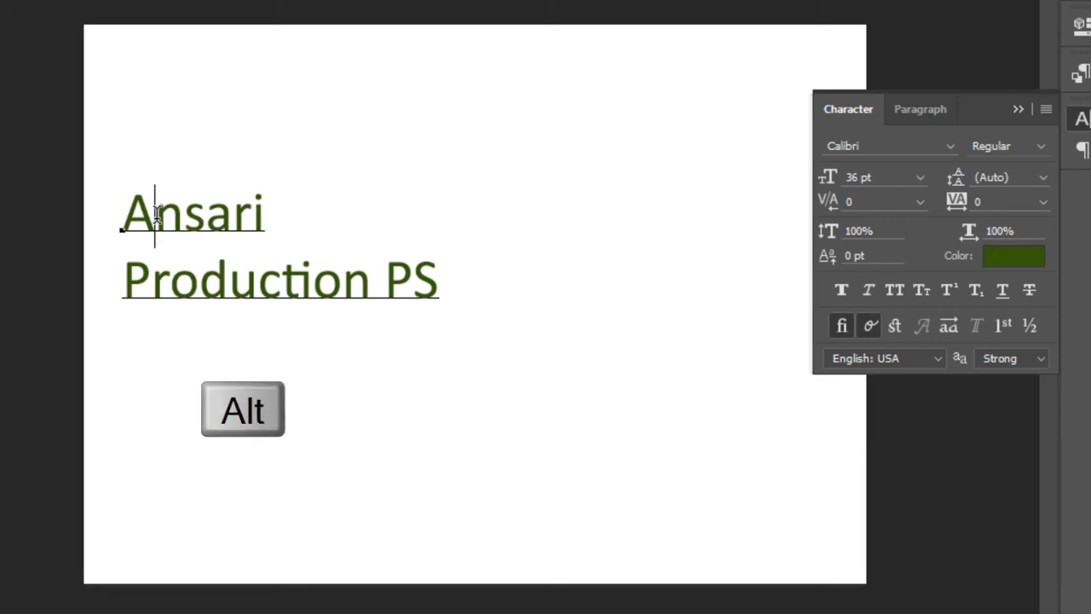
key(alt+Right)
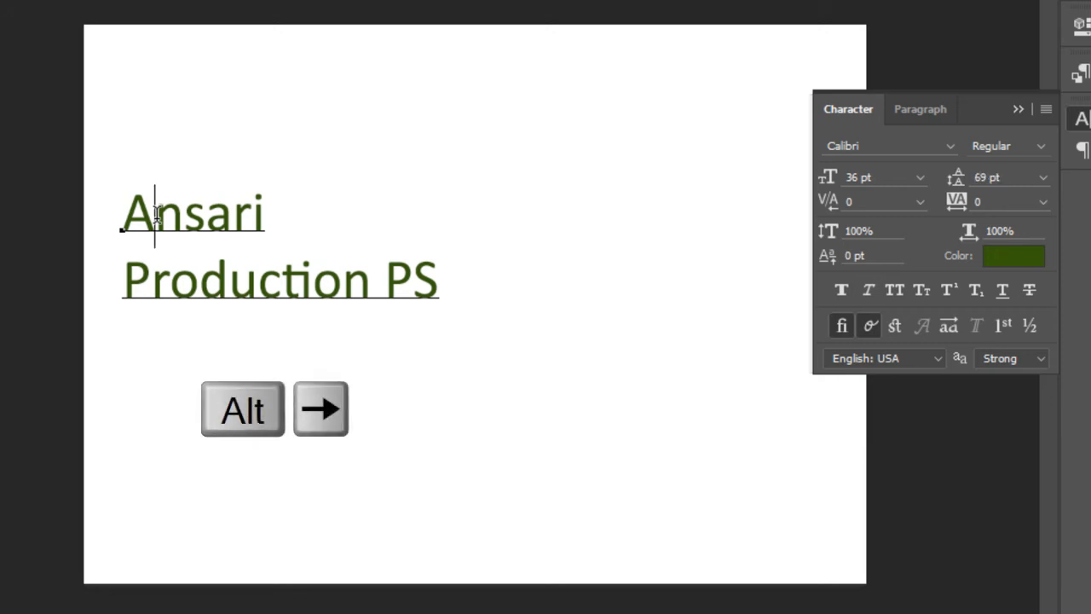
key(alt+Right)
key(alt+Right)
key(alt+Right)
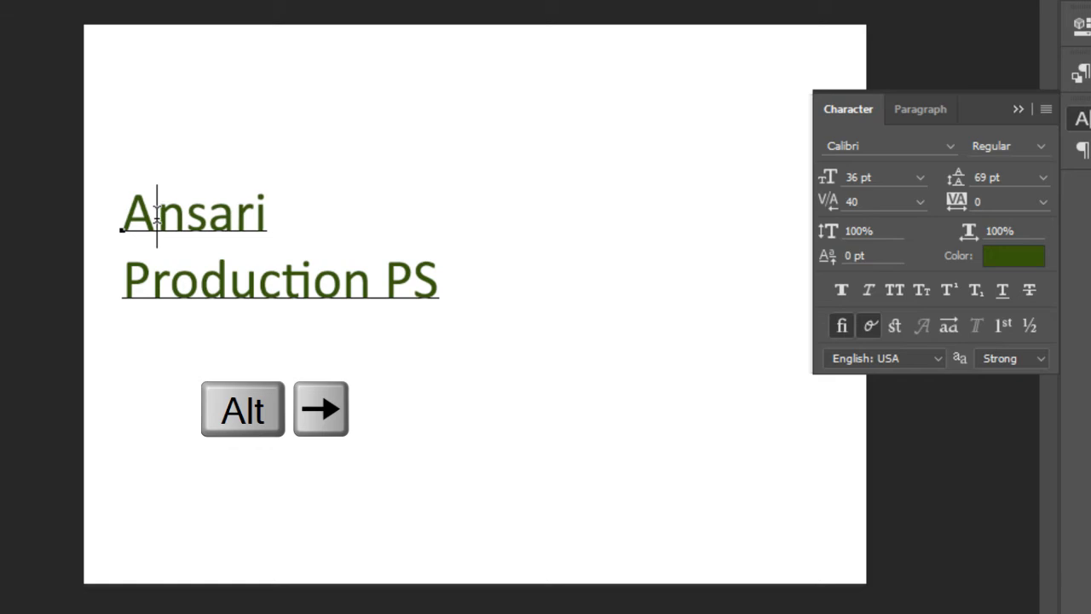
key(alt+Right)
key(alt+Right)
key(alt+Right)
key(alt+Right)
key(alt+Right)
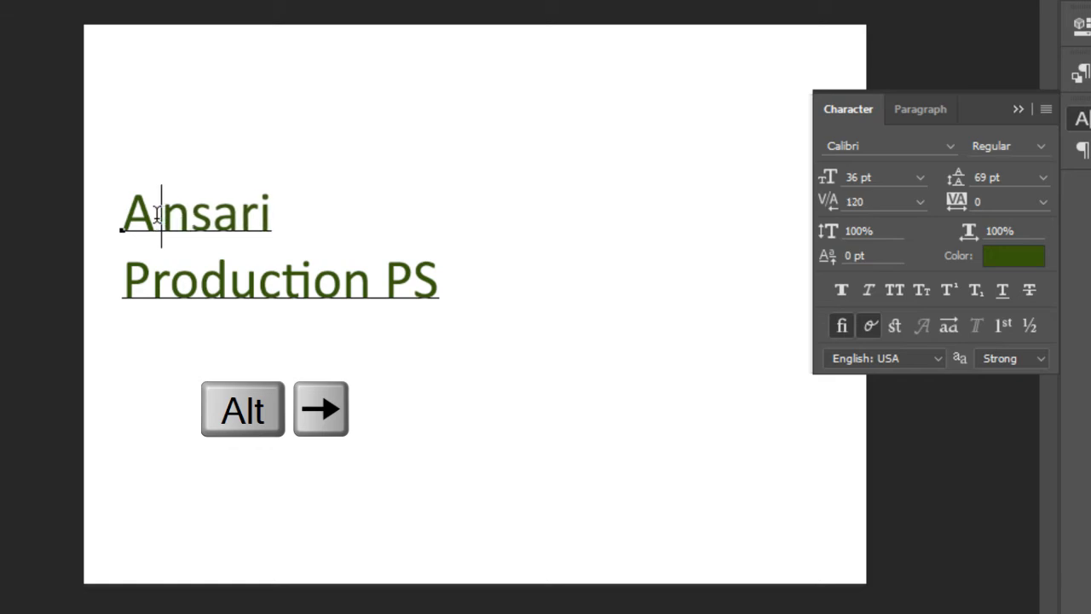
key(alt+Right)
key(alt+Right)
key(alt+Right)
key(alt+Right)
key(alt+Right)
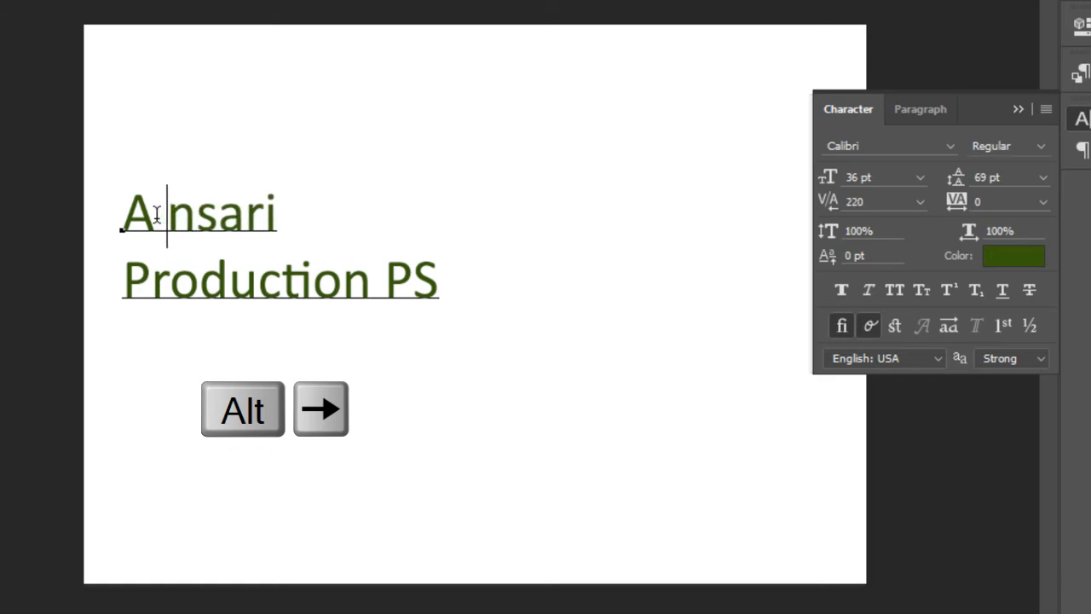
- Reduce the kerning between the "A" and "n" of "Ansari" step by step to 0, and reset the leading to Auto
key(alt+Left)
key(alt+Left)
key(alt+Left)
key(alt+Left)
key(alt+Left)
key(alt+Left)
key(alt+Left)
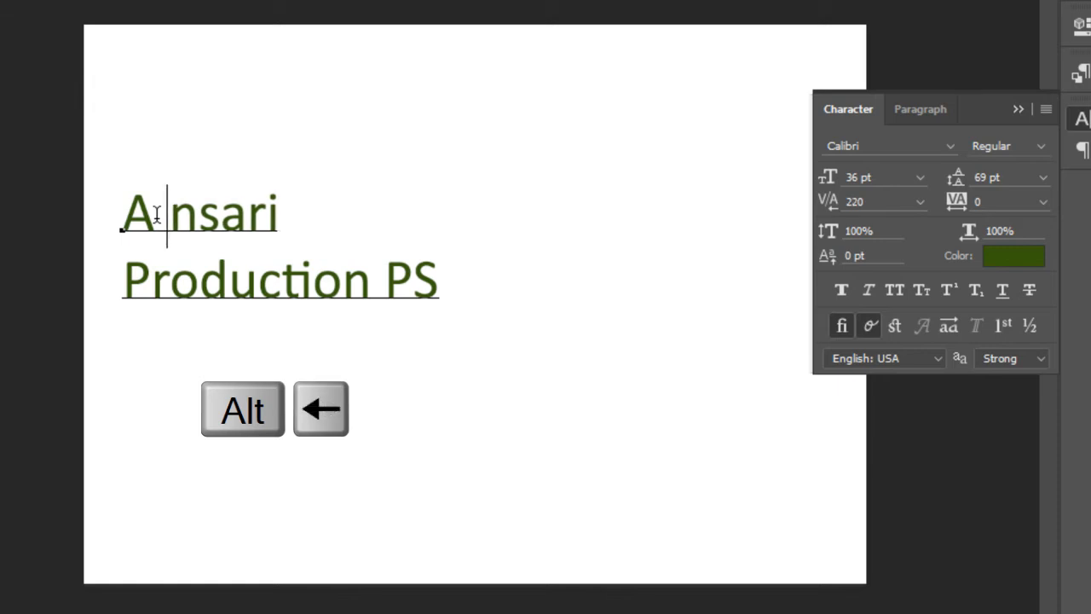
key(alt+Left)
key(alt+Left)
key(alt+Left)
key(alt+Left)
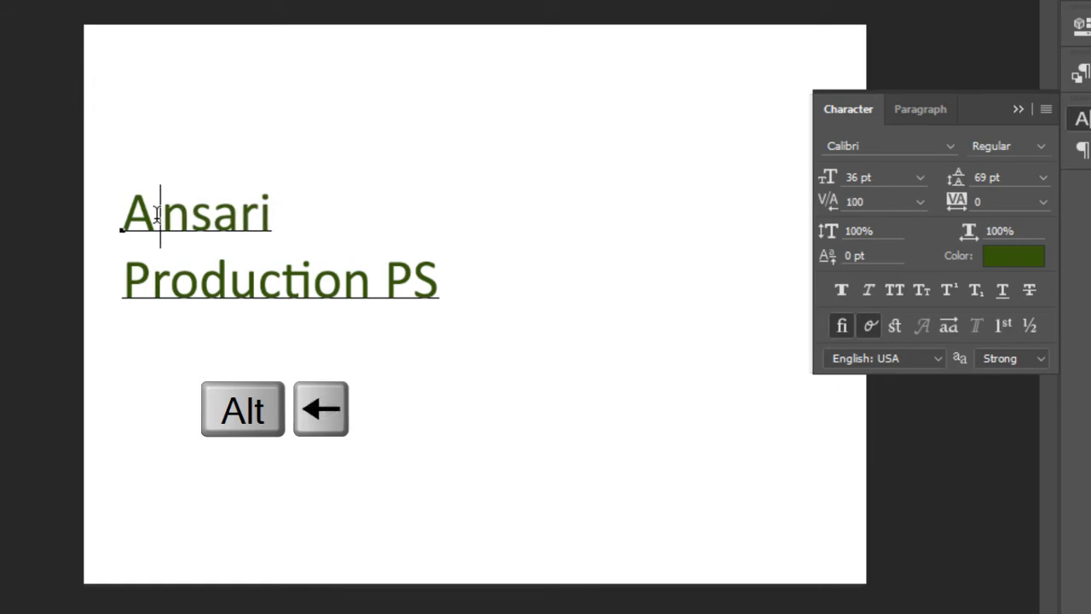
key(alt+Left)
key(alt+Left)
key(alt+Left)
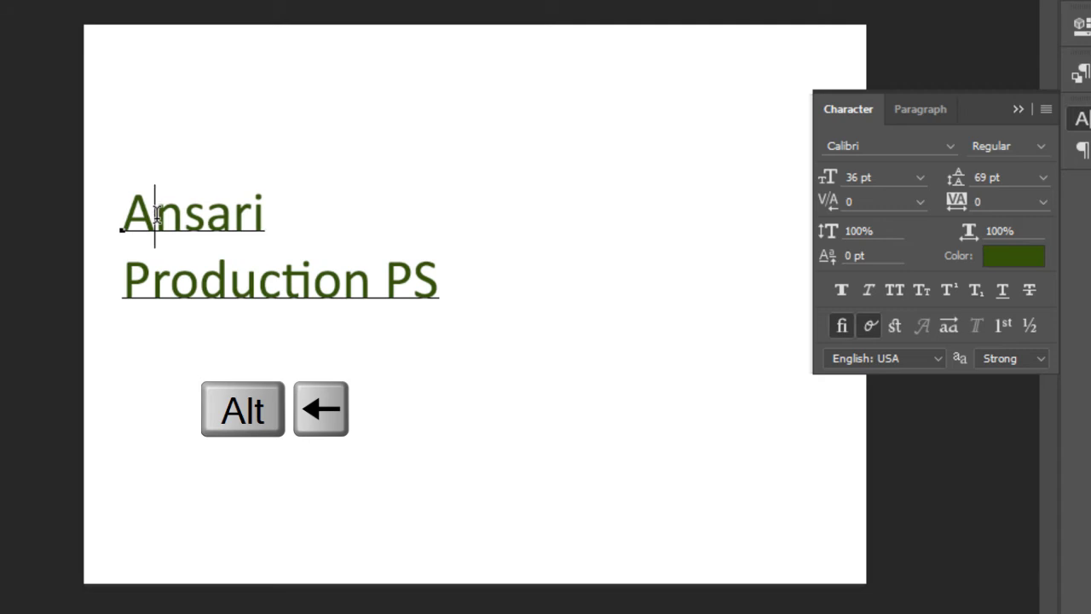
click(1035, 180)
click(1019, 207)
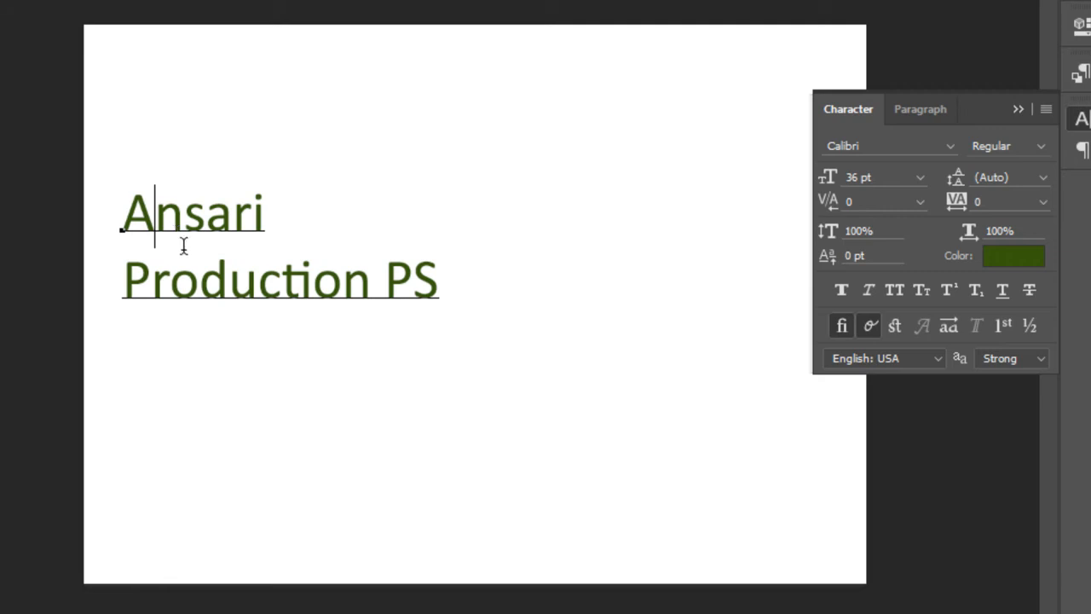
- Select both lines of text and increase their leading in small steps to 72 pt
click(228, 281)
click(124, 223)
drag(124, 223, 521, 287)
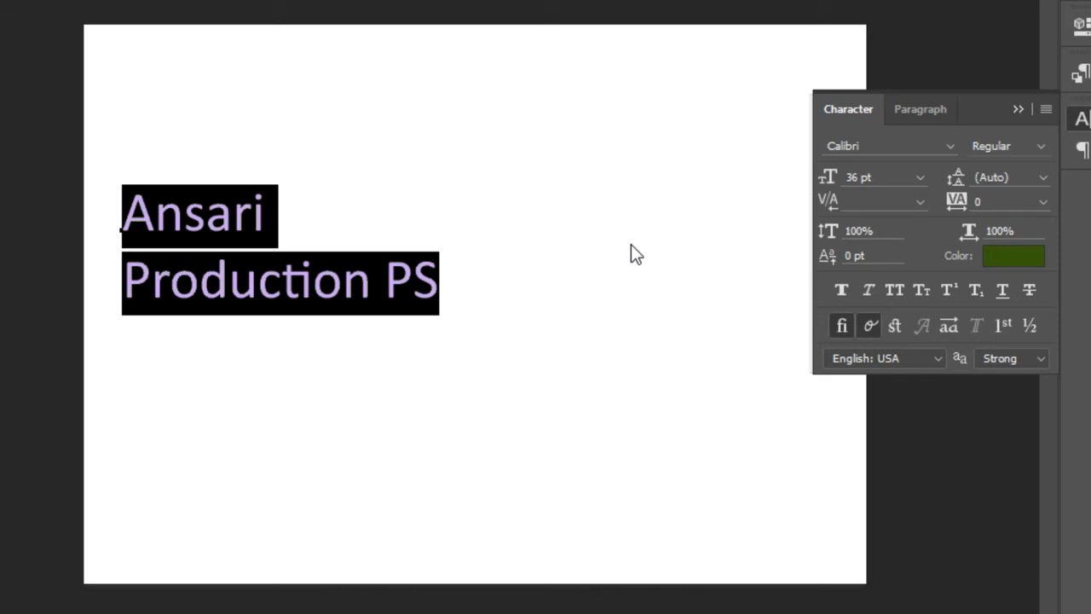
key(alt+Down)
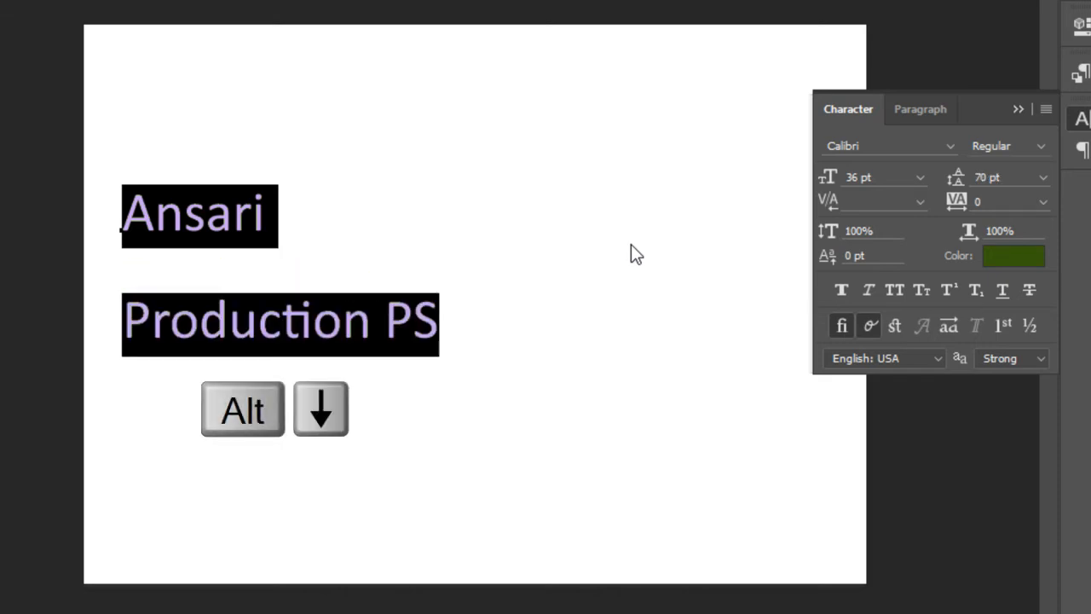
key(alt+Down)
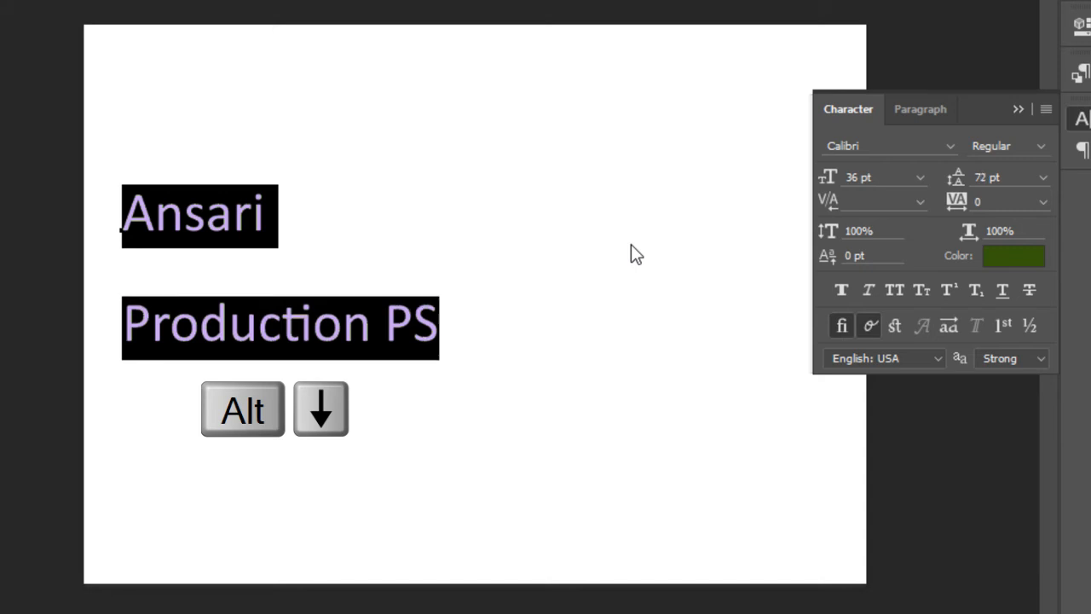
- Decrease the leading of both selected lines in small steps to 62 pt, and reset it to Auto
key(alt+Up)
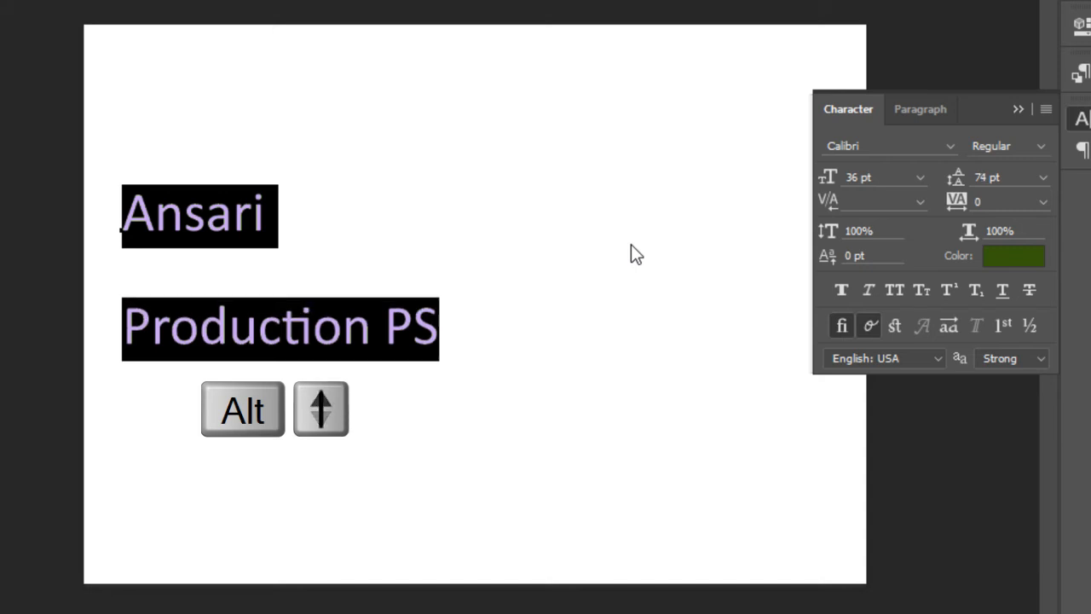
key(alt+Up)
key(alt+Up)
key(alt+Up)
key(alt+Up)
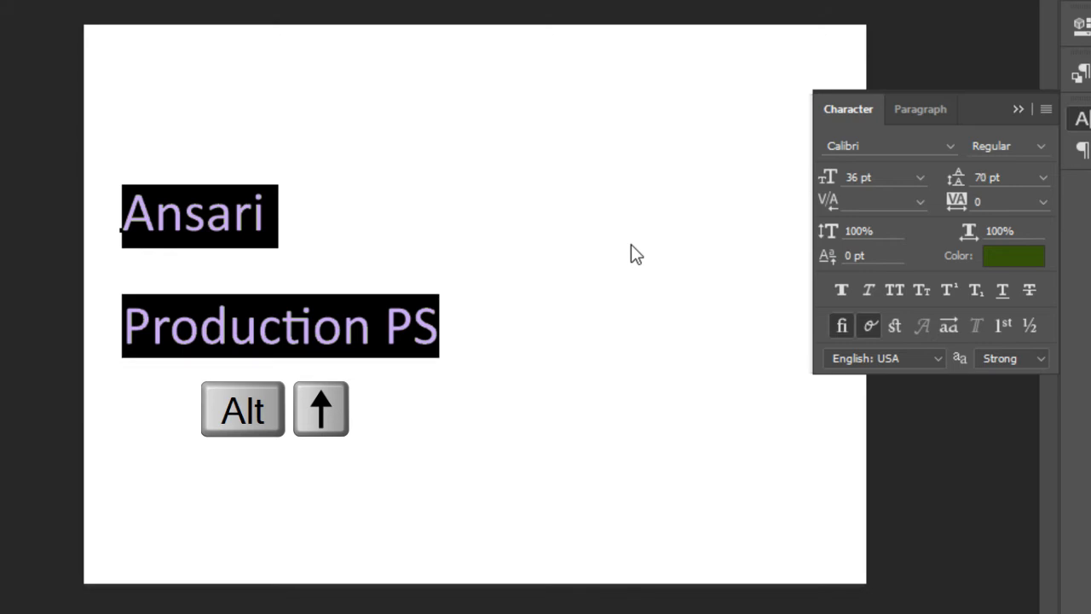
key(alt+Up)
key(alt+Up)
key(alt+Up)
key(alt+Up)
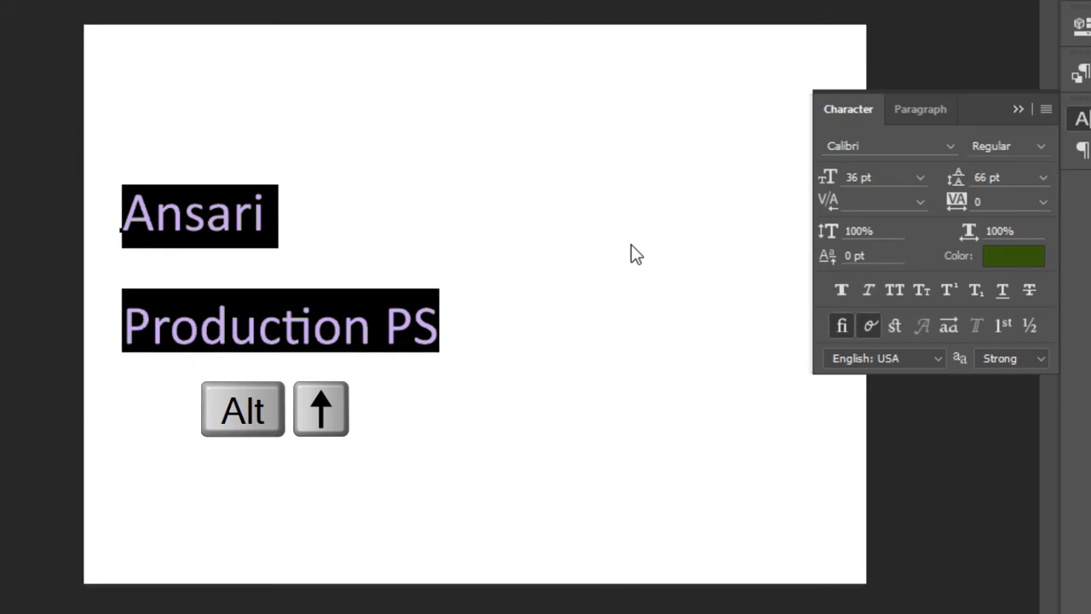
key(alt+Up)
key(alt+Up)
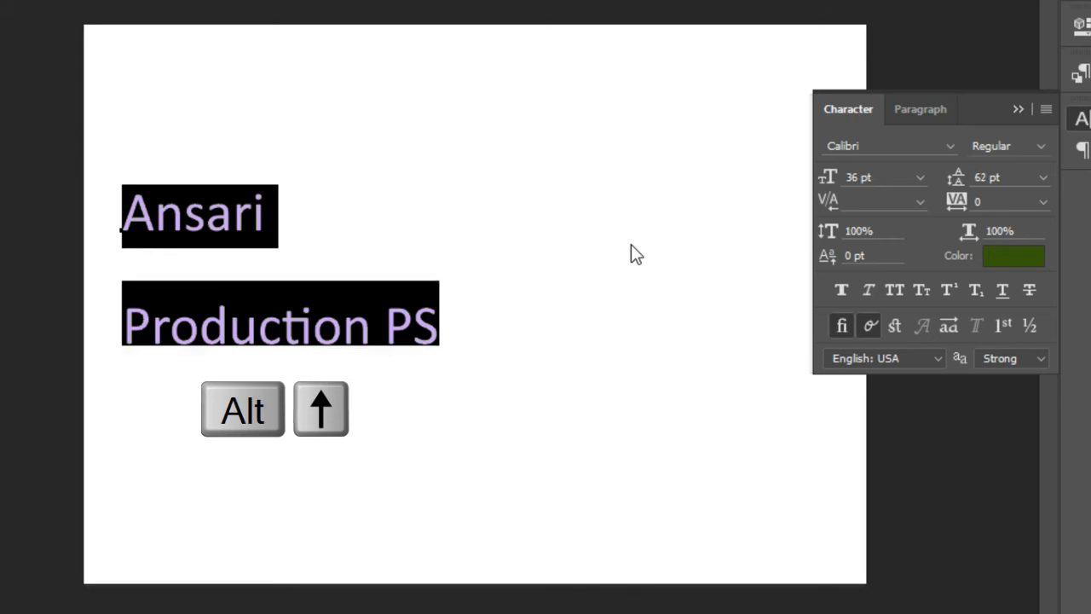
click(1041, 178)
click(1030, 205)
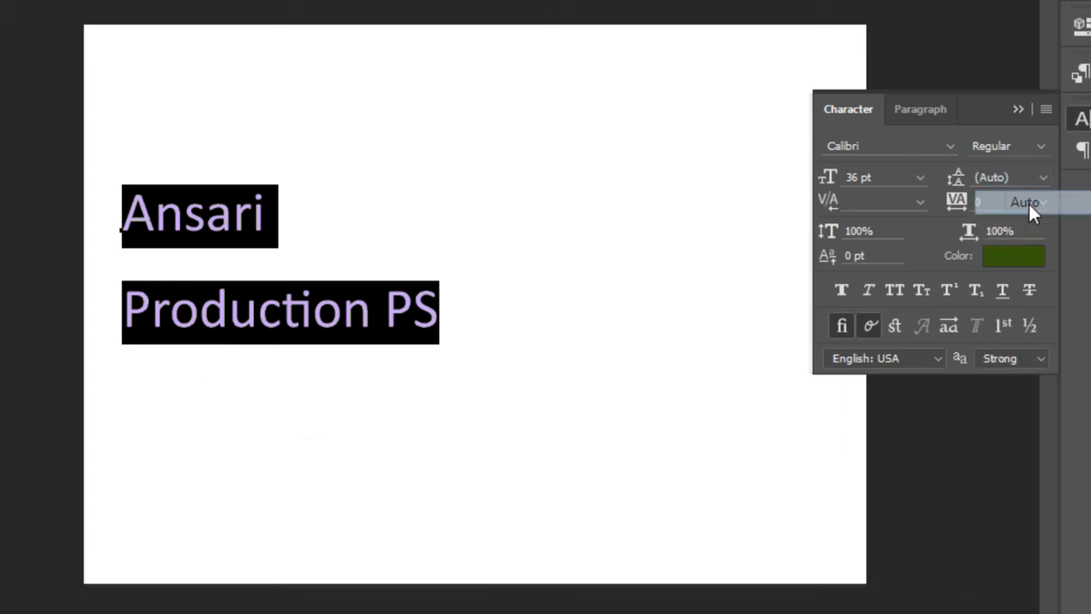
- Select the word "Ansari" and set its tracking to 10, and increase it to 100
click(214, 246)
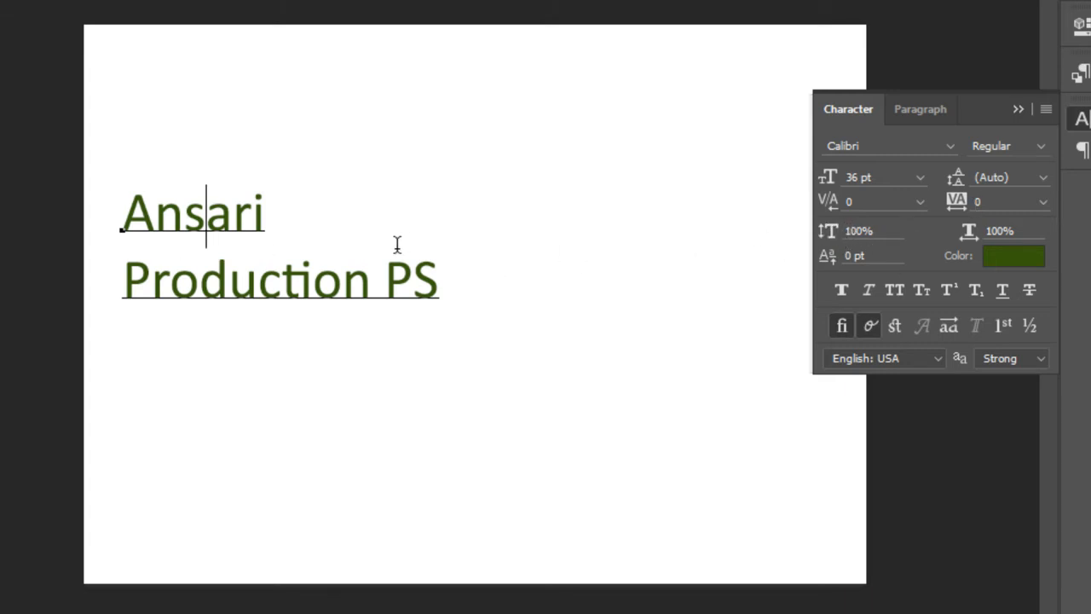
drag(124, 223, 304, 224)
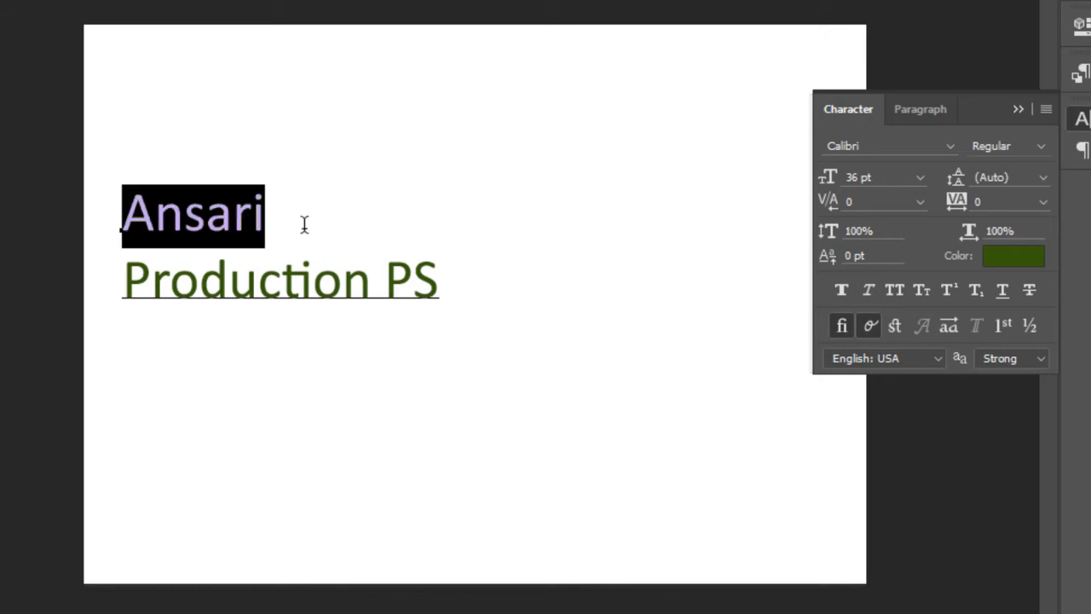
click(1044, 202)
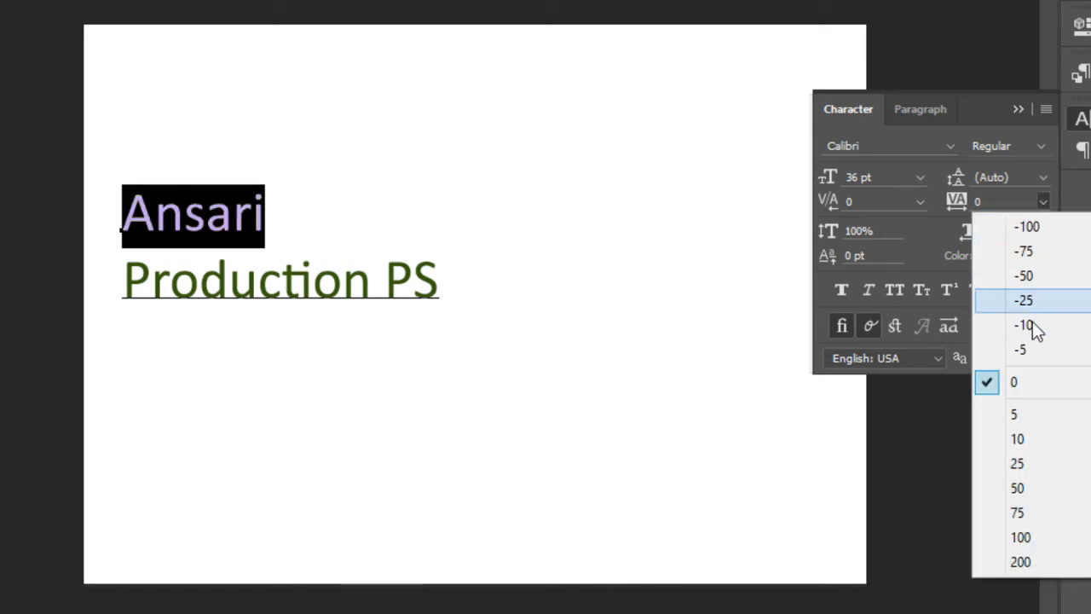
click(1039, 440)
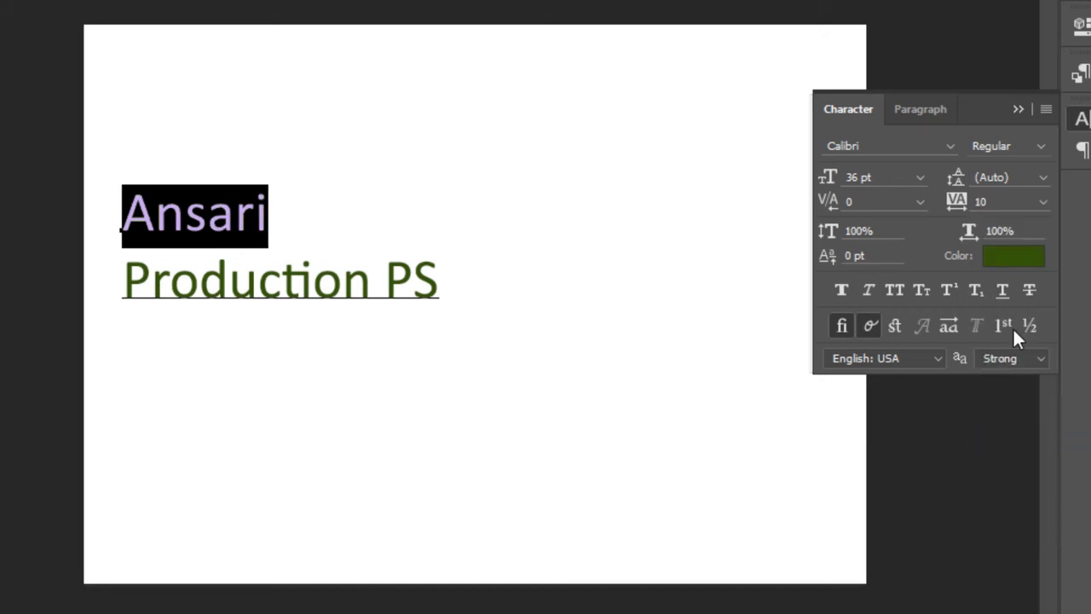
click(1043, 202)
click(1032, 540)
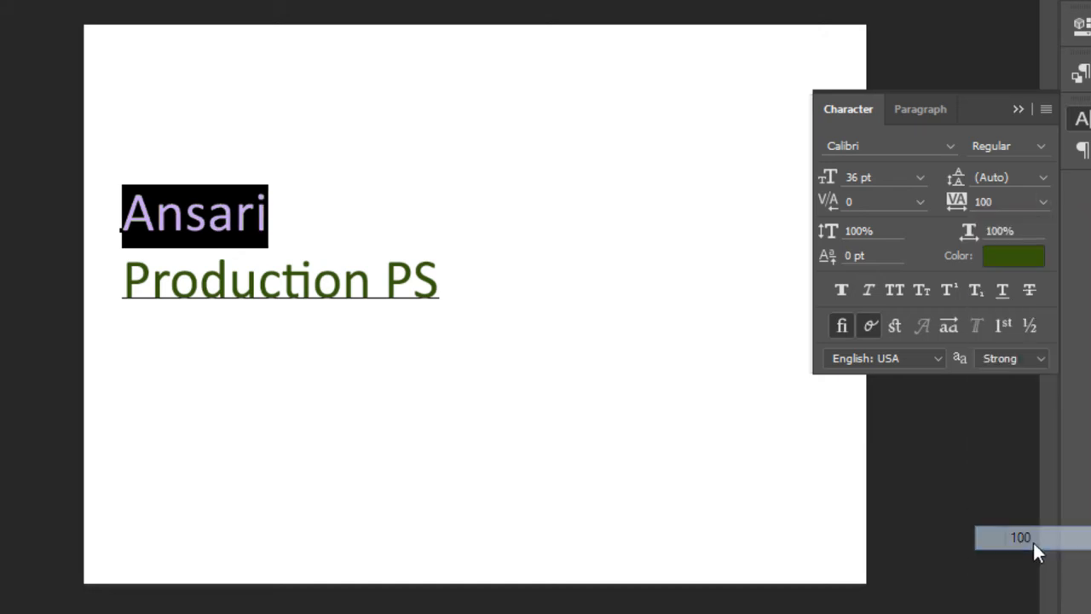
- Increase the tracking of the selected word "Ansari" to 200, and reset it to 0
click(1041, 202)
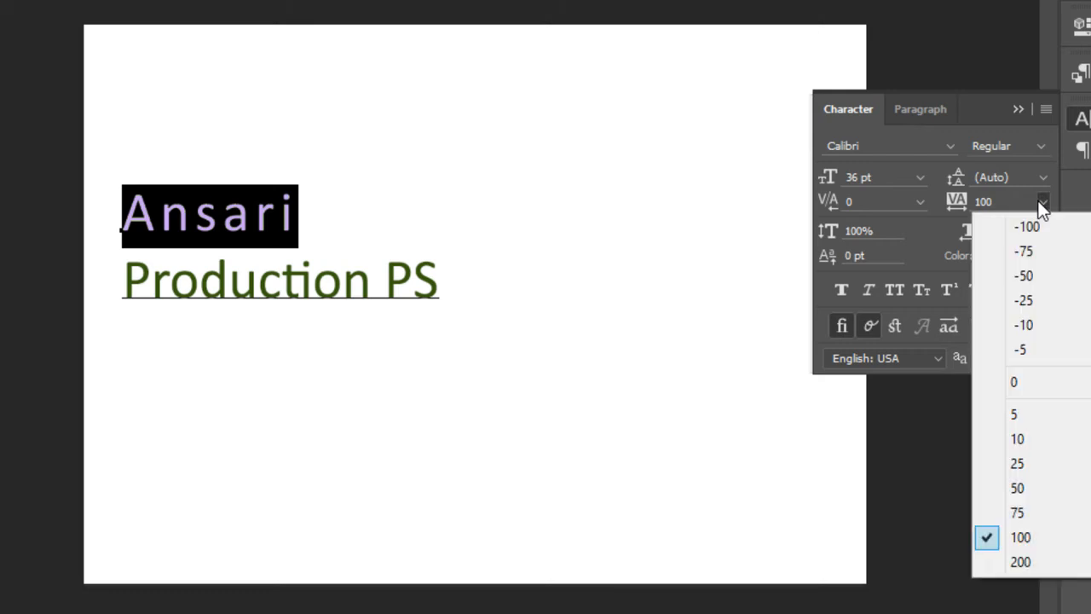
click(1044, 559)
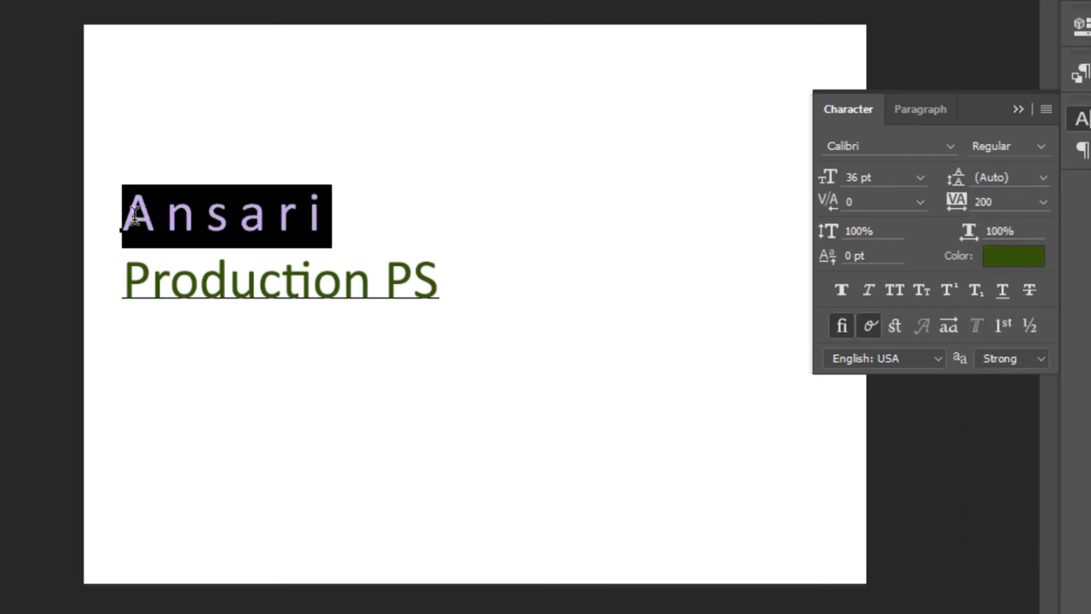
click(1043, 202)
click(1038, 380)
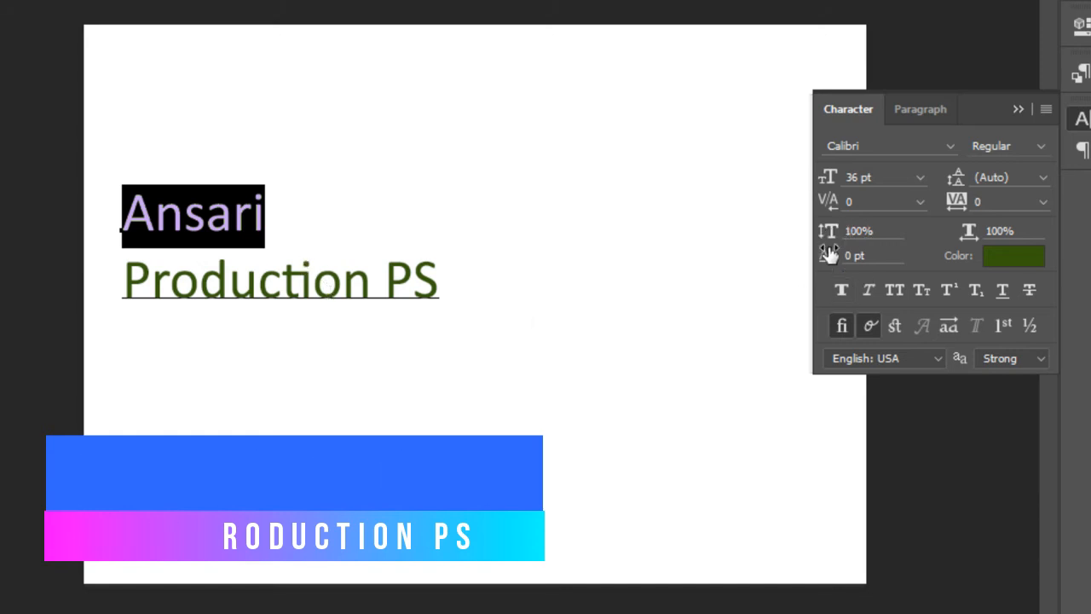
- Stretch "Ansari" to a vertical scale of 147%, reduce it to 140%, and reset it to 100%
drag(825, 236, 802, 203)
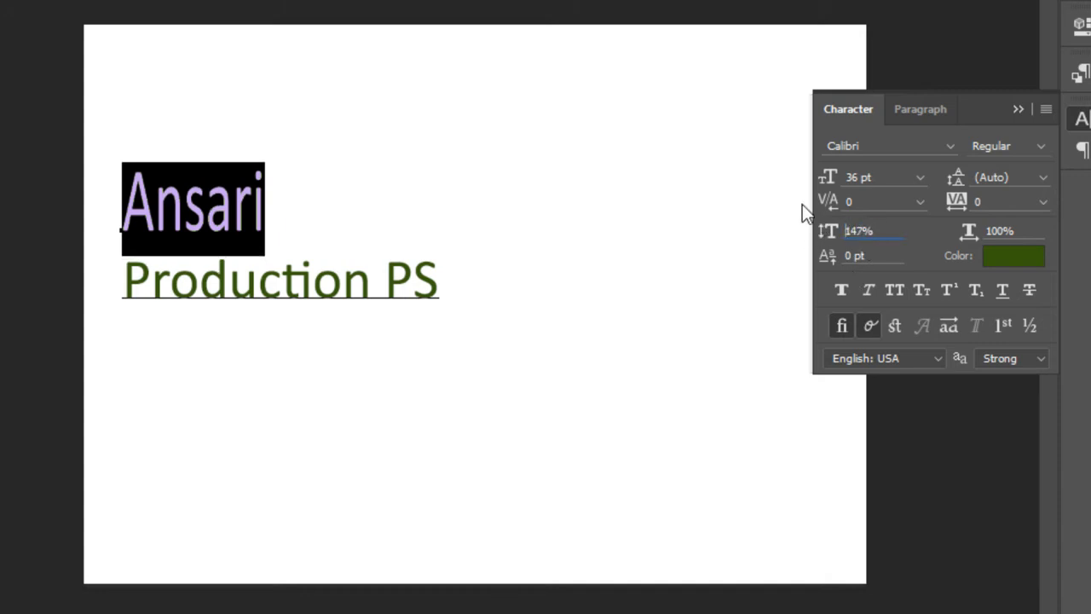
key(Down)
key(Down)
key(Down)
key(Down)
key(Down)
key(Down)
key(Down)
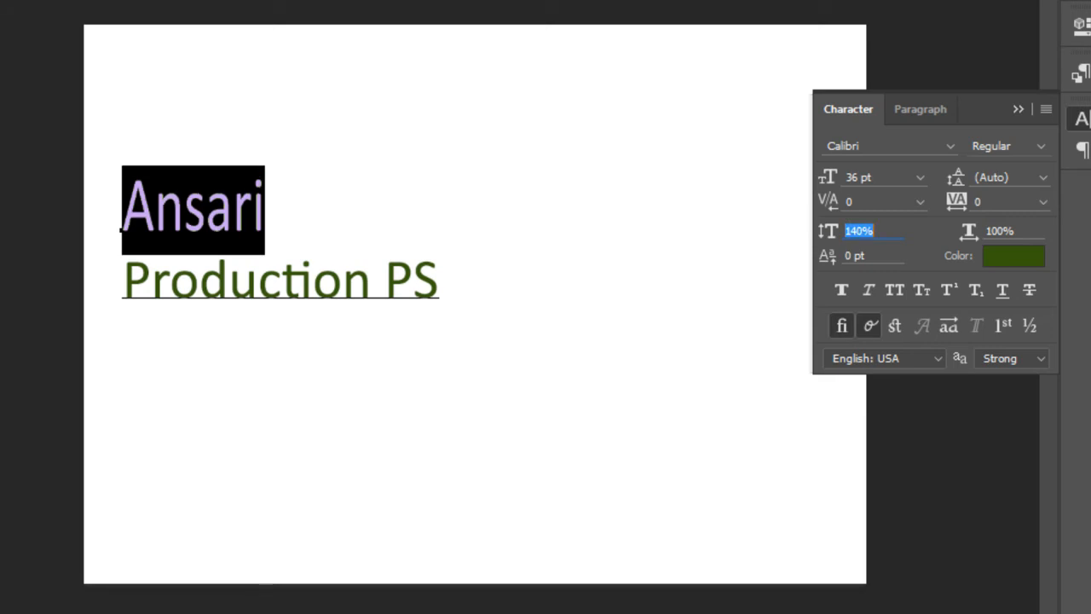
text(100)
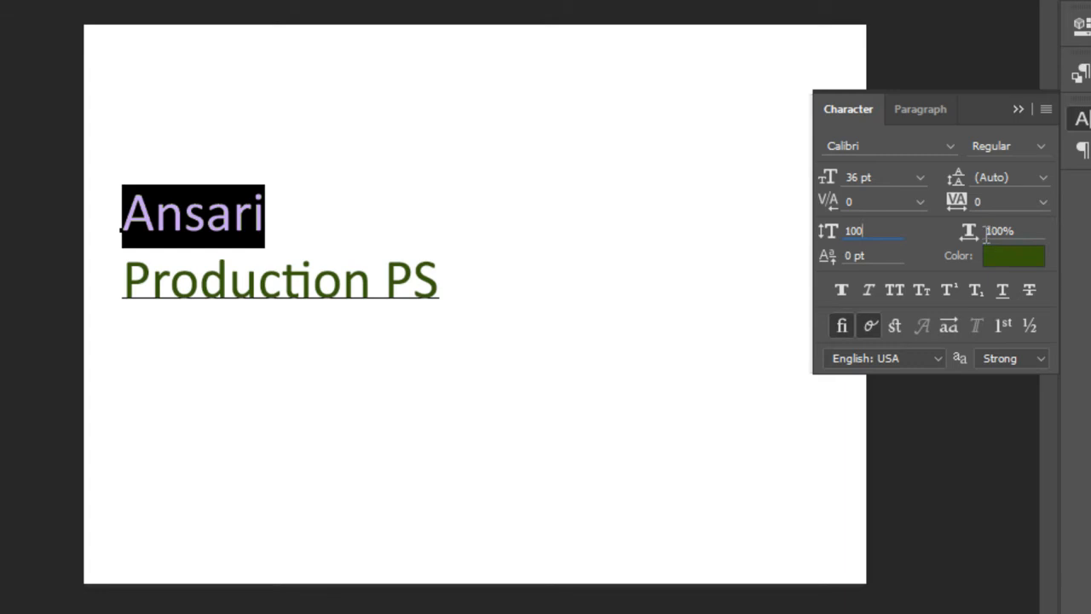
- Widen "Ansari" to a horizontal scale of 217%, and bring it back to 100%
drag(971, 236, 1089, 235)
key(shift+Tab)
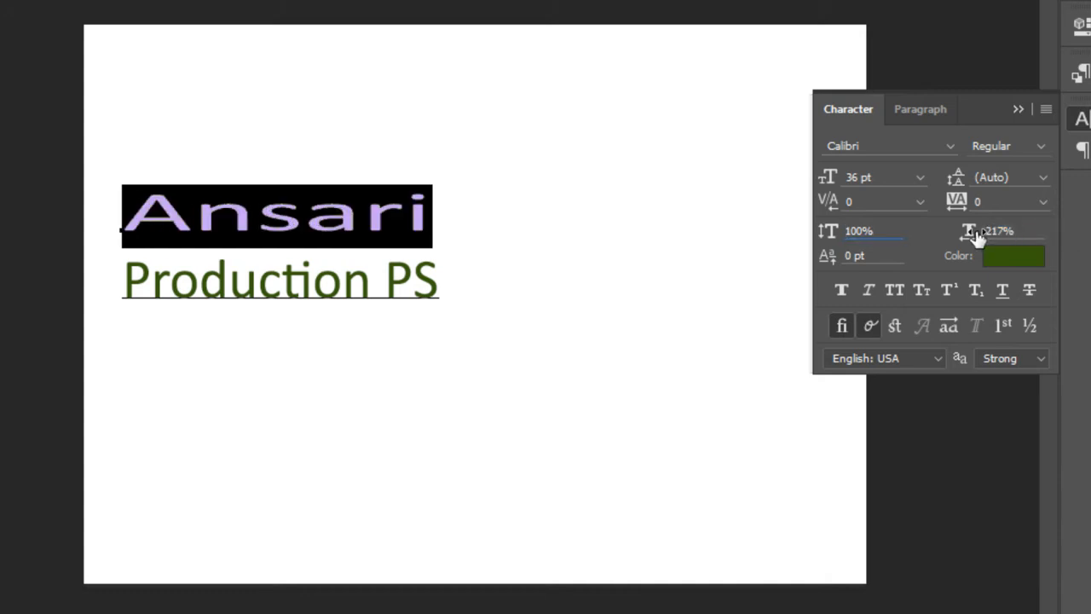
drag(974, 236, 846, 242)
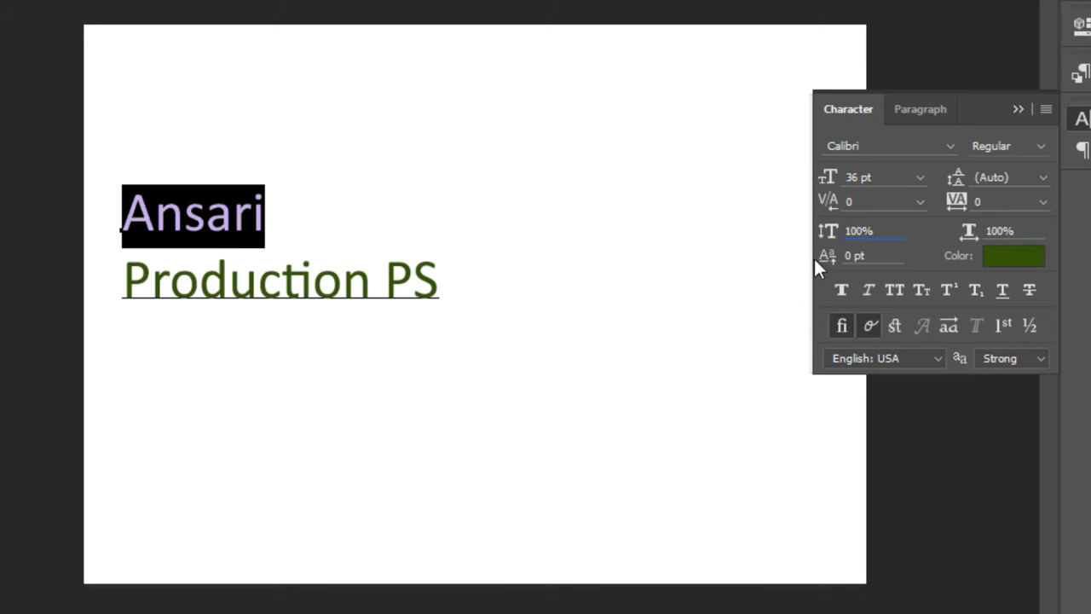
- Select only the final "i" of "Ansari", raise its baseline shift to 43 pt, and lower it to 33 pt
click(839, 257)
click(254, 238)
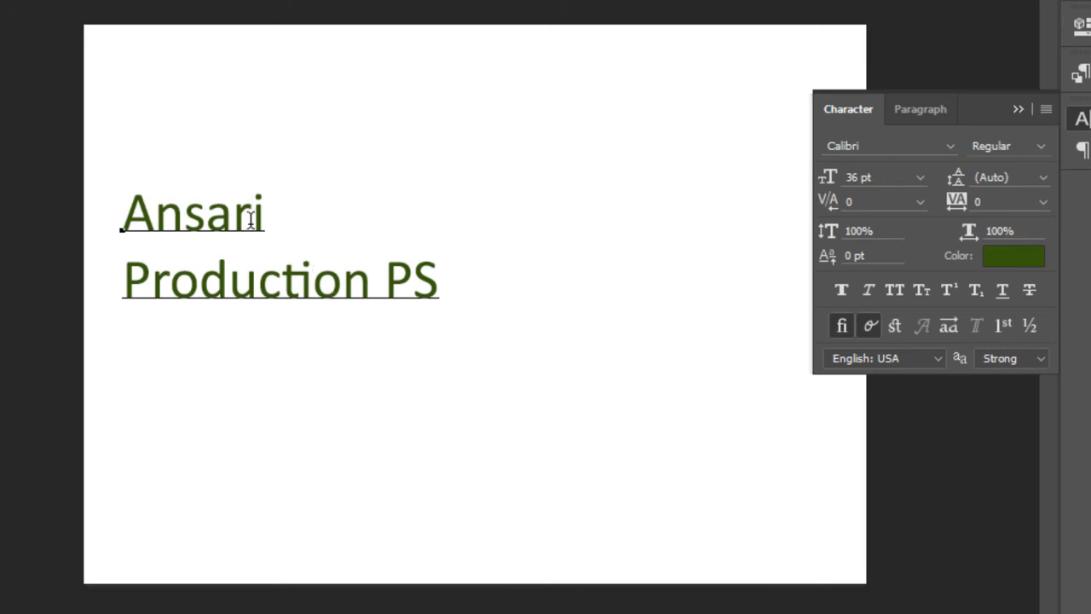
drag(250, 219, 269, 221)
drag(829, 266, 878, 141)
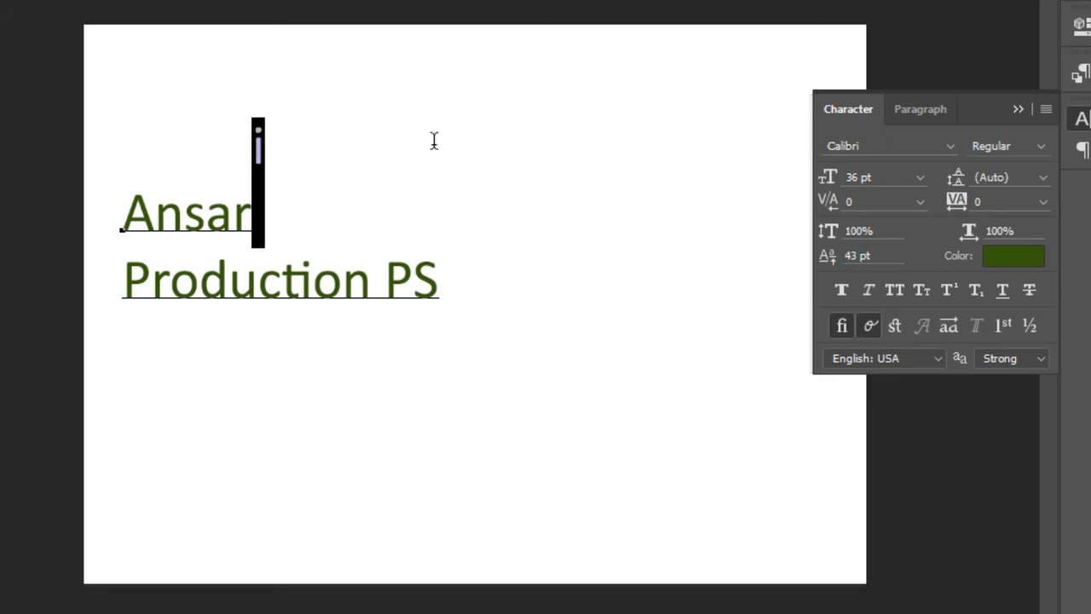
drag(827, 261, 814, 260)
click(282, 214)
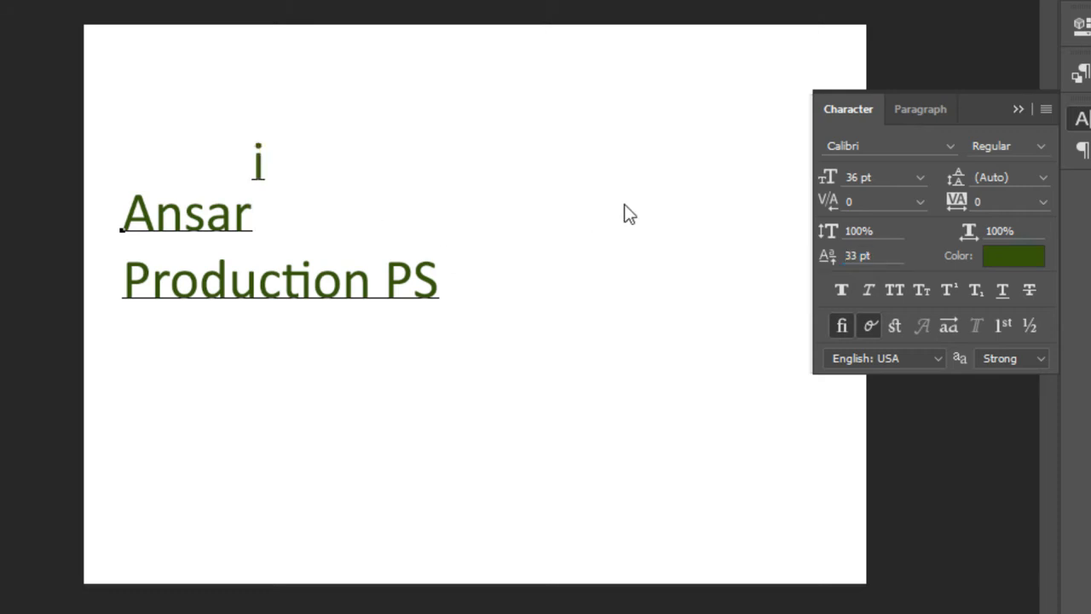
- Reset the baseline shift of the whole word "Ansari" to 0 pt and commit the text edit
drag(274, 218, 116, 224)
click(861, 257)
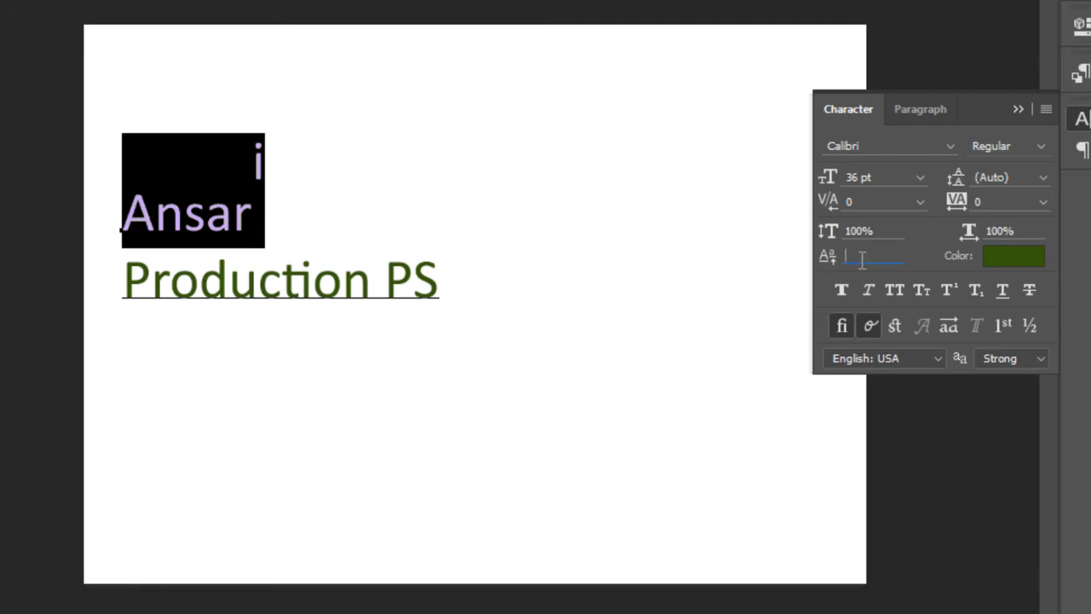
text(0)
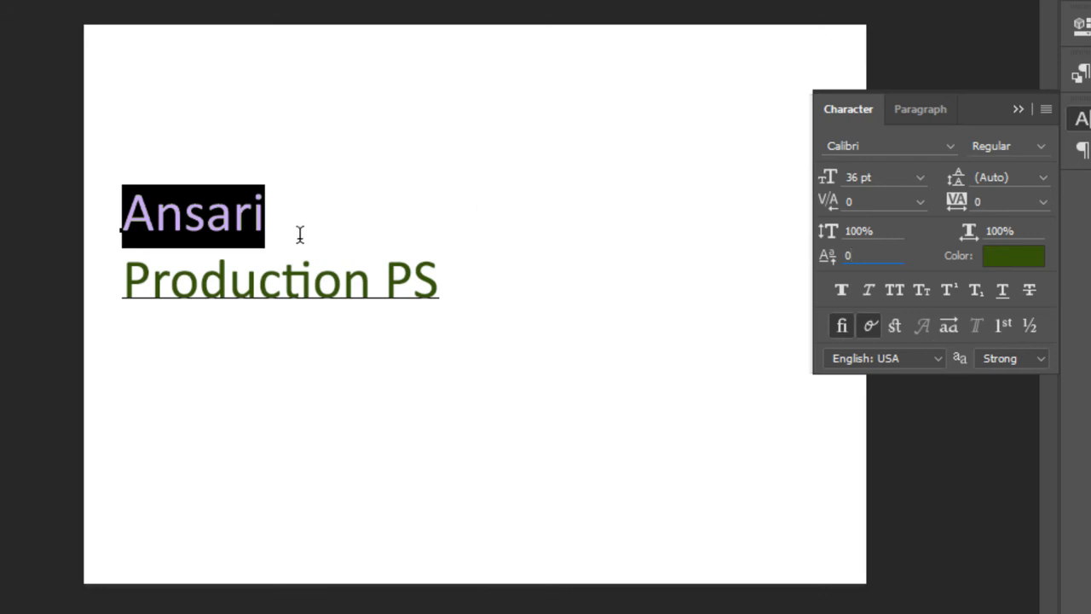
key(Return)
click(3, 3)
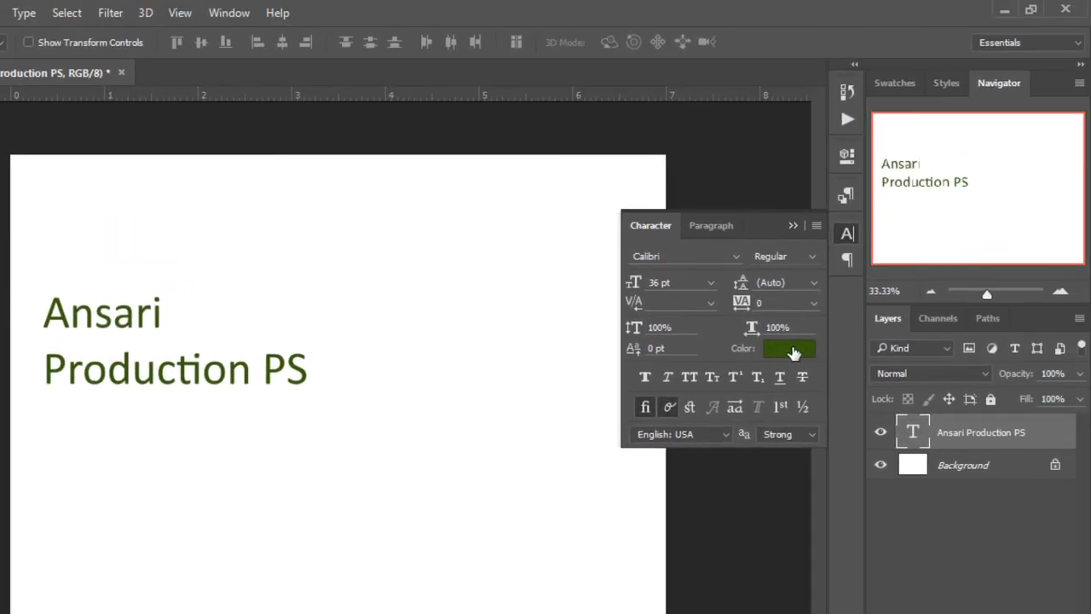
- Preview a bright green on the sample text, and set its colour to the near-black 090d03
click(791, 350)
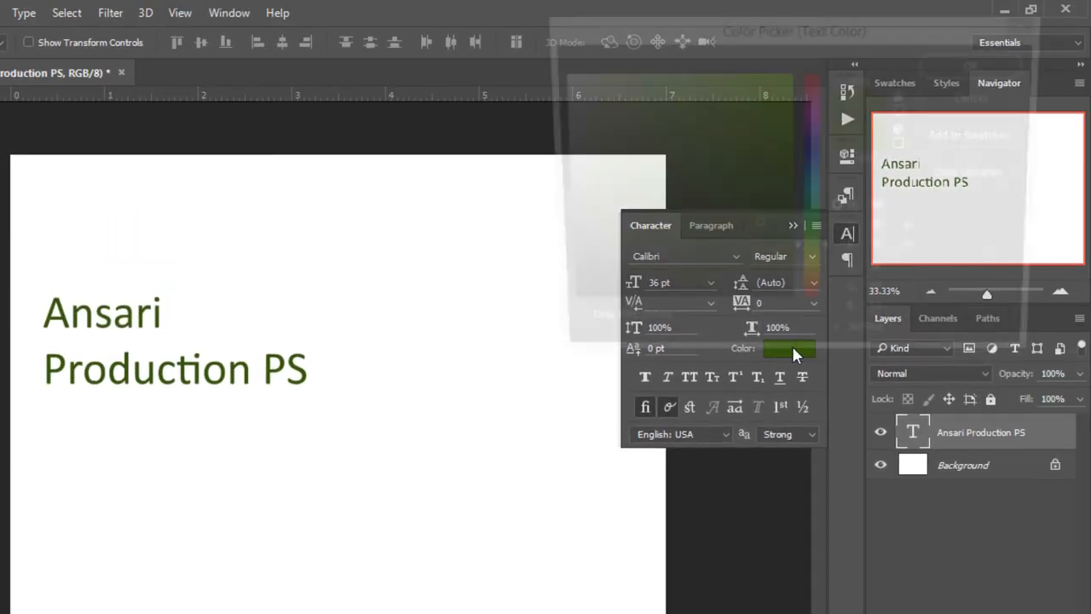
click(774, 96)
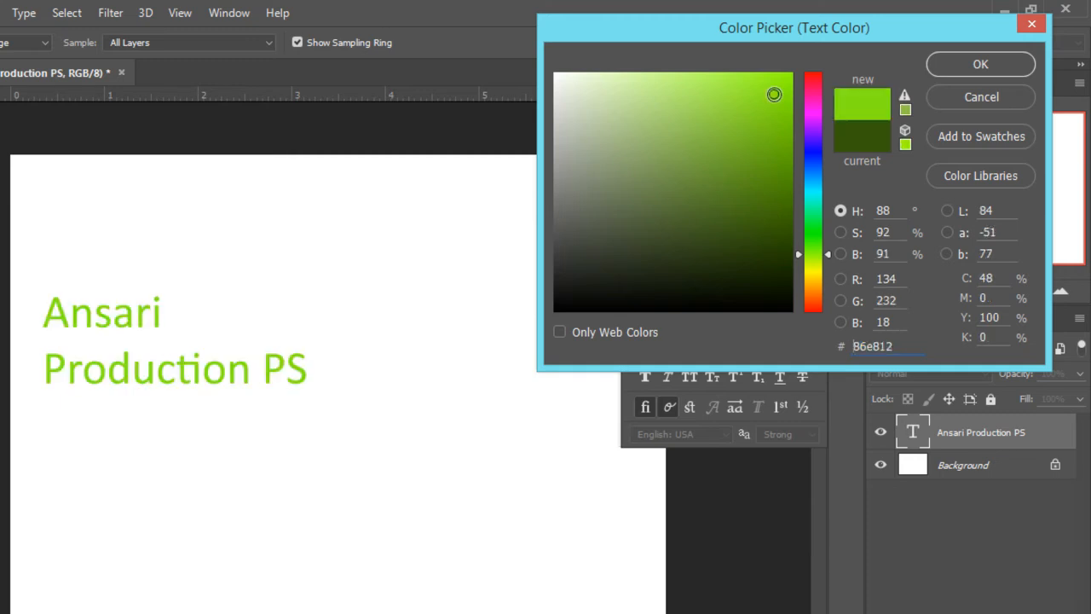
click(732, 299)
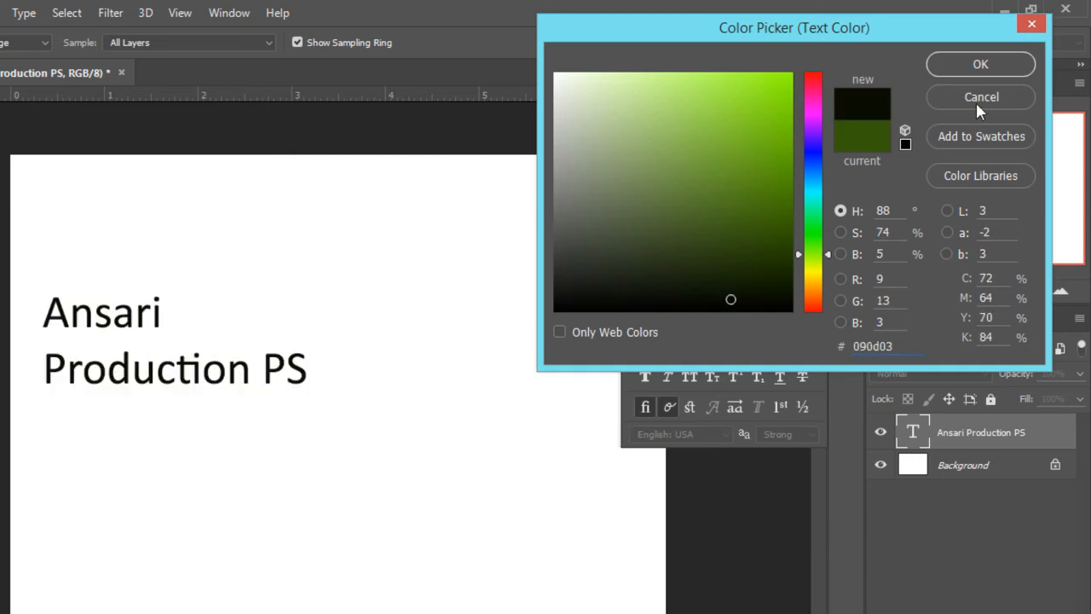
click(979, 66)
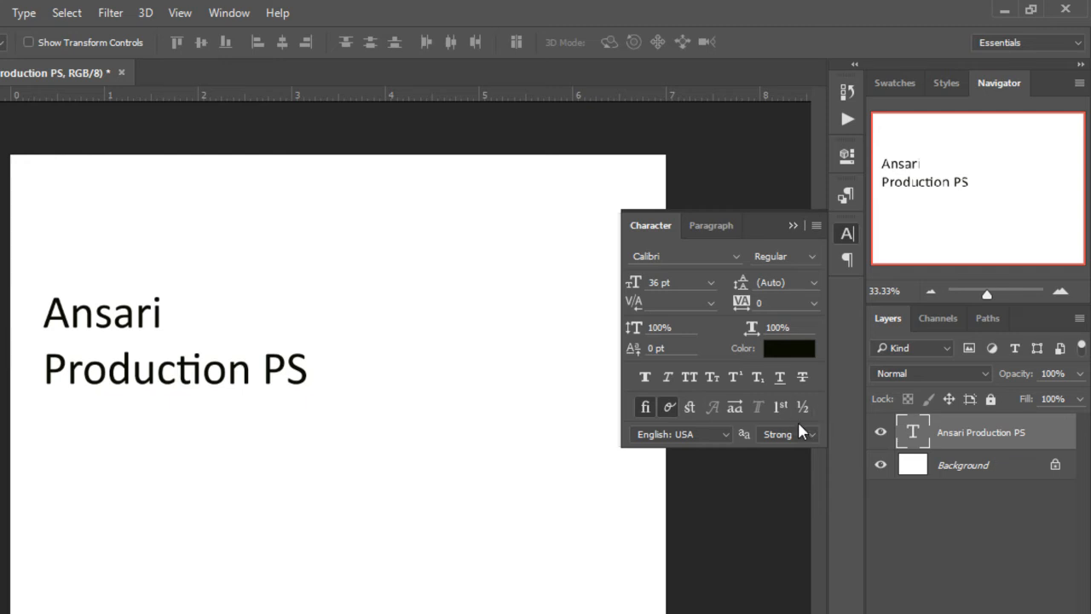
- Switch Faux Bold on and off twice for the sample text, moving the text to the right in between
click(644, 378)
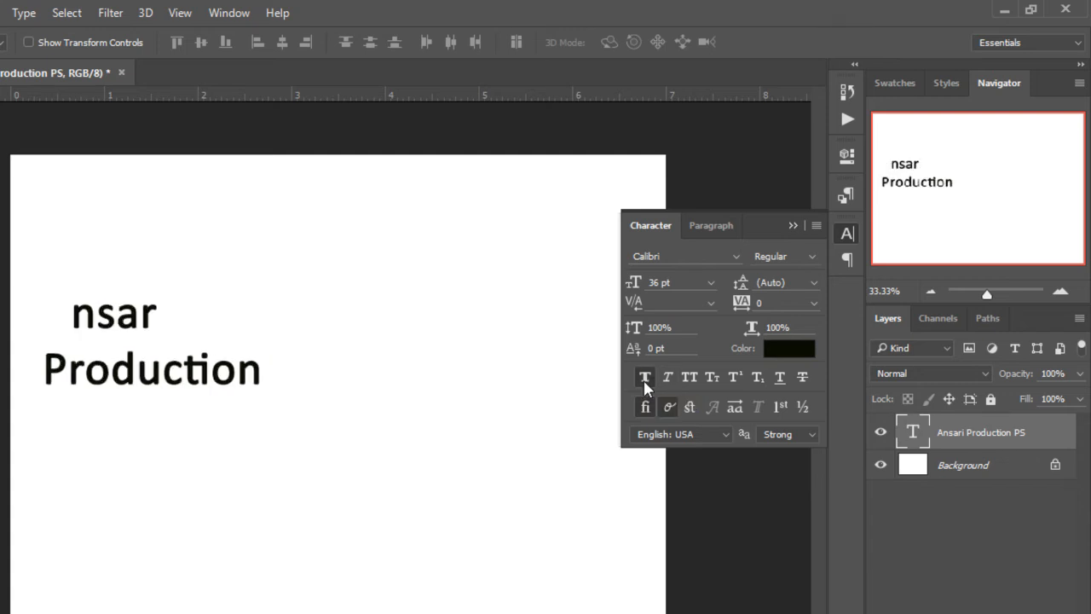
click(645, 378)
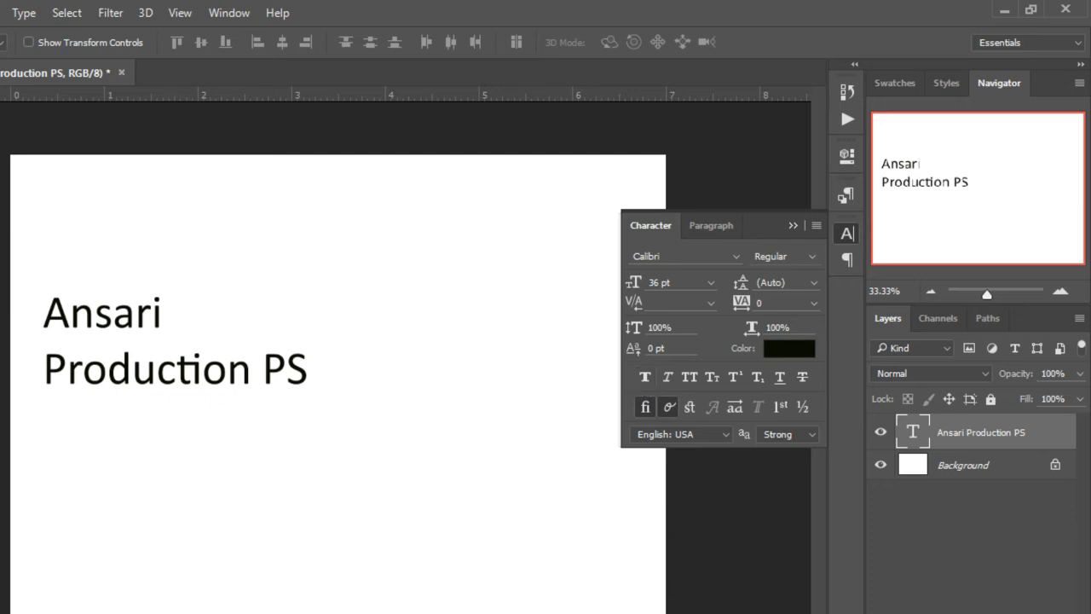
drag(157, 328, 282, 333)
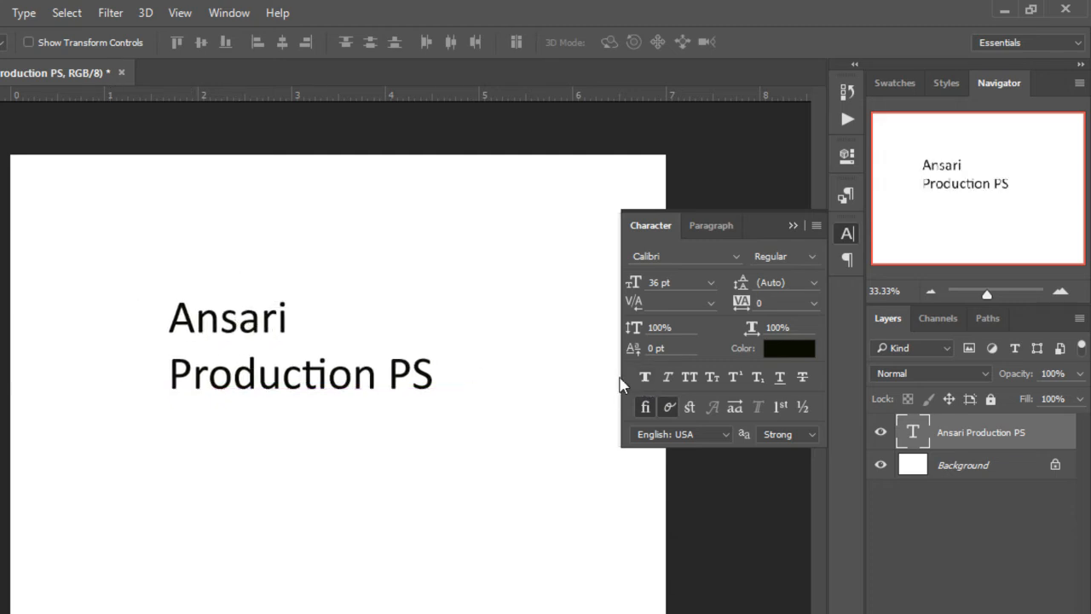
click(639, 381)
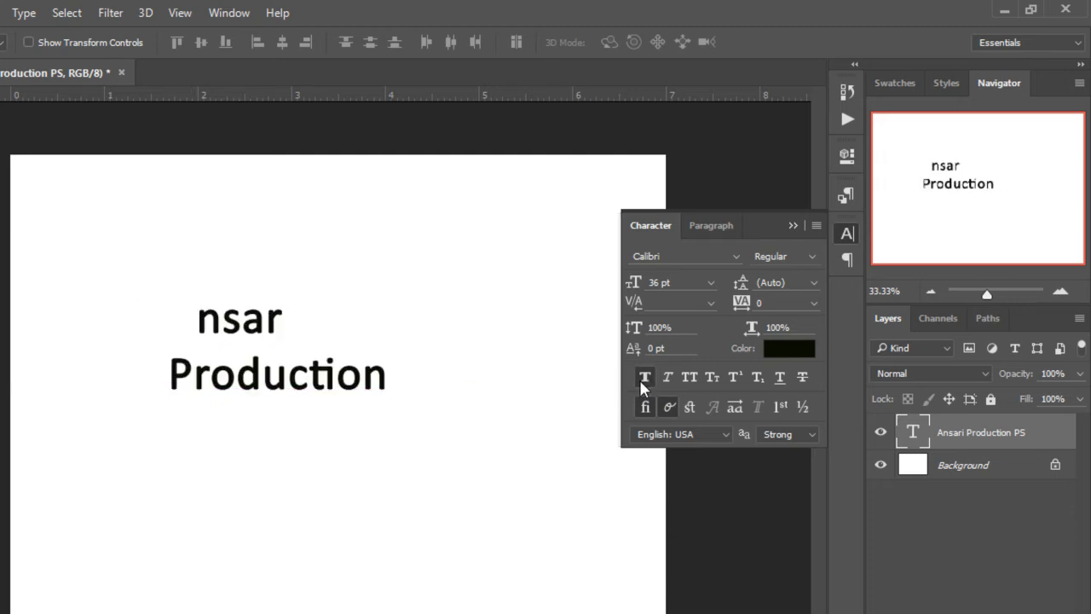
click(640, 380)
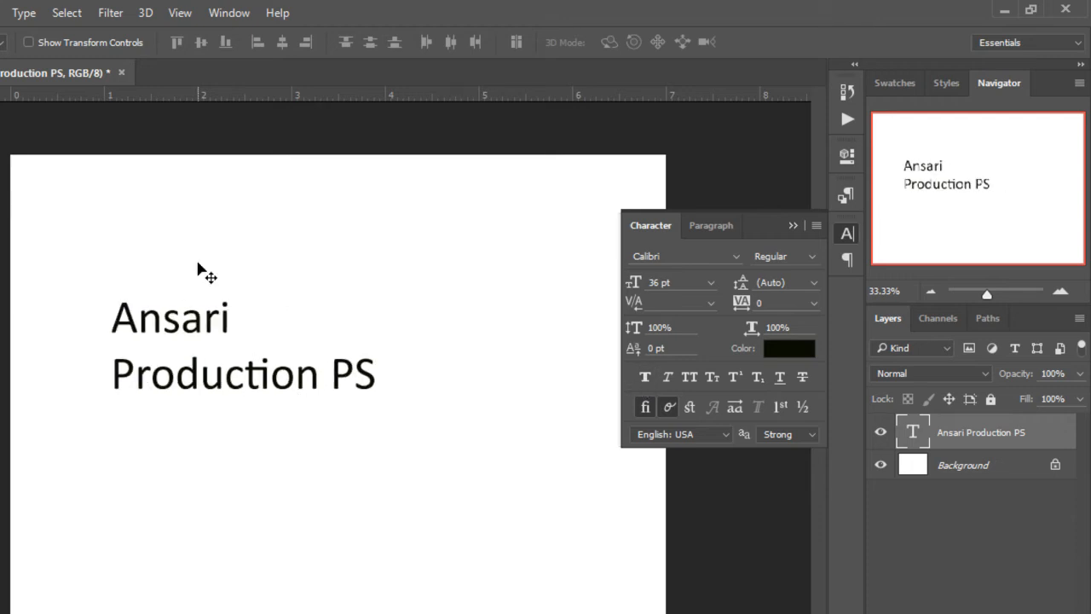
- Apply Faux Italic to the sample text and remove it, and do the same with All Caps
click(665, 383)
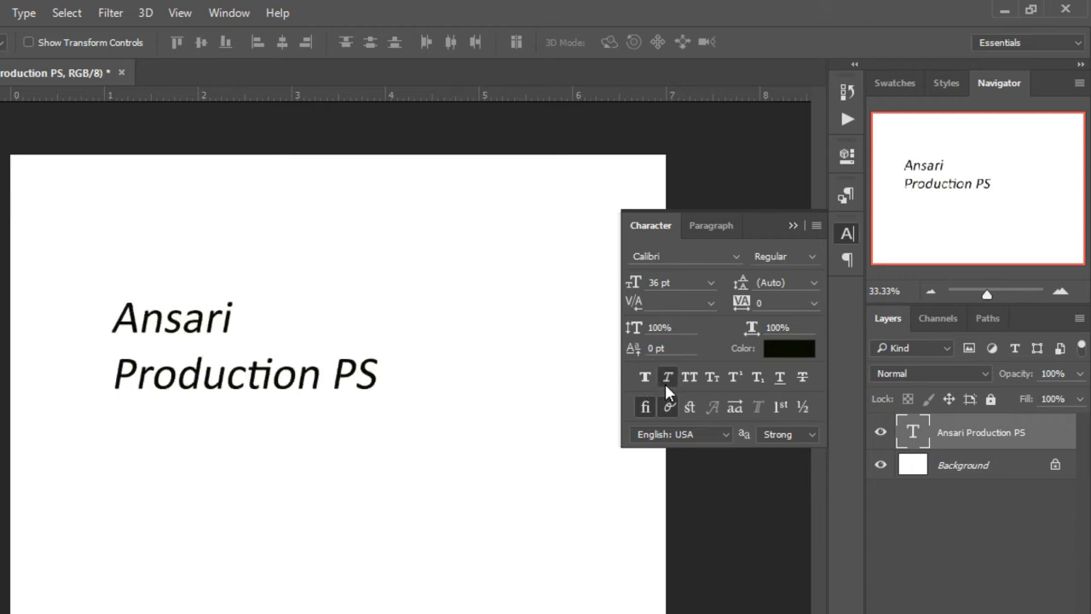
click(666, 383)
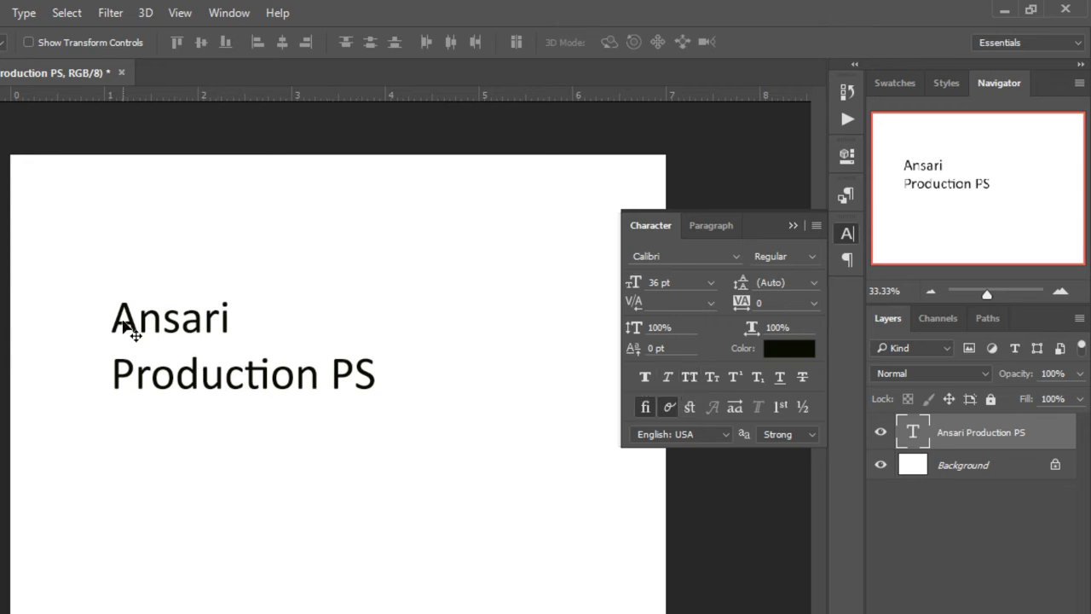
click(683, 380)
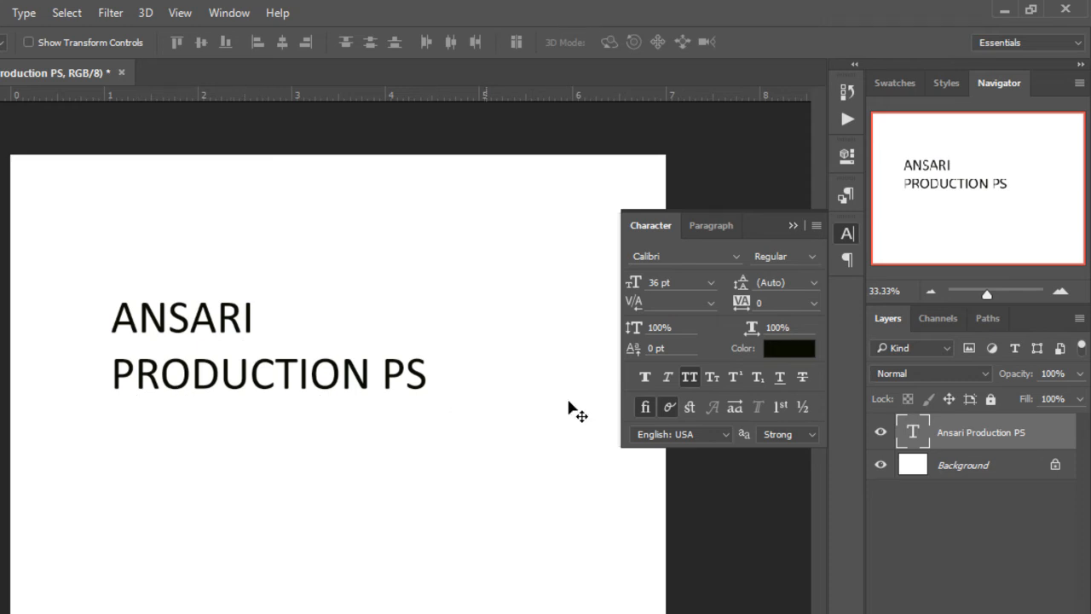
click(693, 376)
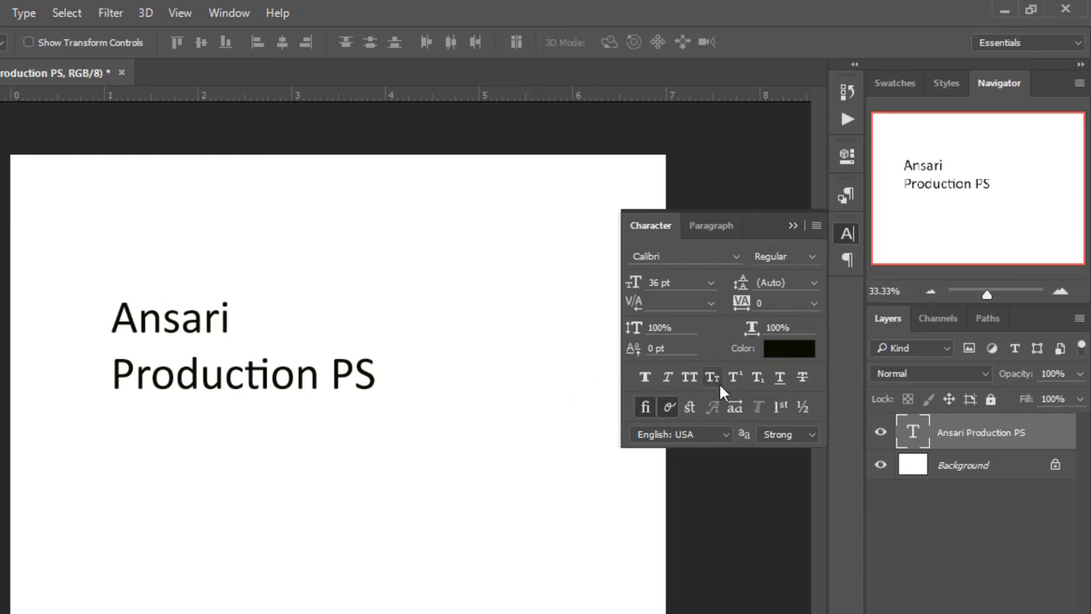
- Apply Small Caps to the sample text, and switch it off again
click(718, 383)
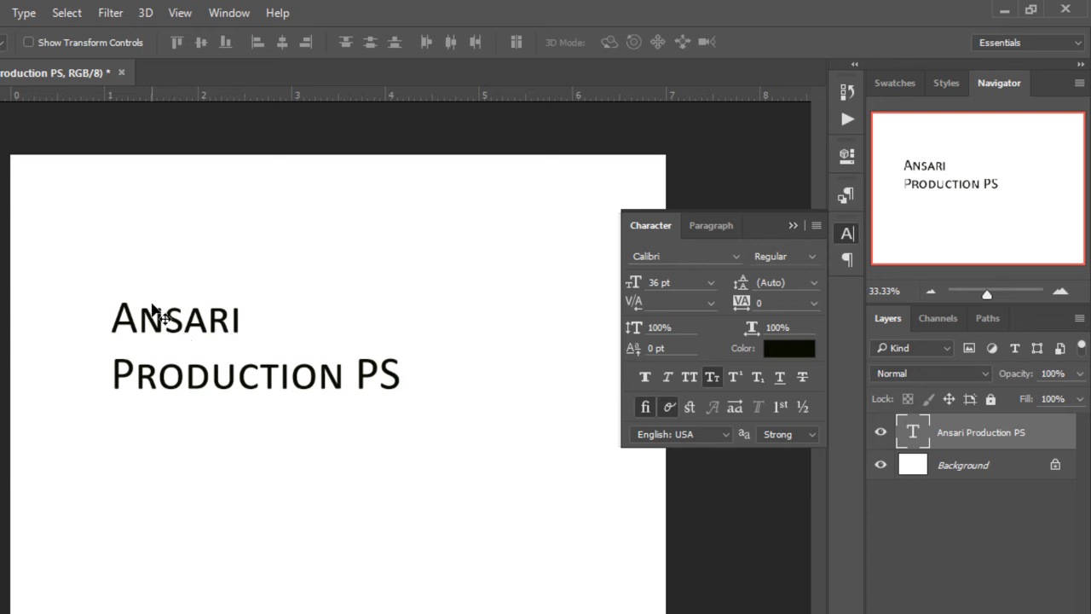
click(714, 378)
click(710, 379)
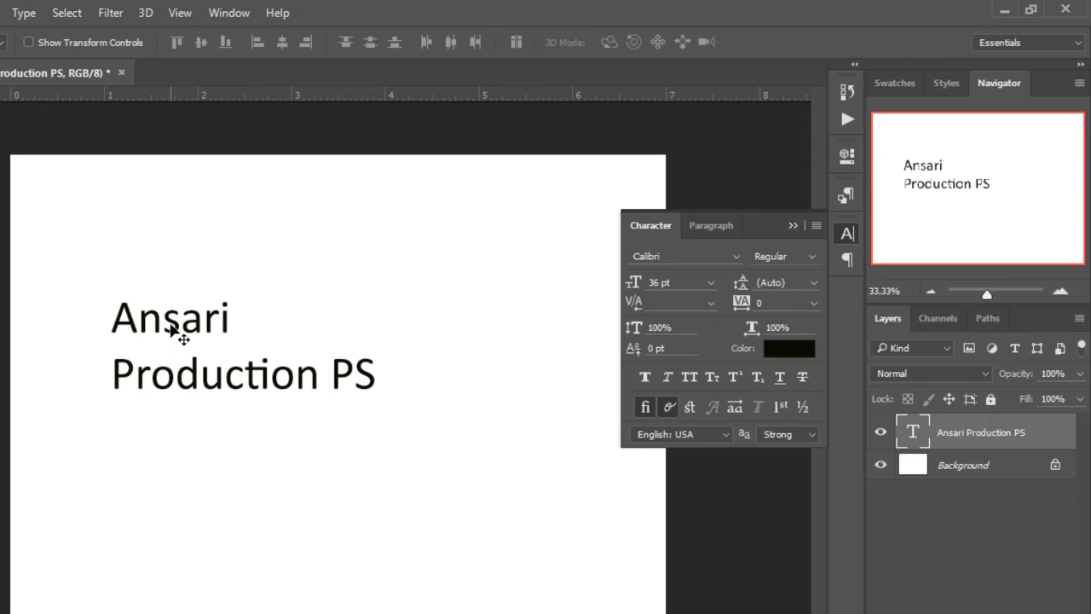
- Move the sample text up near the top of the page, and add a separate text layer reading "(A+B)2" below it
drag(178, 335, 155, 226)
key(t)
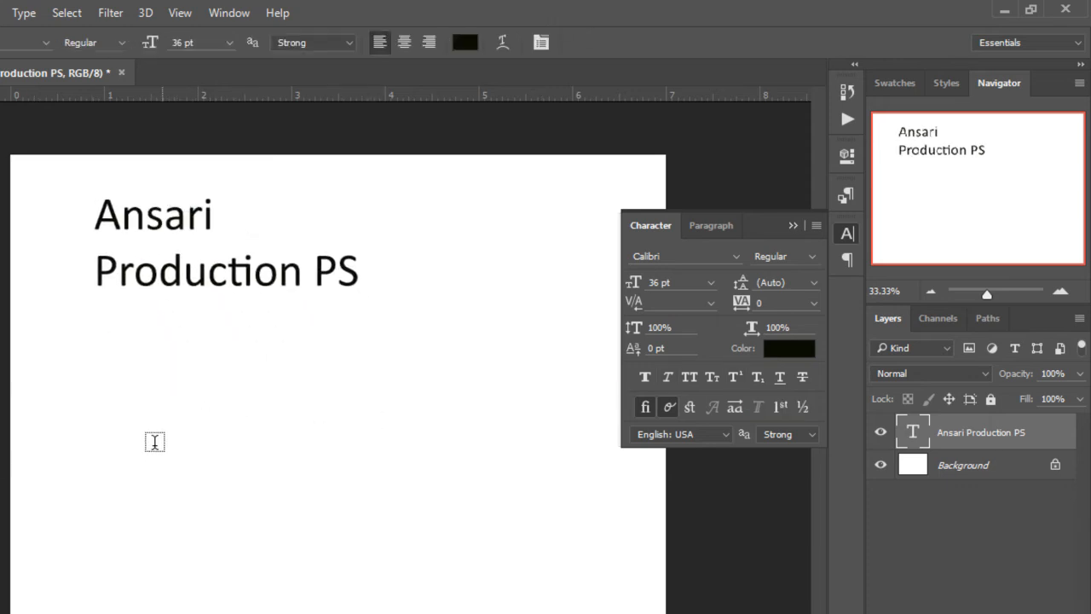
click(122, 430)
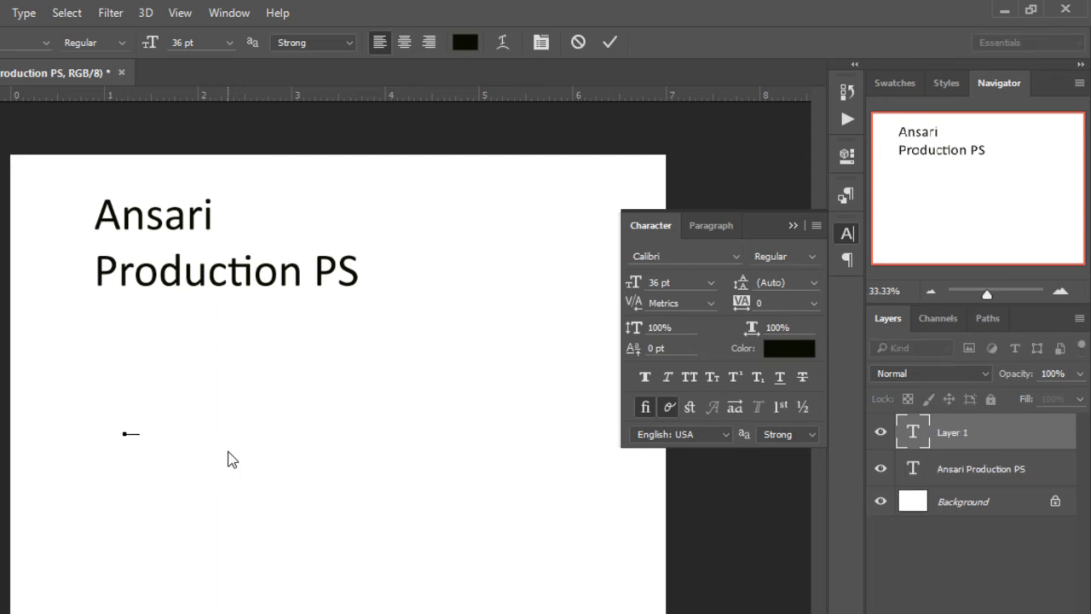
text((A)
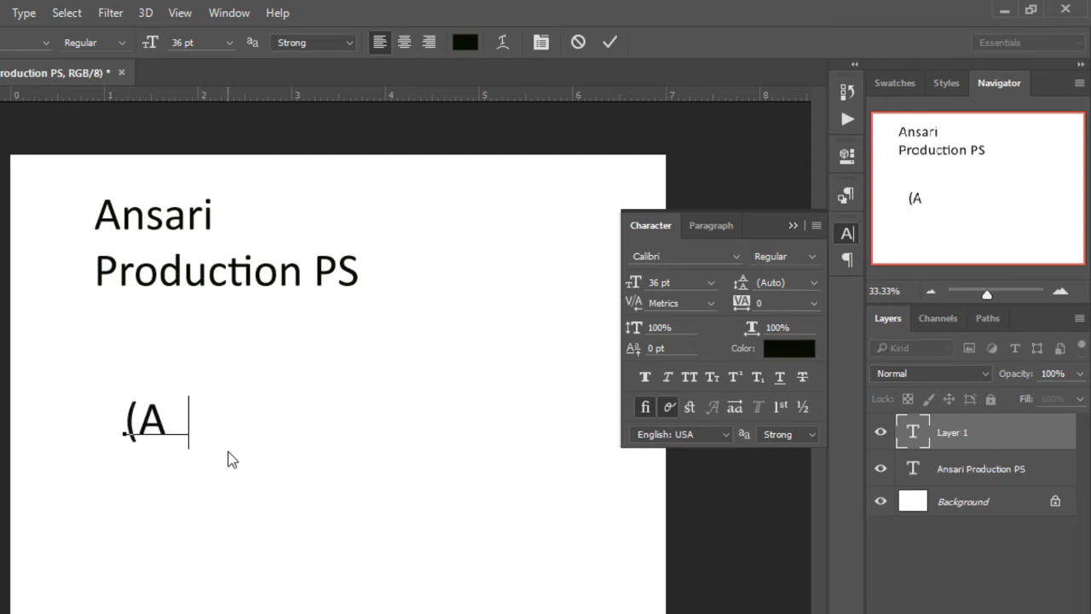
text(+ B)2)
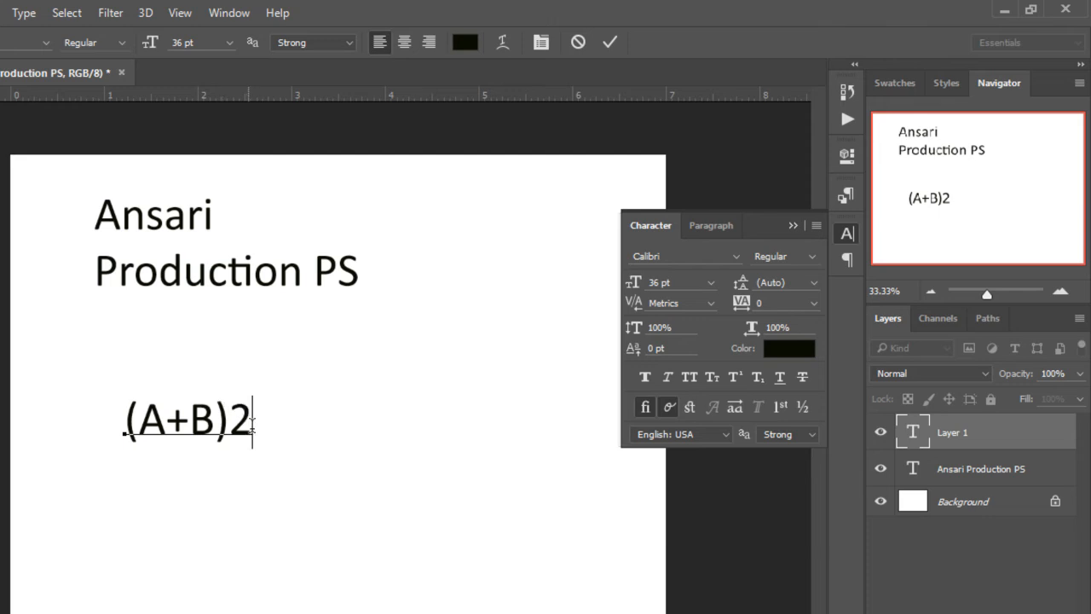
- Make the 2 in "(A+B)2" superscript, and move the committed text up just below "Production PS"
drag(250, 424, 236, 423)
click(739, 377)
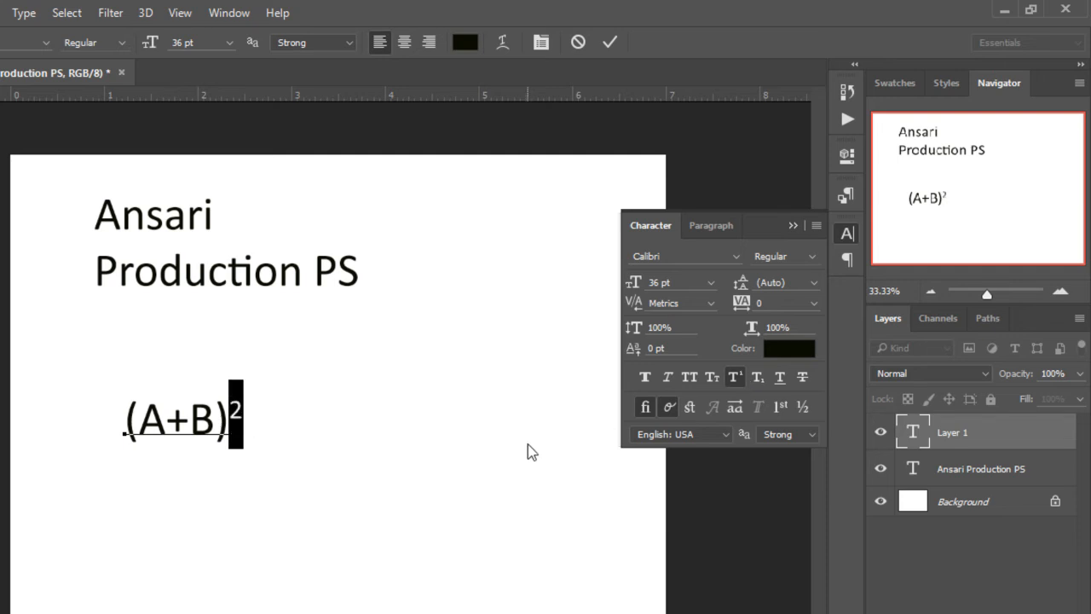
key(ctrl+Return)
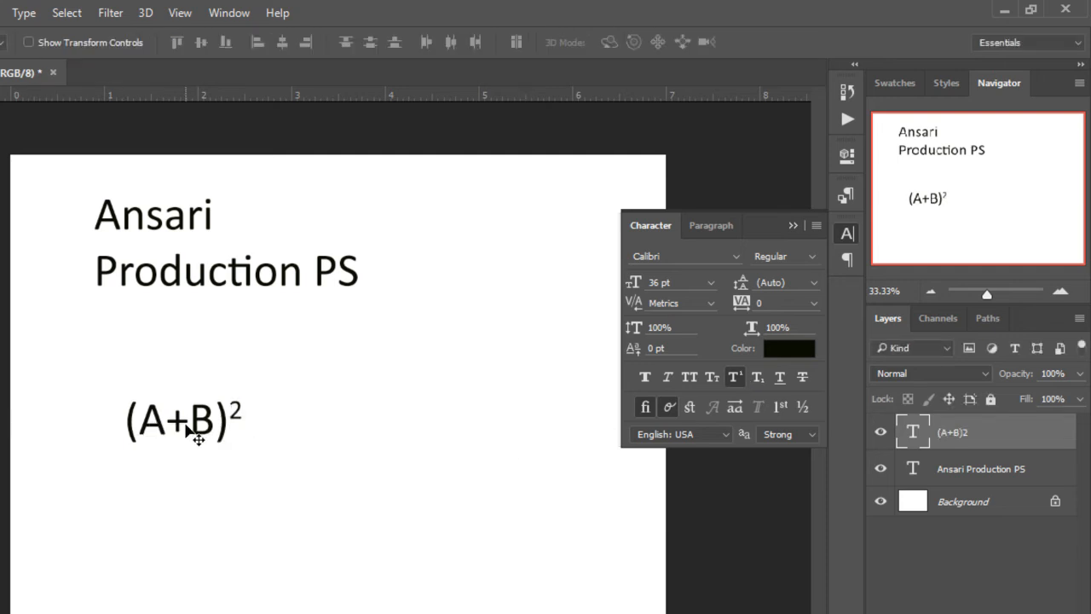
drag(190, 431, 175, 364)
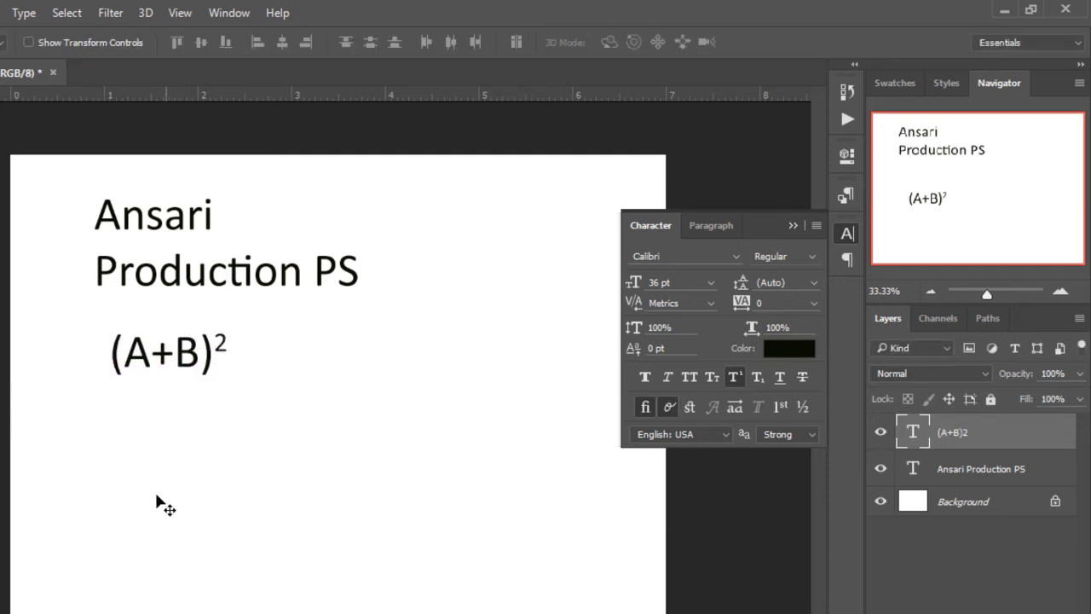
- Remove the superscript from the formula text, and replace the whole text with "H2O"
click(734, 375)
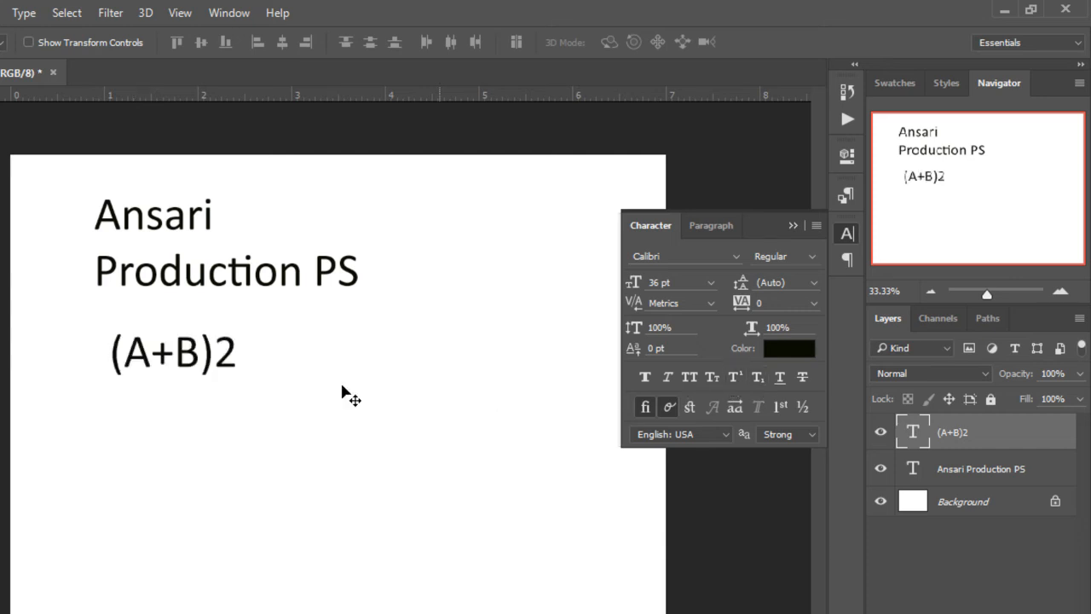
key(t)
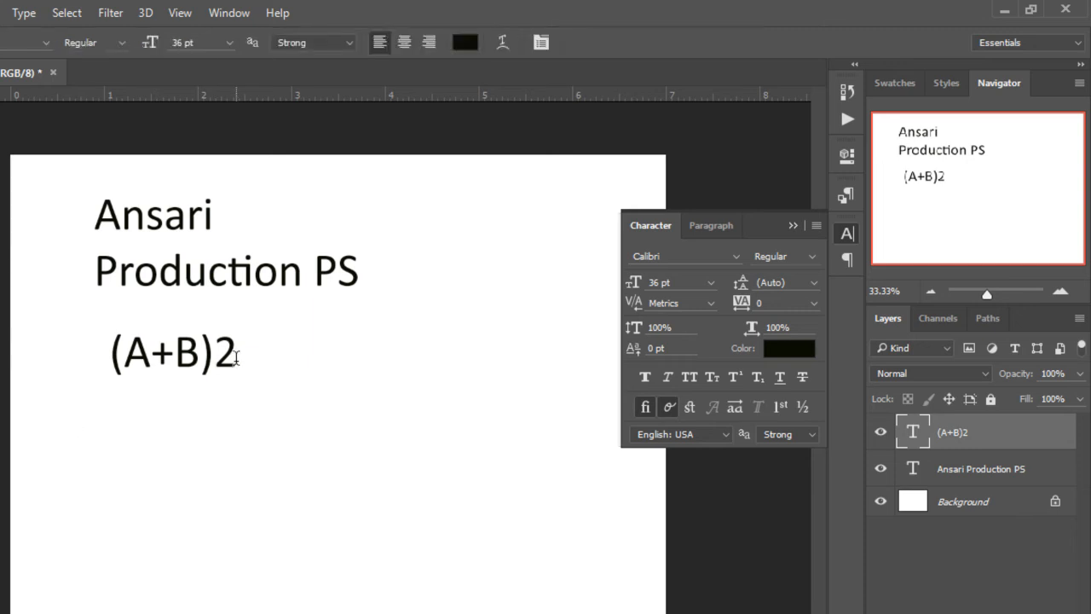
drag(236, 356, 95, 354)
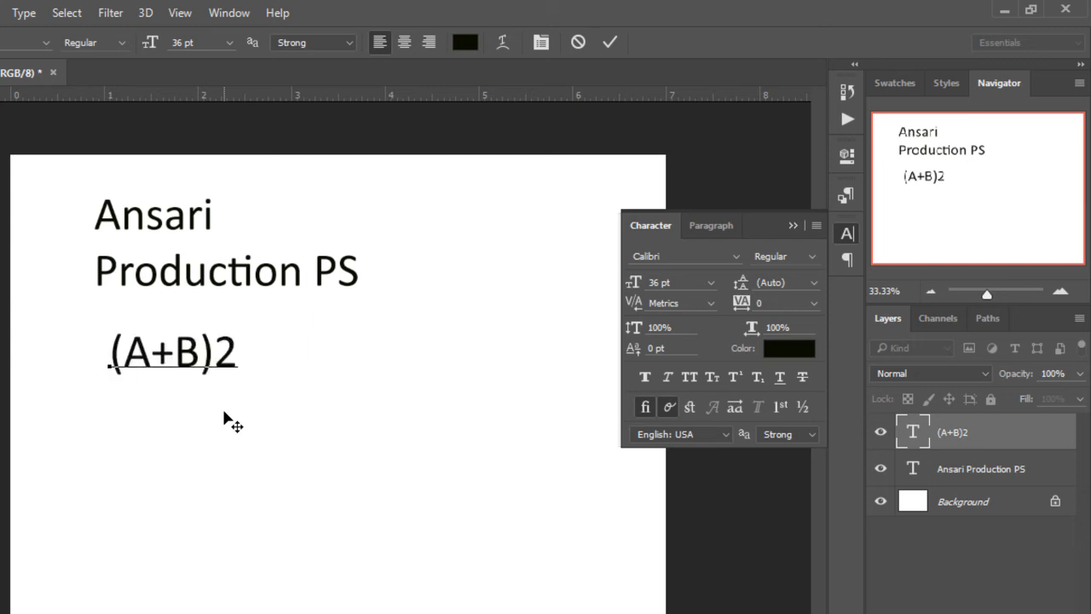
text(H2)
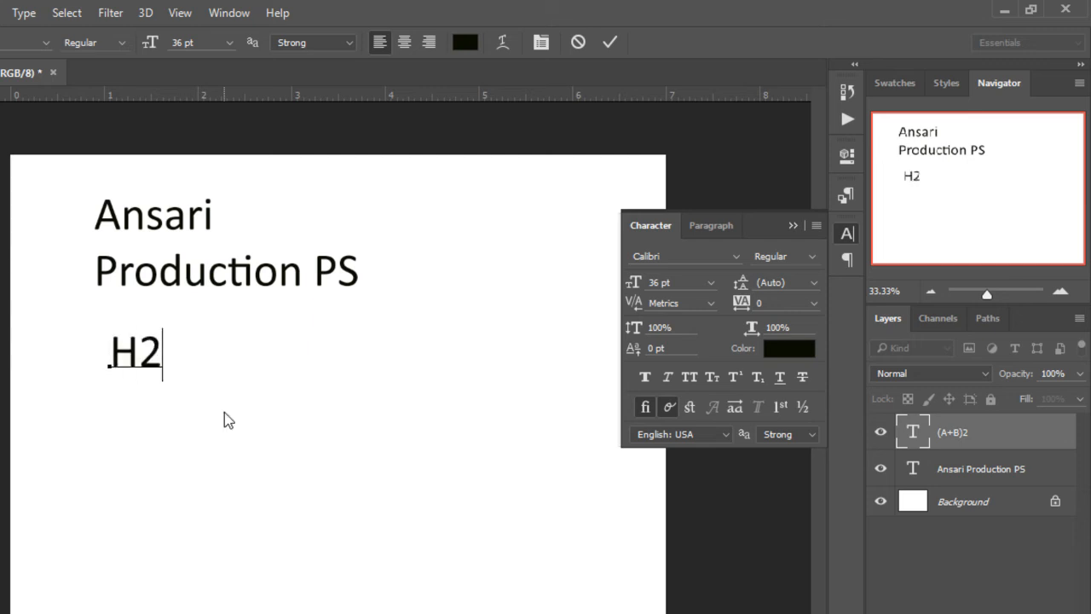
text(O)
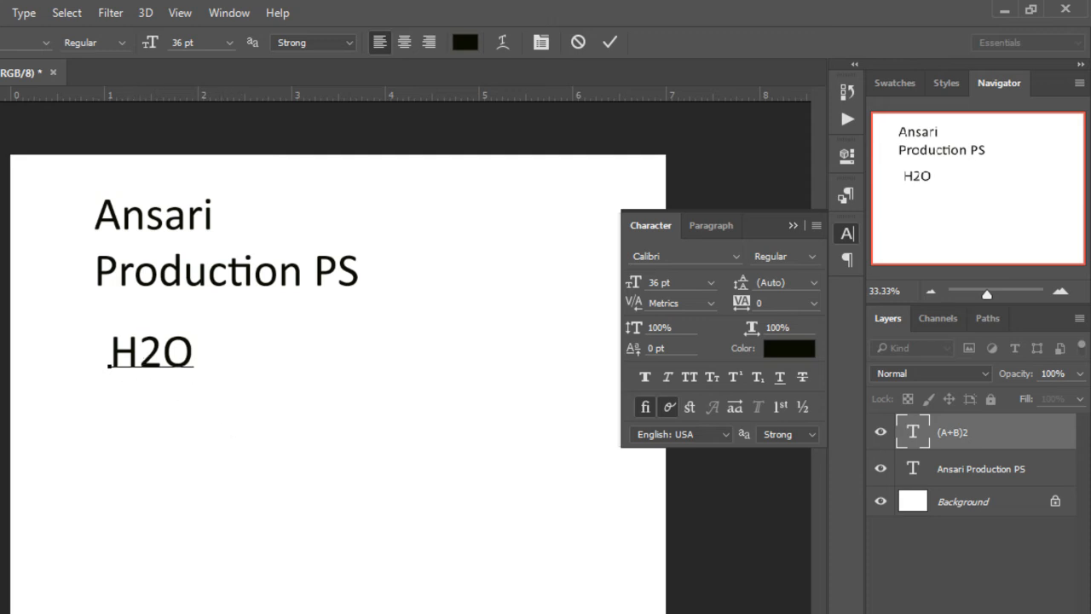
- Make the 2 in "H2O" subscript, and move the committed text to the right, below the end of "Production PS"
drag(163, 350, 144, 352)
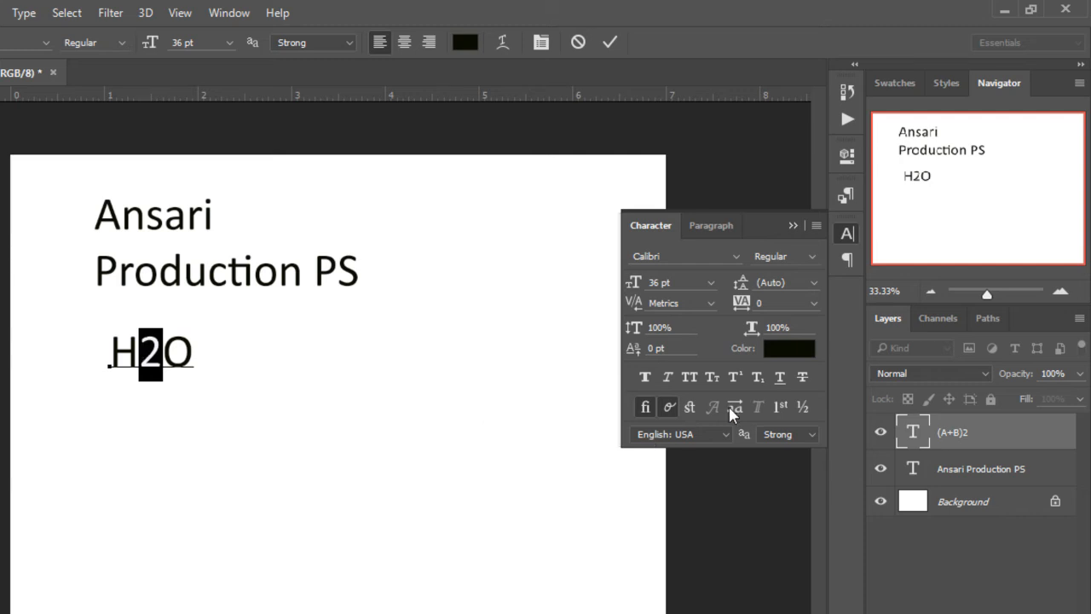
click(761, 381)
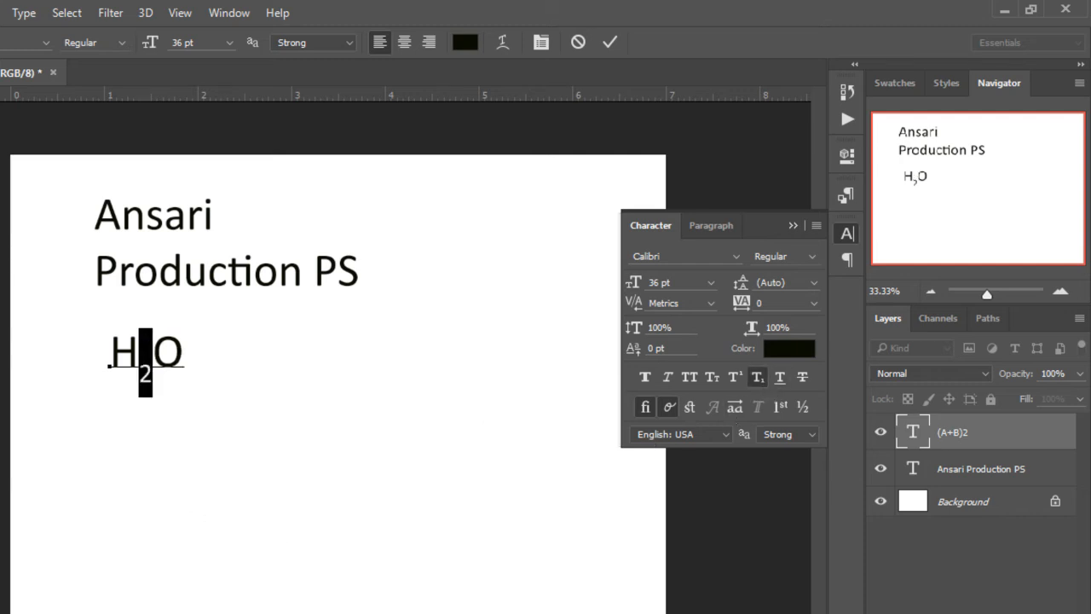
click(2, 91)
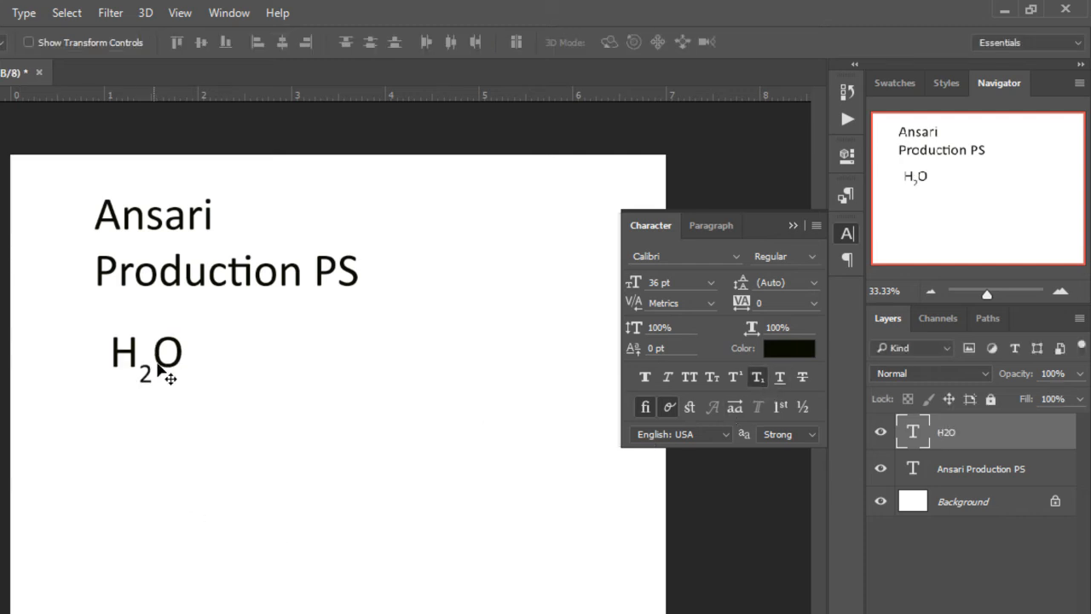
drag(162, 364, 452, 349)
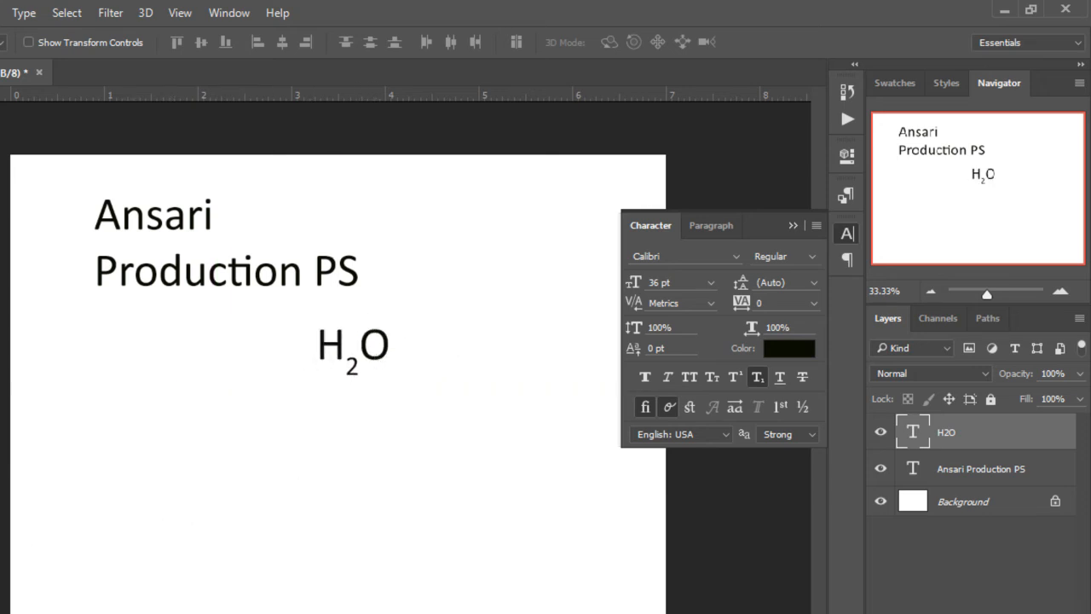
- Add a new text layer reading "(A+B)2" in the empty area below the existing texts, and turn off its subscript formatting
key(t)
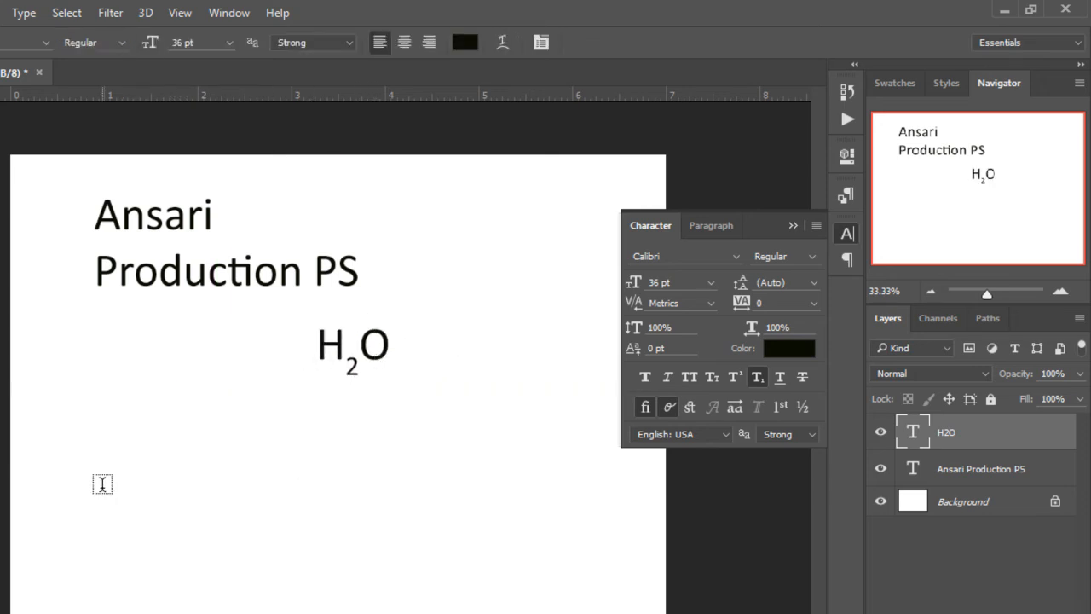
click(102, 485)
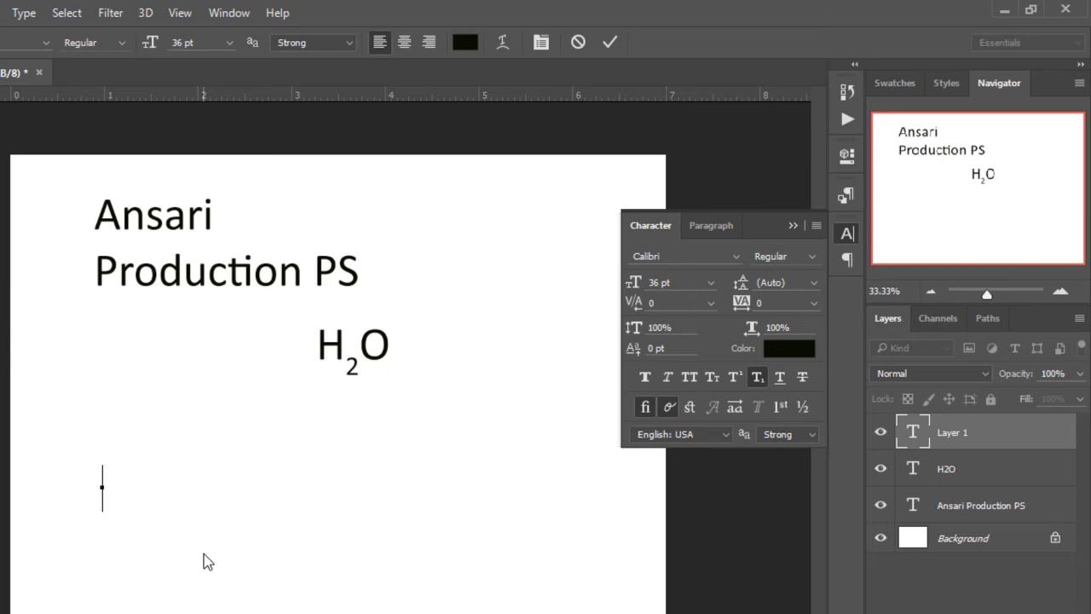
text((A+)
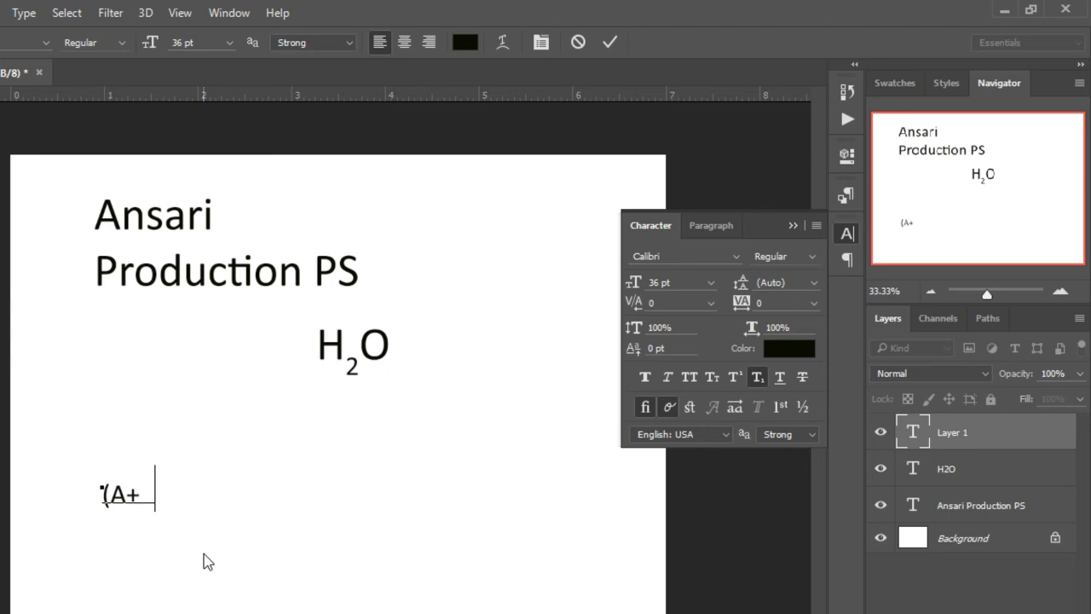
text(B)2)
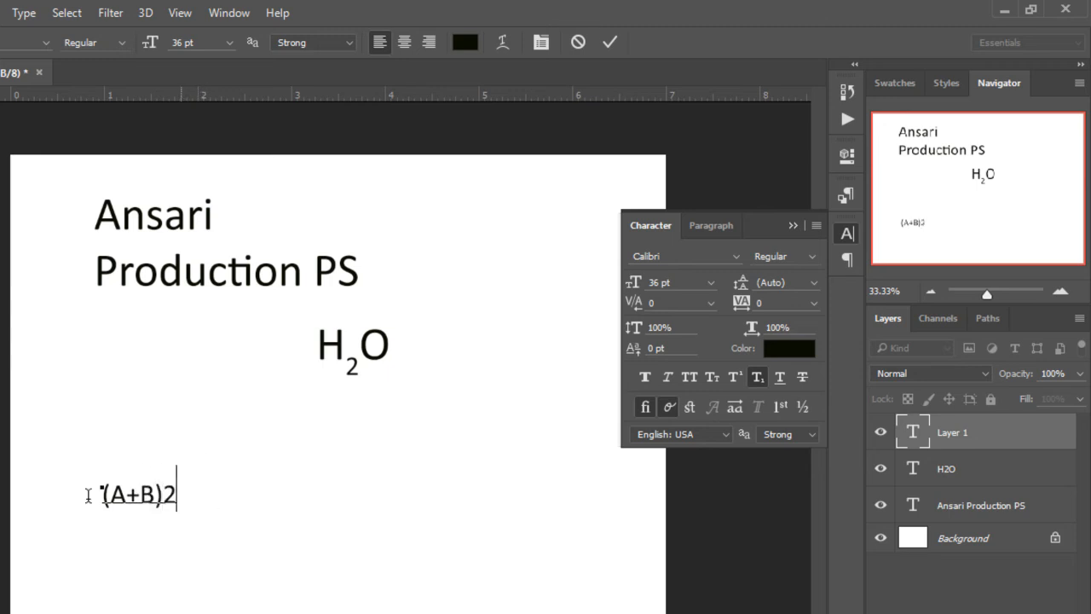
drag(88, 496, 455, 488)
click(757, 377)
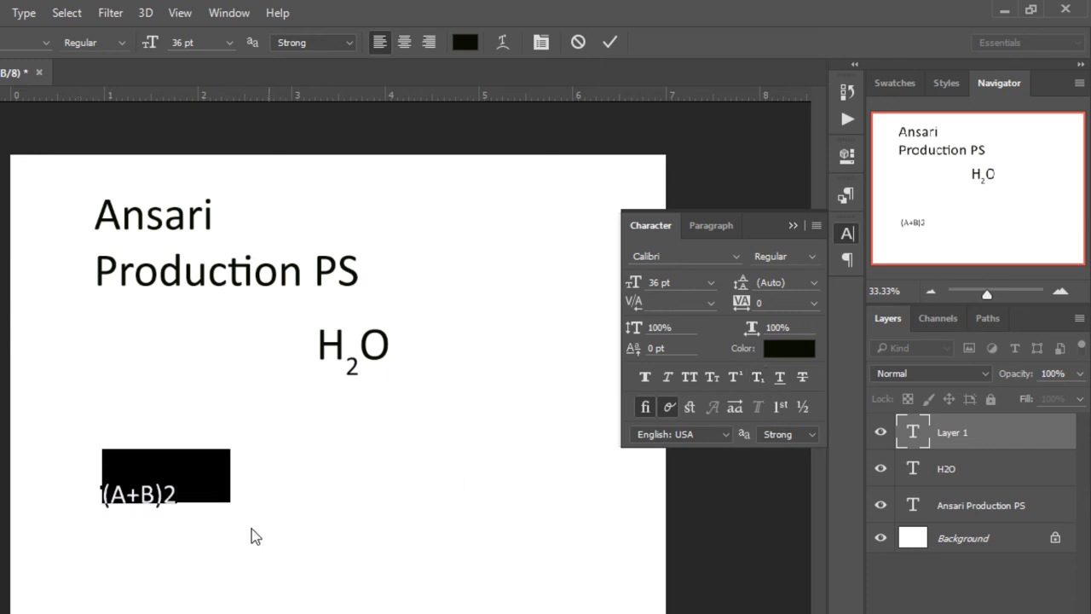
- Make the 2 in "(A+B)2" superscript, and move the committed formula up beside "H2O", below "Production PS"
click(218, 475)
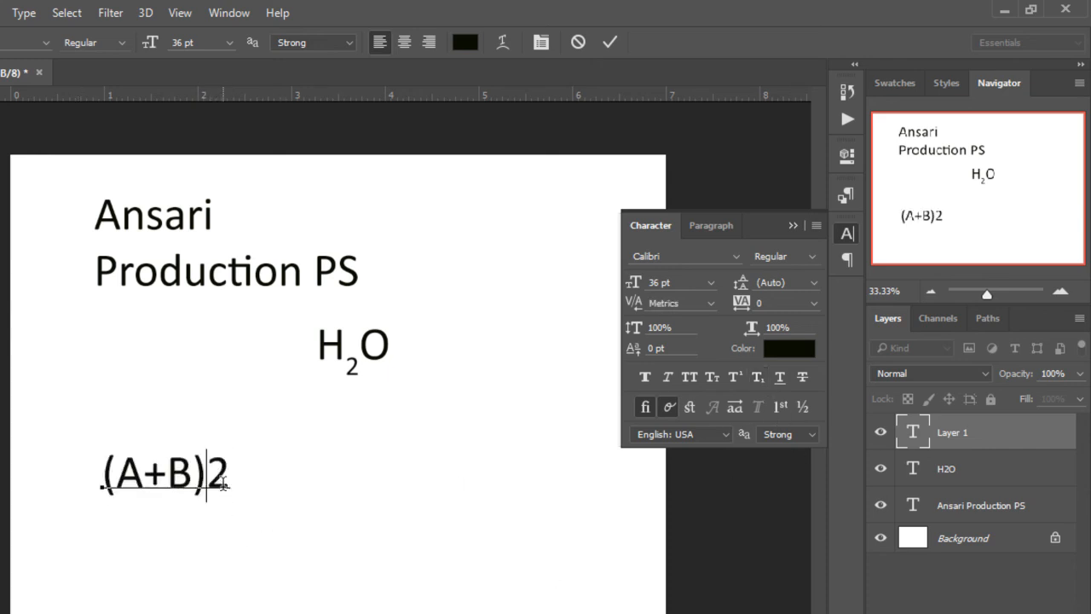
drag(207, 476, 244, 478)
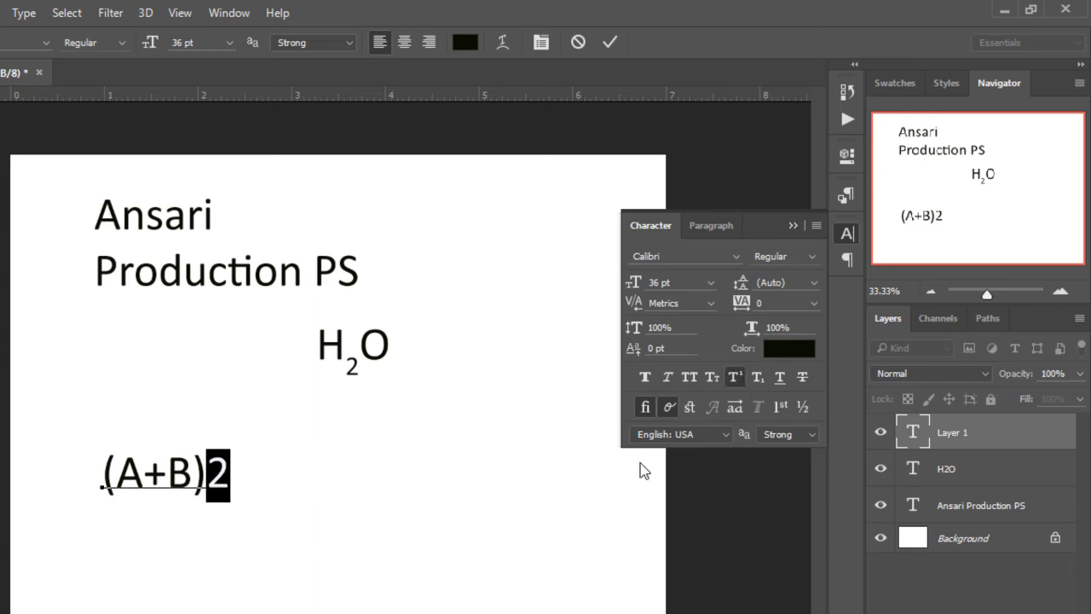
key(ctrl+Return)
key(v)
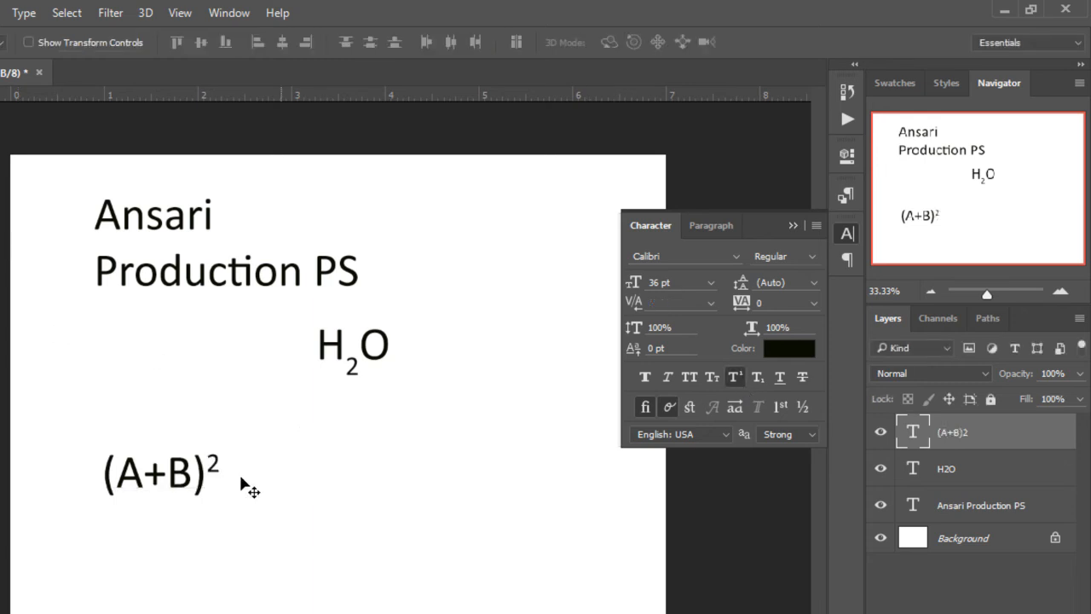
drag(173, 466, 192, 358)
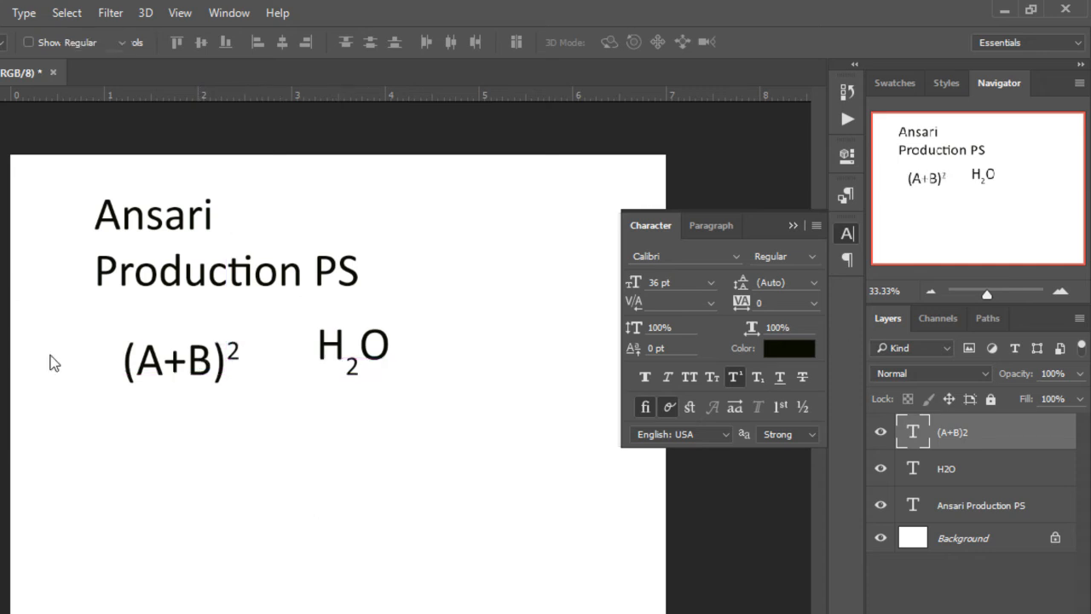
- Underline the whole "Ansari Production PS" text, commit it, and move it slightly up towards the page's upper edge
key(t)
drag(94, 214, 395, 261)
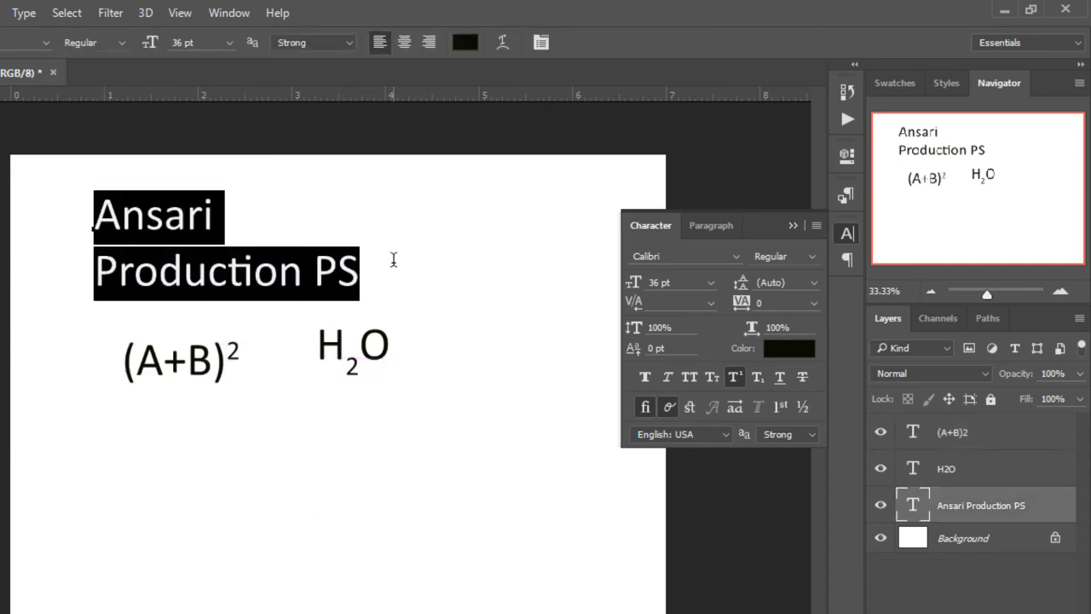
click(778, 376)
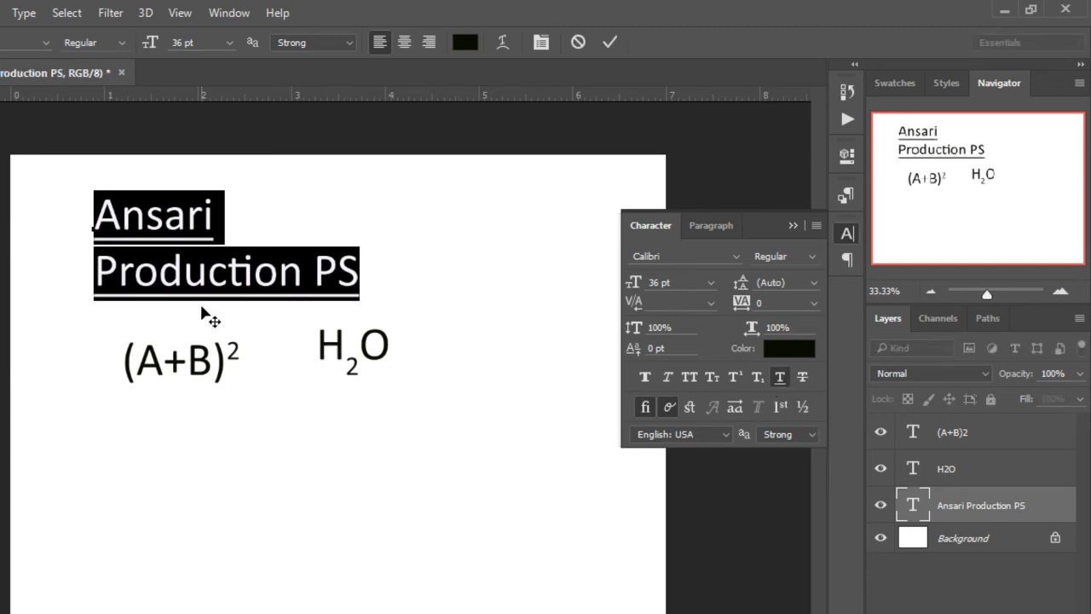
key(ctrl+Return)
key(v)
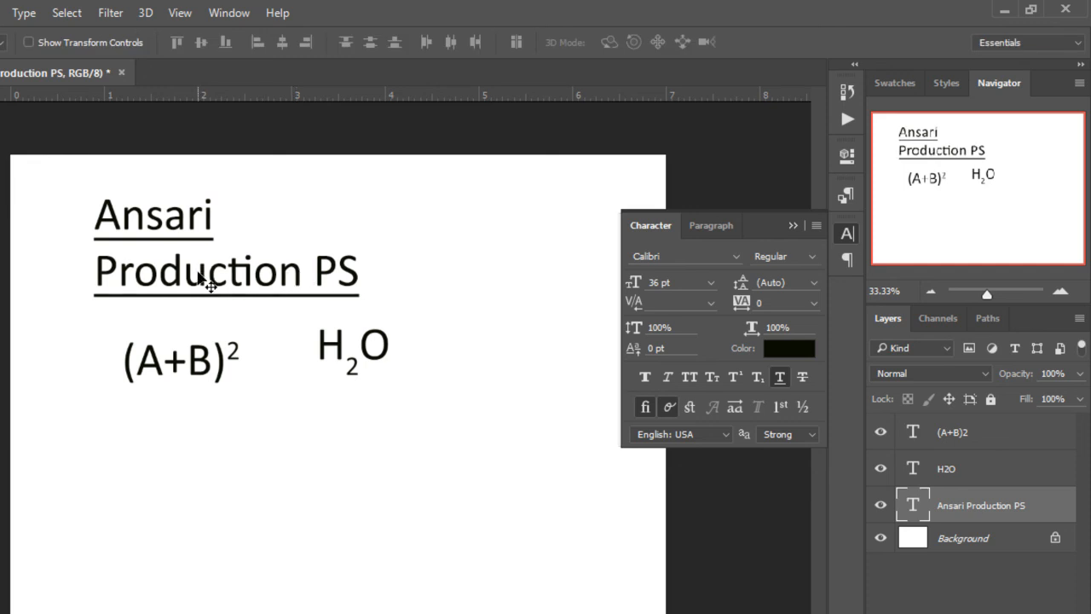
mouse_move(207, 276)
mouse_down()
mouse_move(257, 249)
mouse_move(195, 257)
mouse_up()
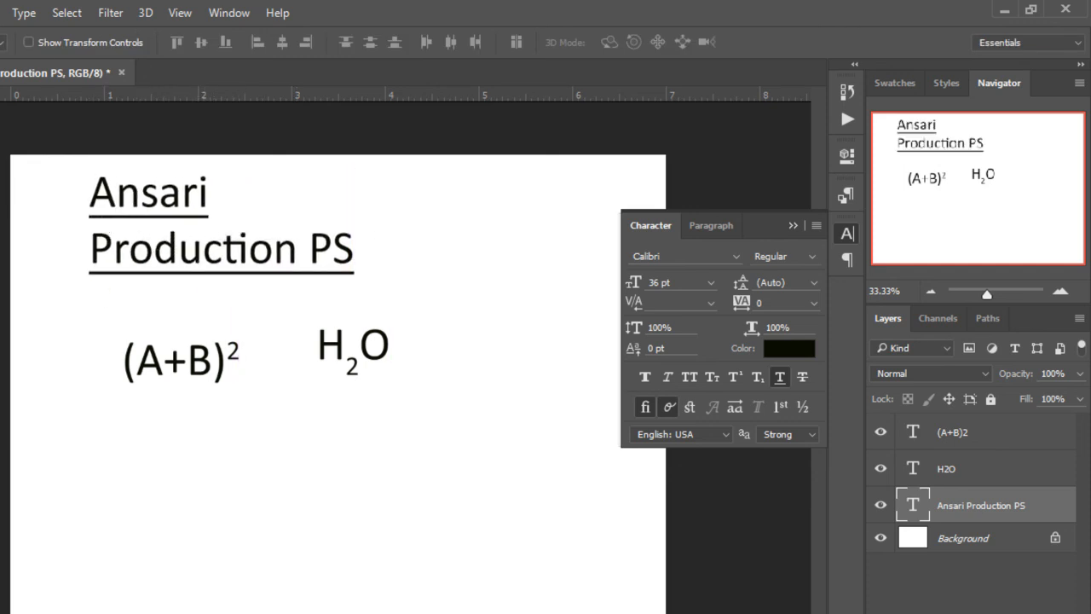
- Replace the underline on the whole "Ansari Production PS" text with strikethrough, and move the committed text slightly down
key(t)
drag(356, 264, 58, 185)
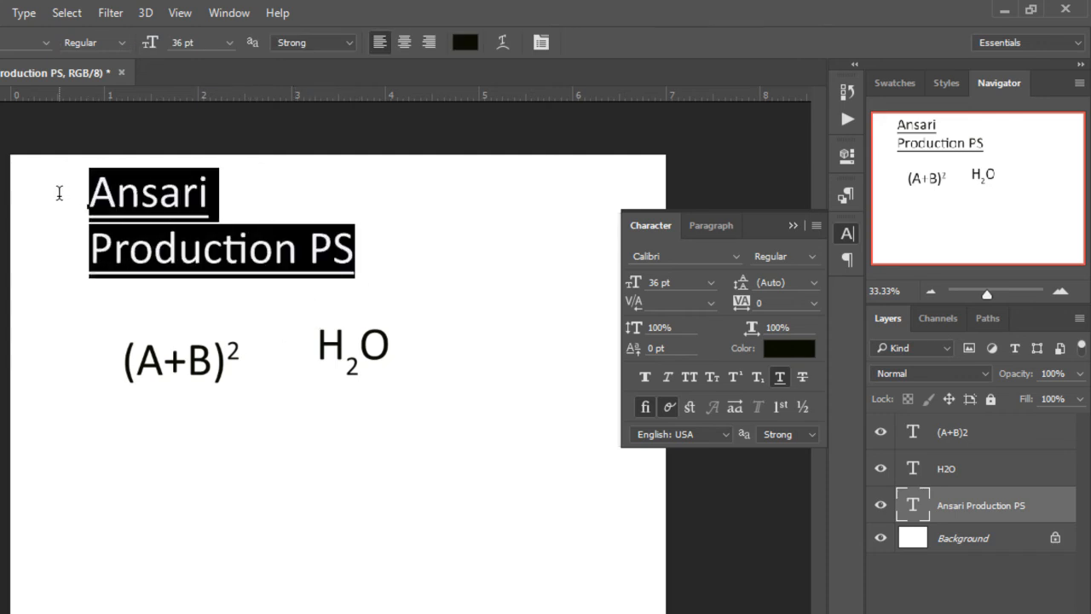
click(802, 377)
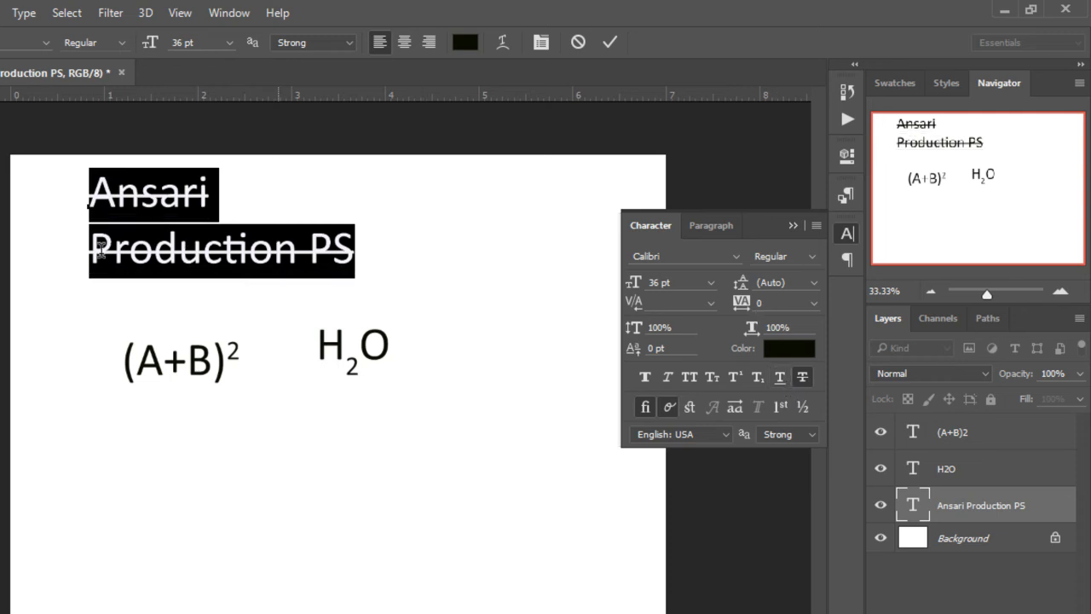
click(220, 211)
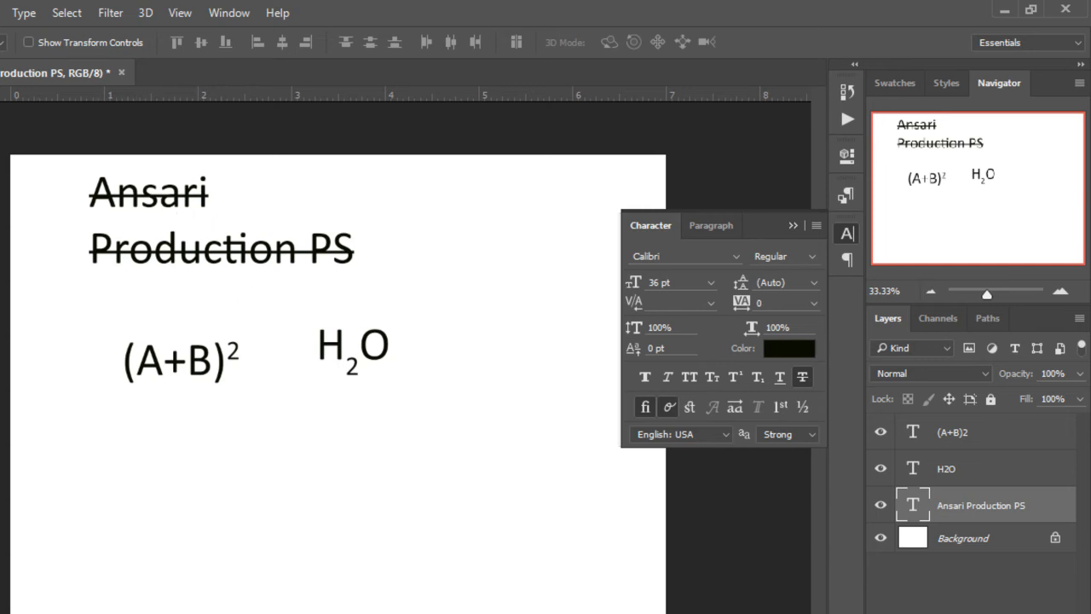
drag(77, 238, 77, 249)
- Select all the text of the "Ansari Production PS" layer and of the "H2O" layer through their layer thumbnails, leaving text editing each time
key(t)
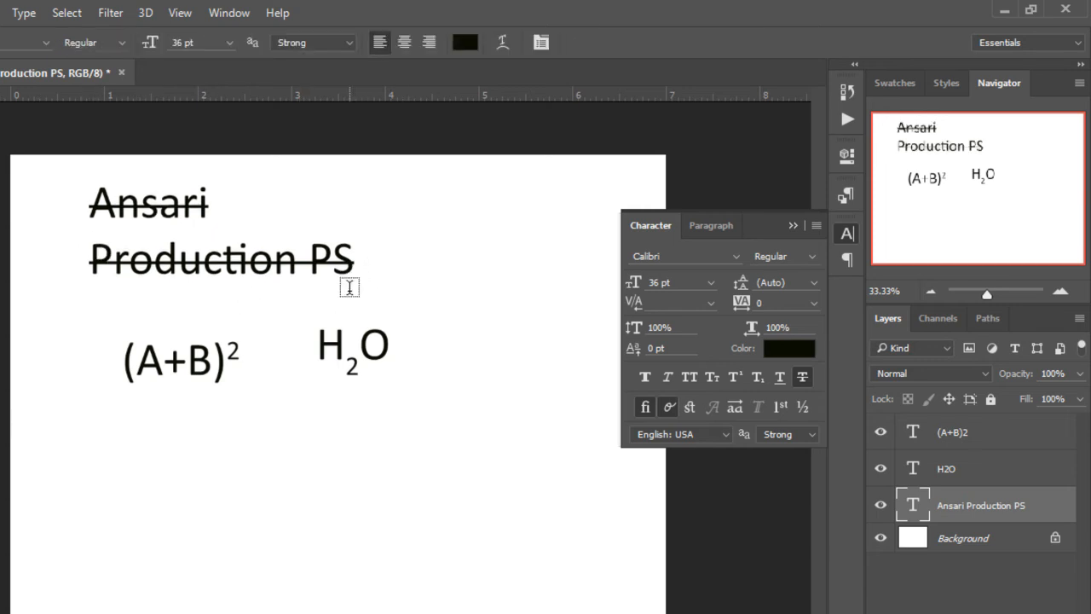
drag(352, 270, 57, 211)
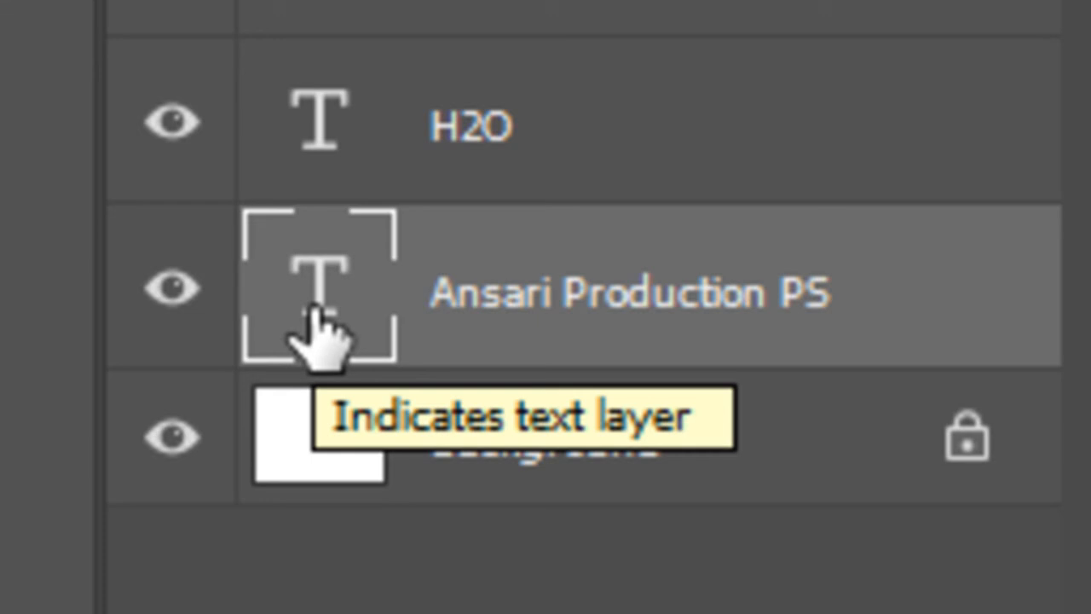
double_click(315, 307)
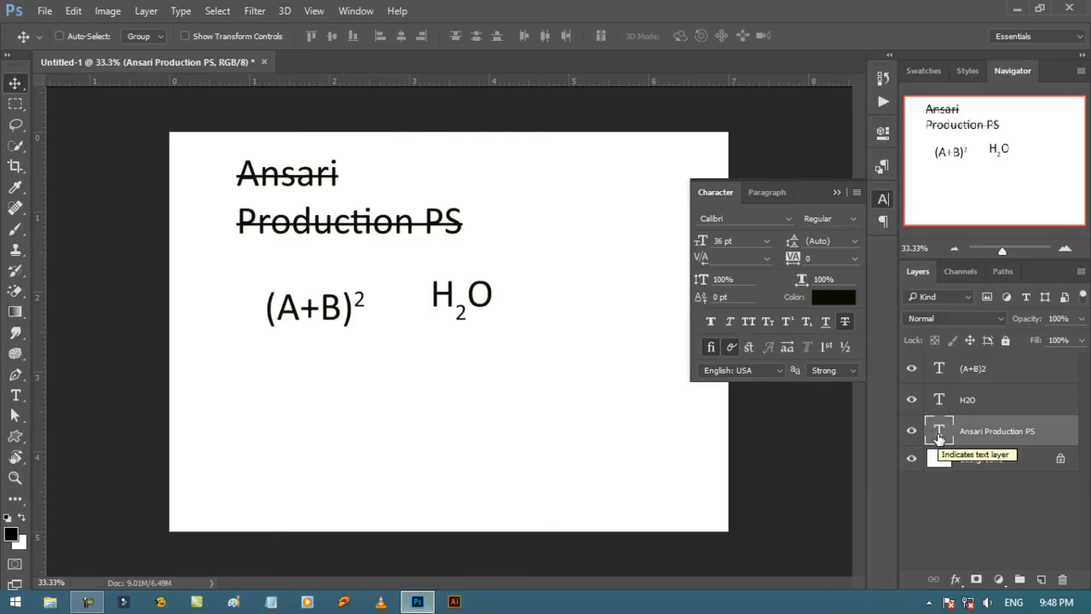
double_click(938, 433)
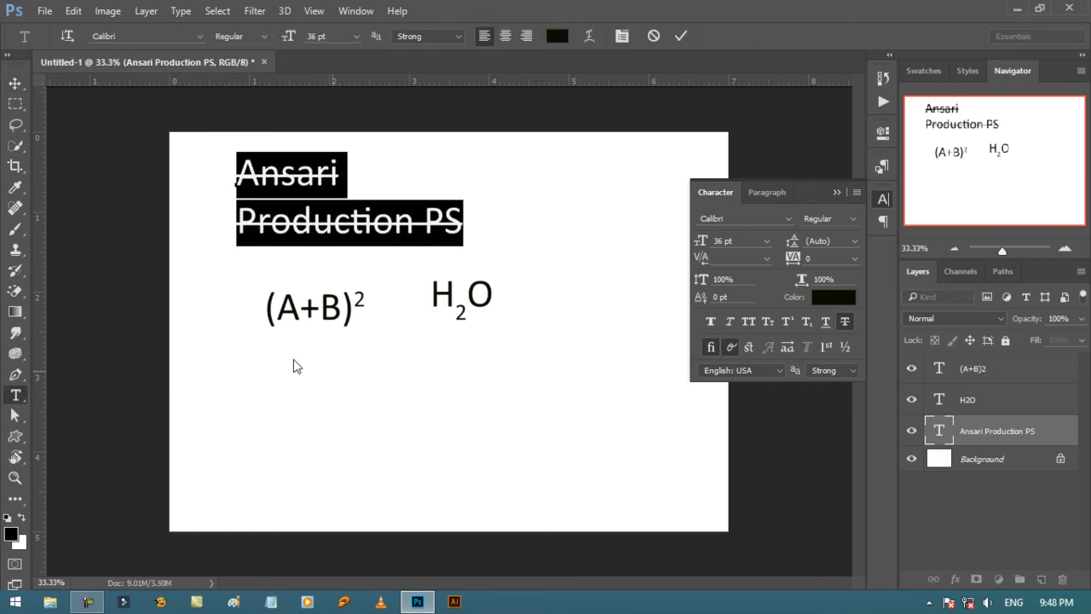
click(14, 83)
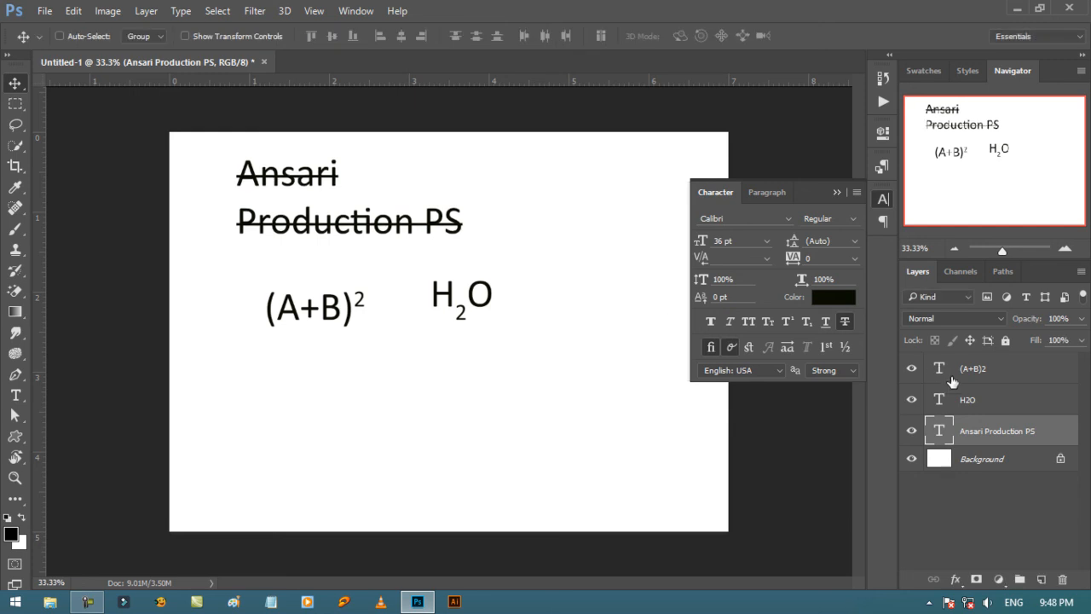
click(946, 399)
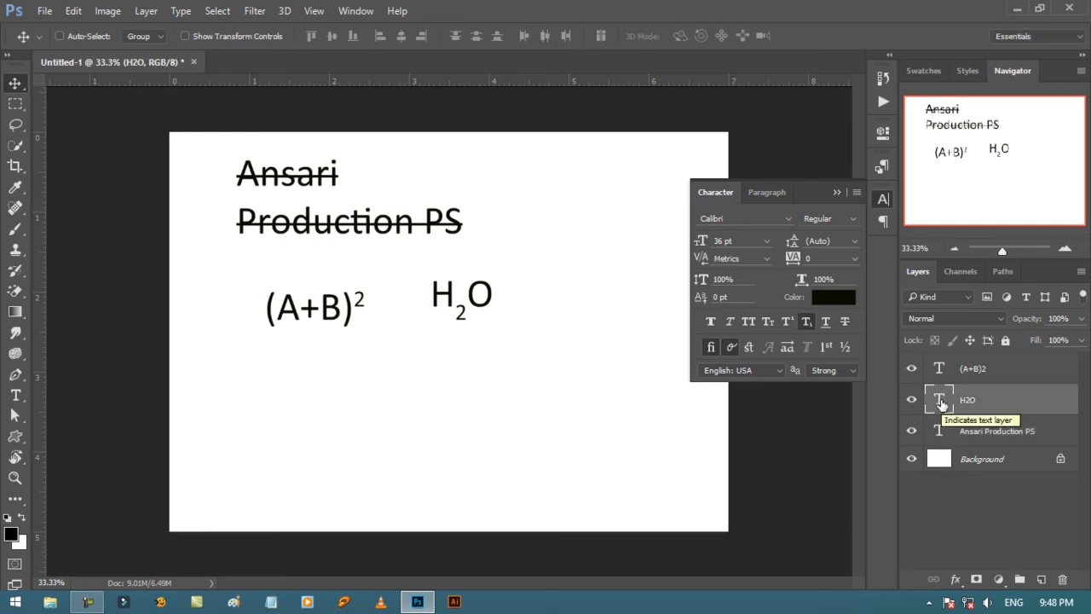
double_click(941, 400)
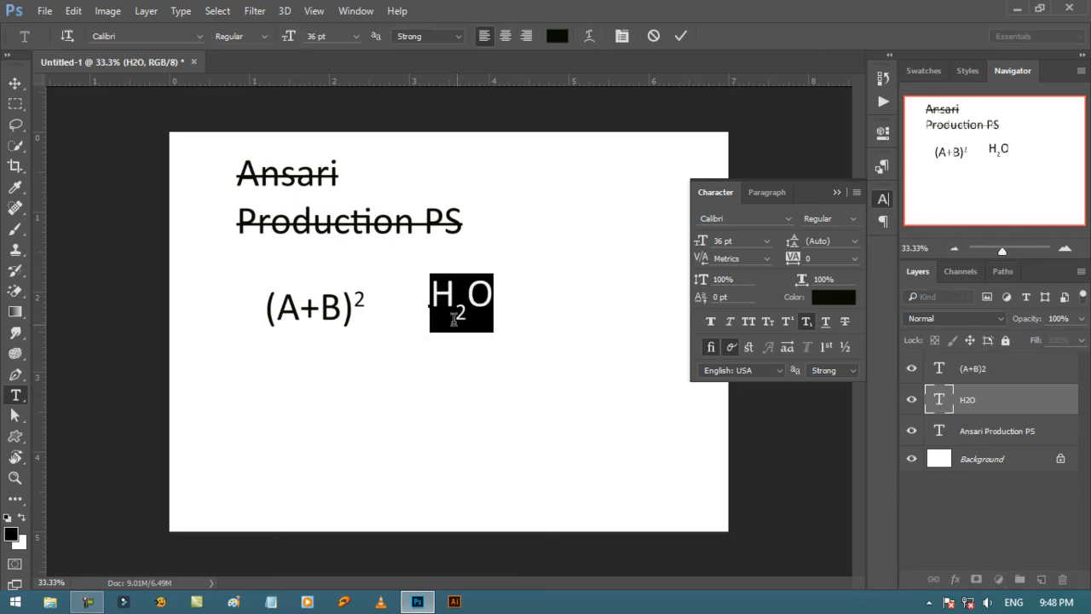
click(949, 375)
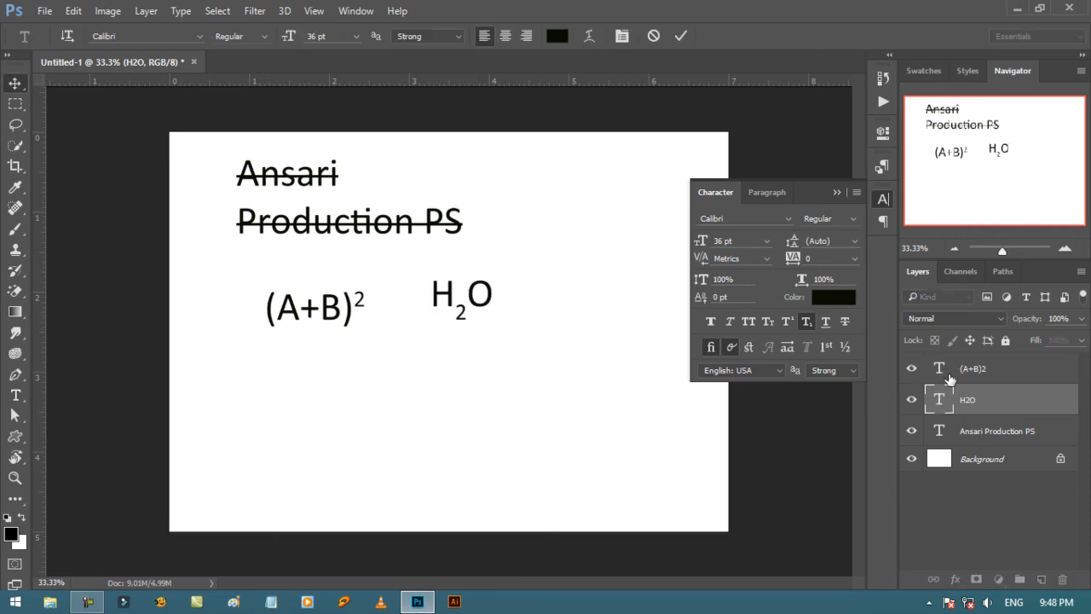
click(950, 377)
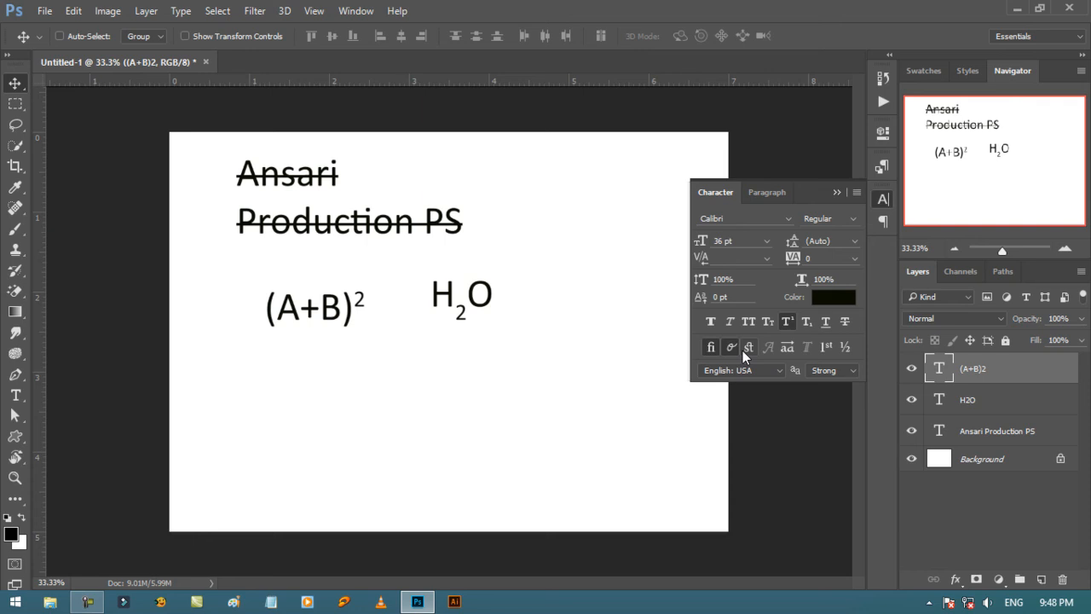
- Add a new text layer reading "1st" below the formula, and apply Ordinals to its "st"
click(15, 395)
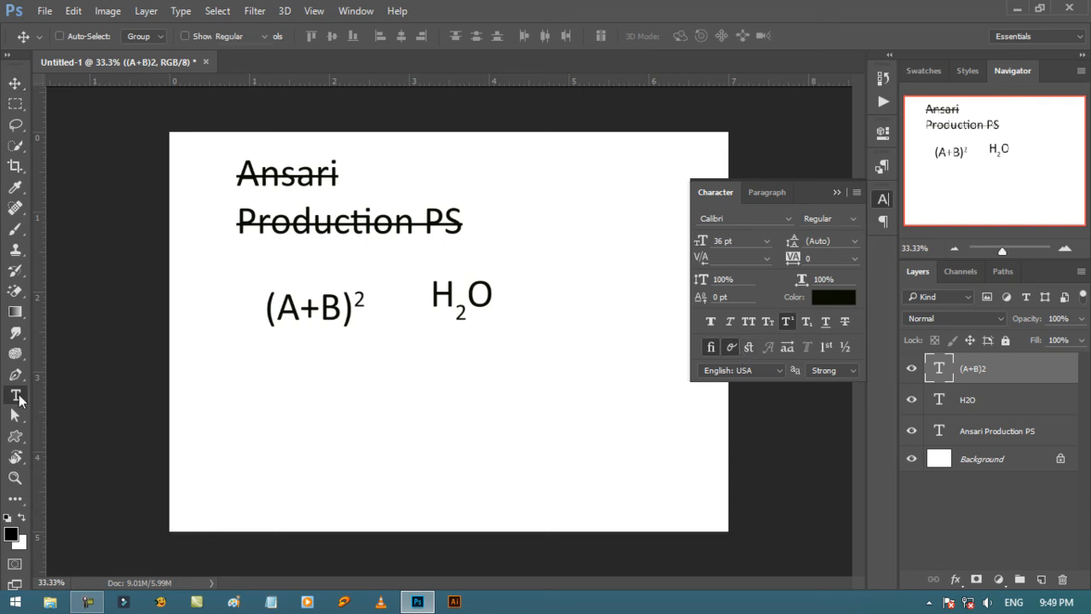
click(316, 420)
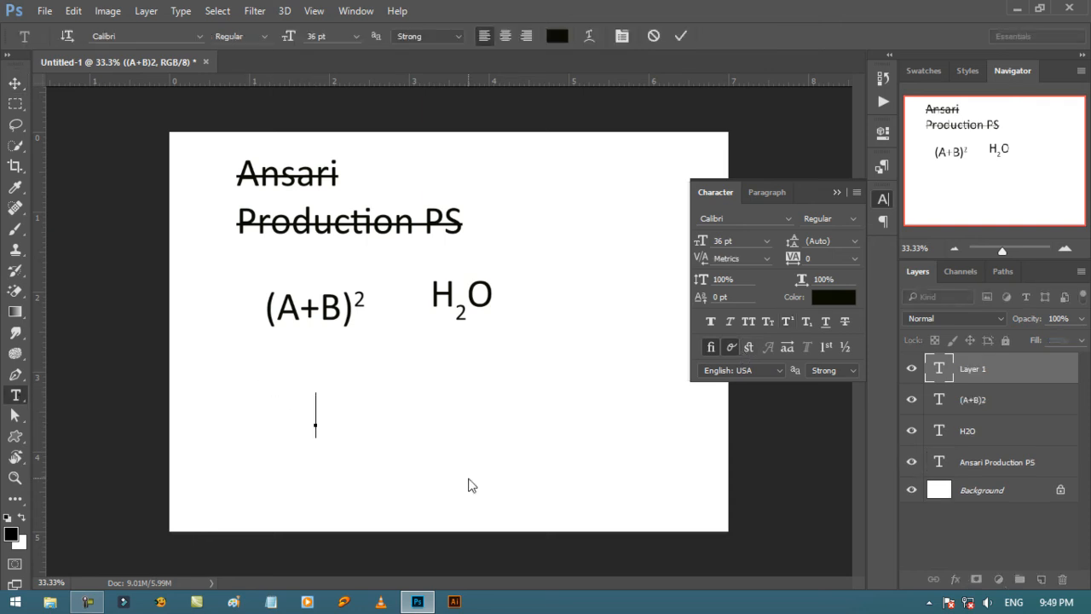
text(1st)
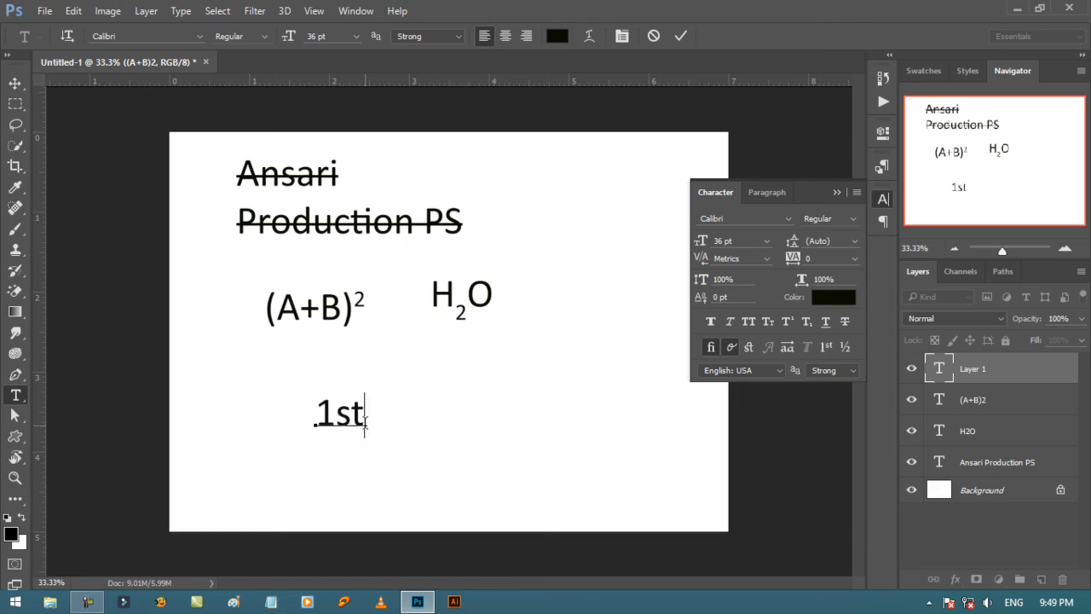
drag(365, 418, 336, 417)
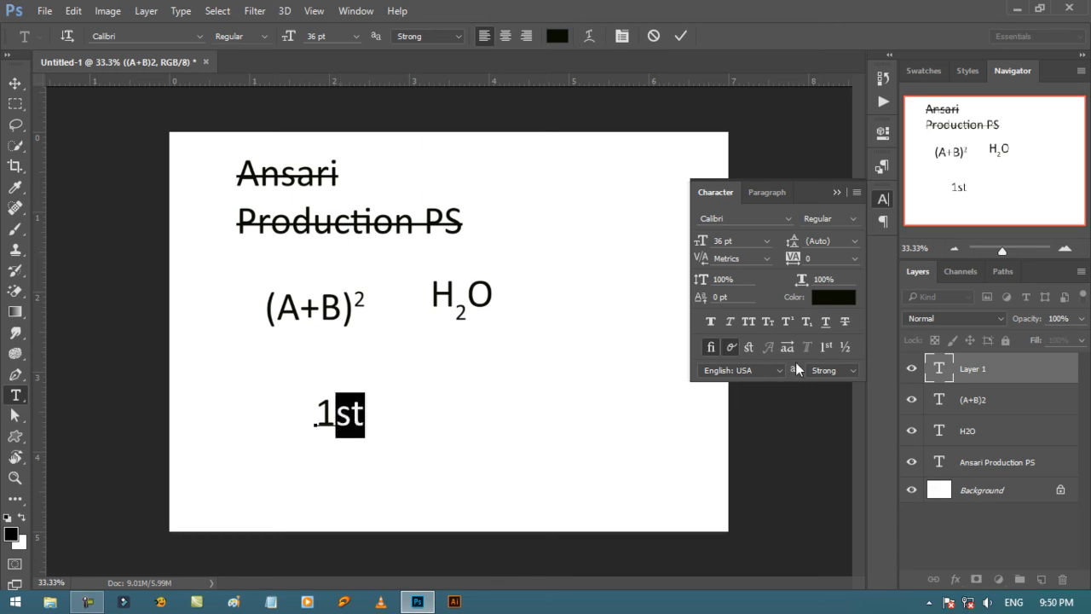
click(819, 350)
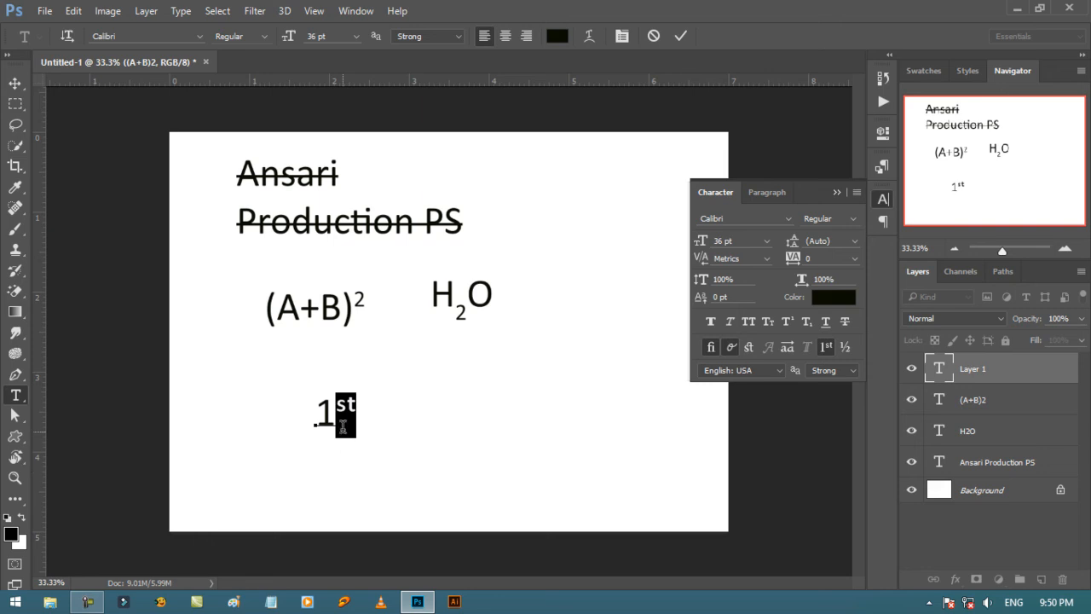
click(344, 426)
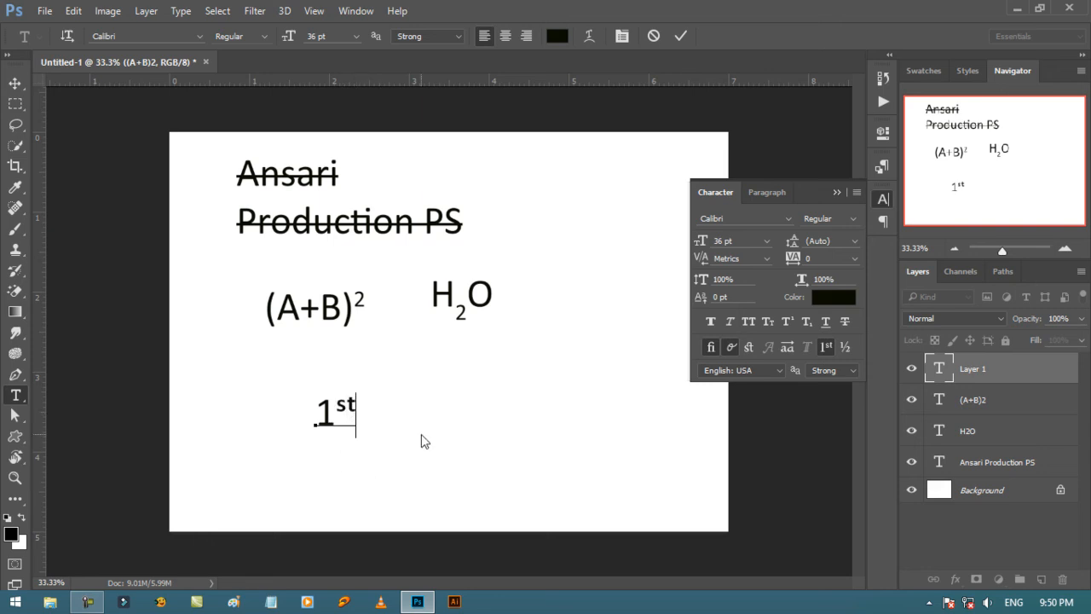
- Continue the ordinal text with "10th 5th 2nd", and place the text cursor at the end of the "(A+B)2" formula
text(1 0)
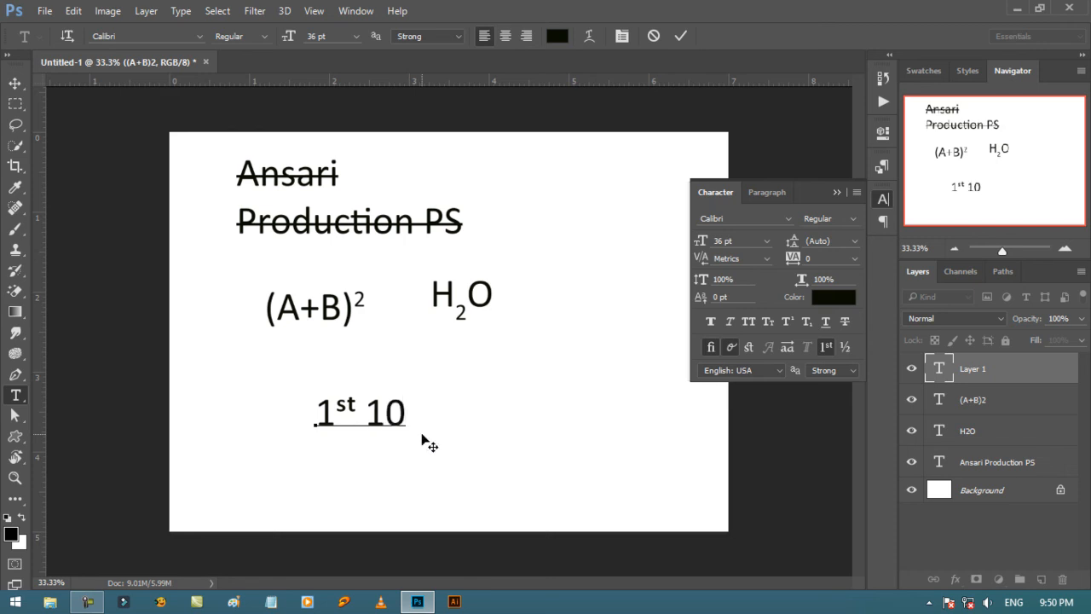
text(th 5th)
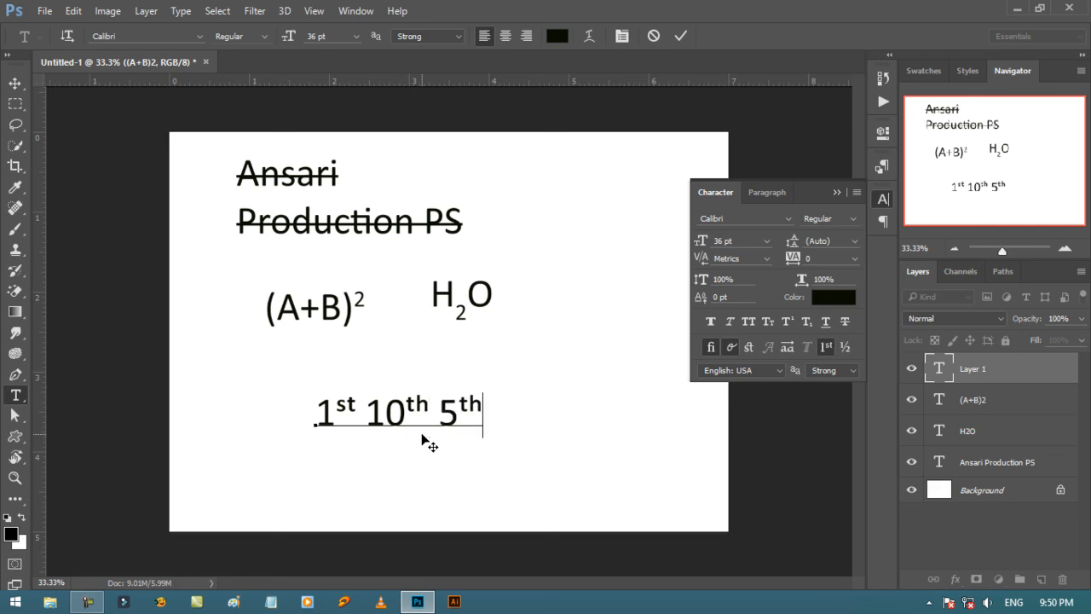
text( 2nd)
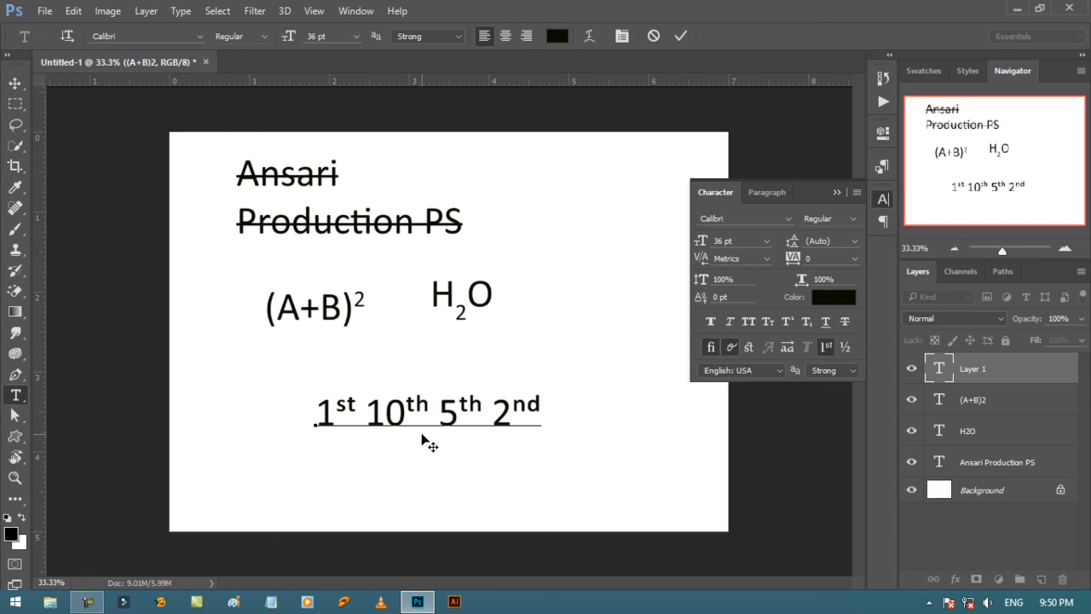
click(365, 309)
click(366, 311)
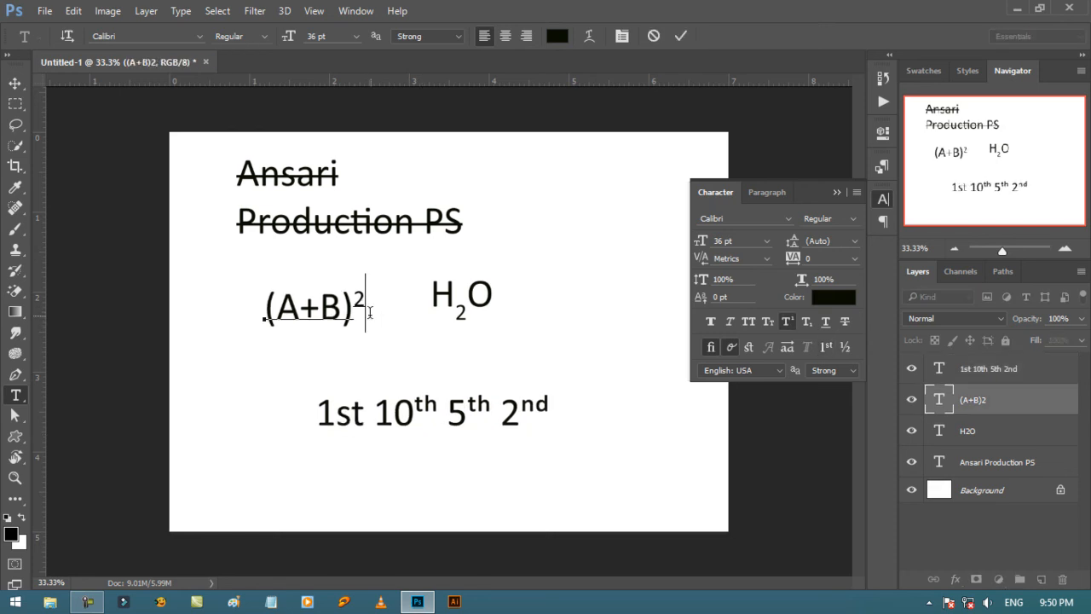
- Apply Fractions to the superscript "2" in the "(A+B)2" formula and to the subscript "2" in "H2O"
drag(367, 308, 349, 309)
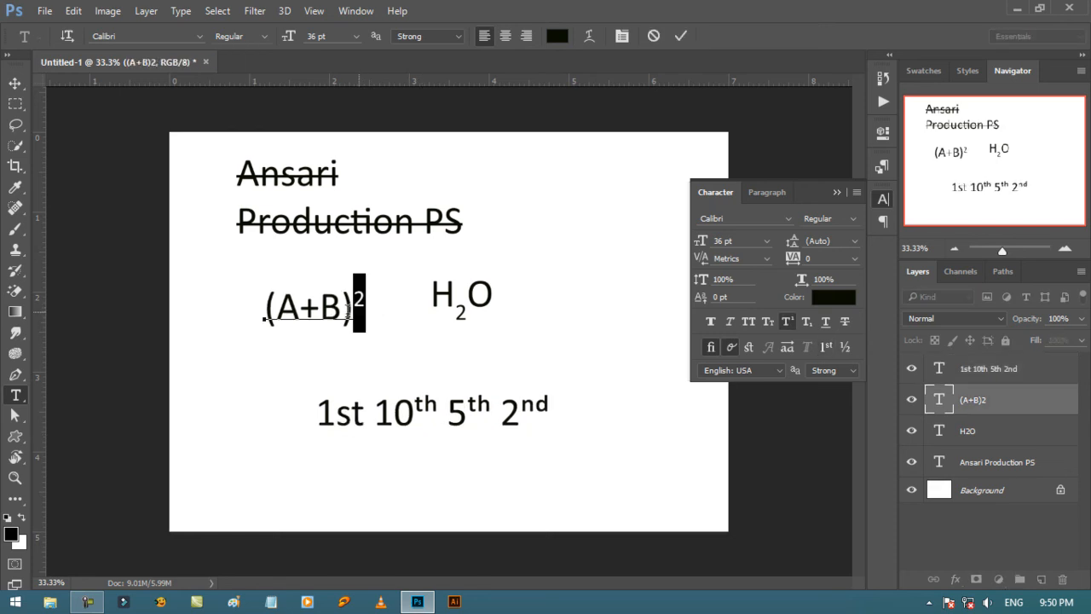
click(844, 347)
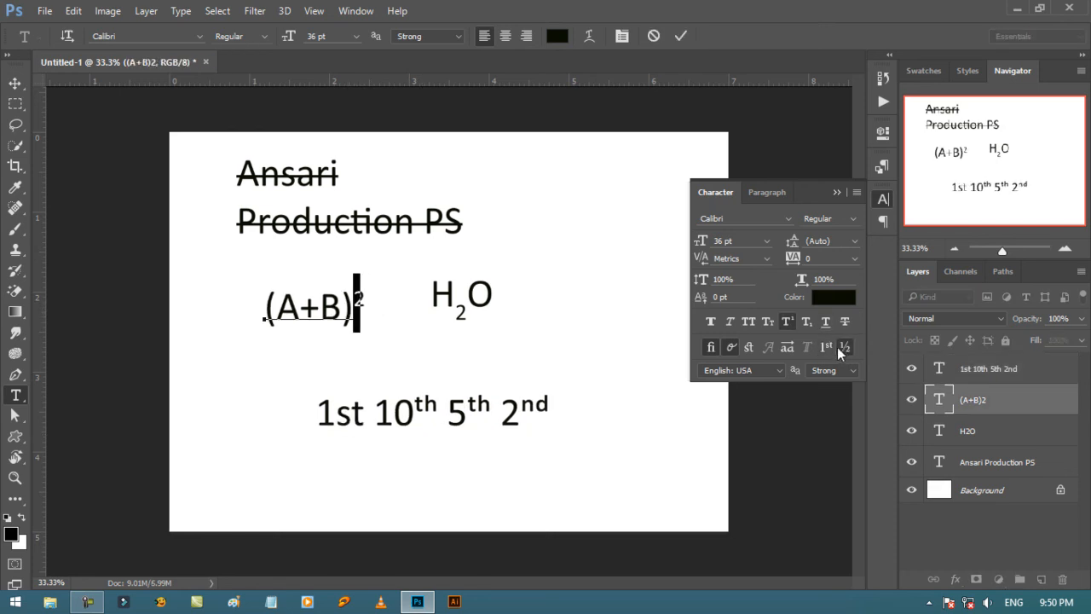
click(463, 329)
drag(469, 315, 454, 315)
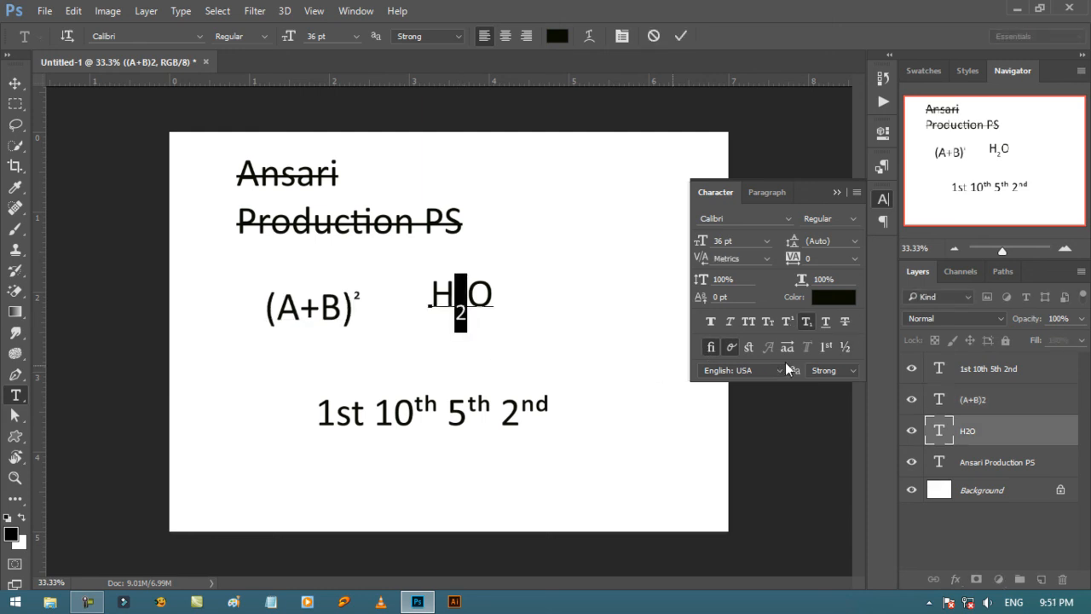
click(844, 347)
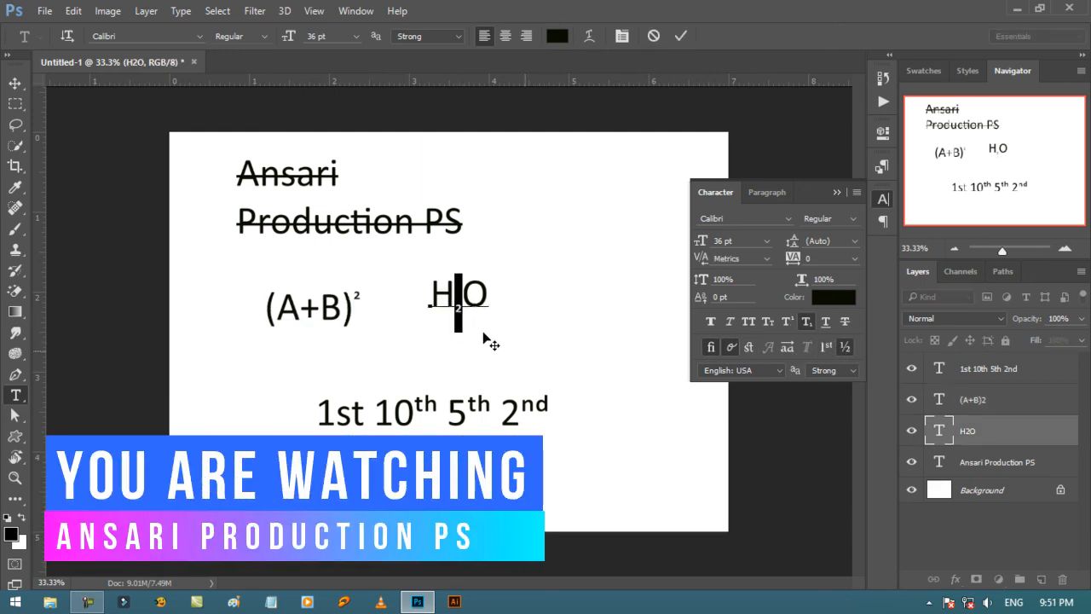
- Commit the "H2O" text edit and move the text closer beside the "(A+B)2" formula, roughly level with it
key(ctrl+Return)
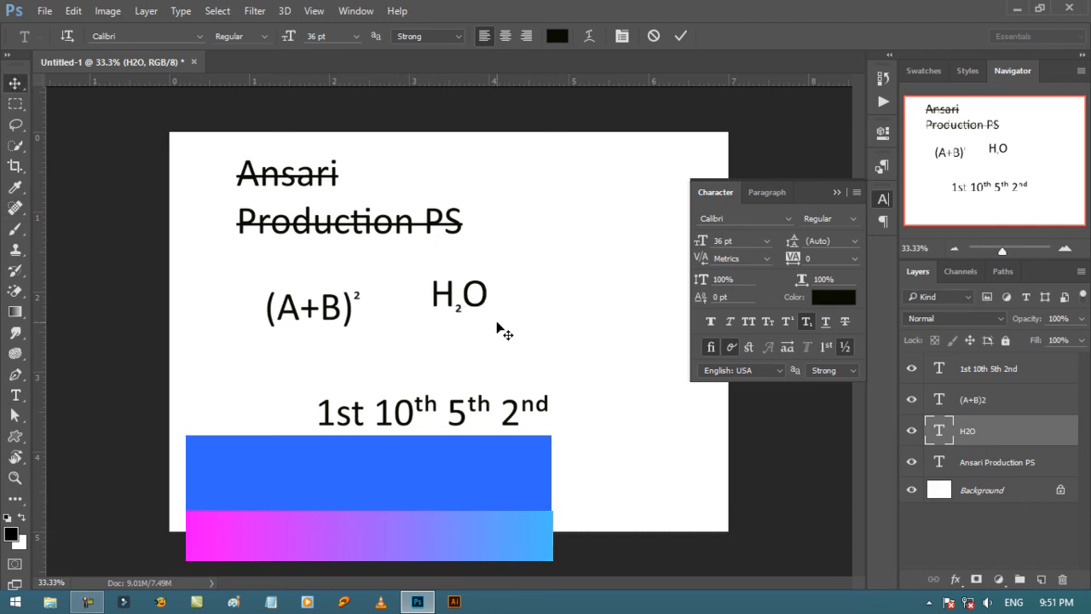
drag(462, 316, 422, 323)
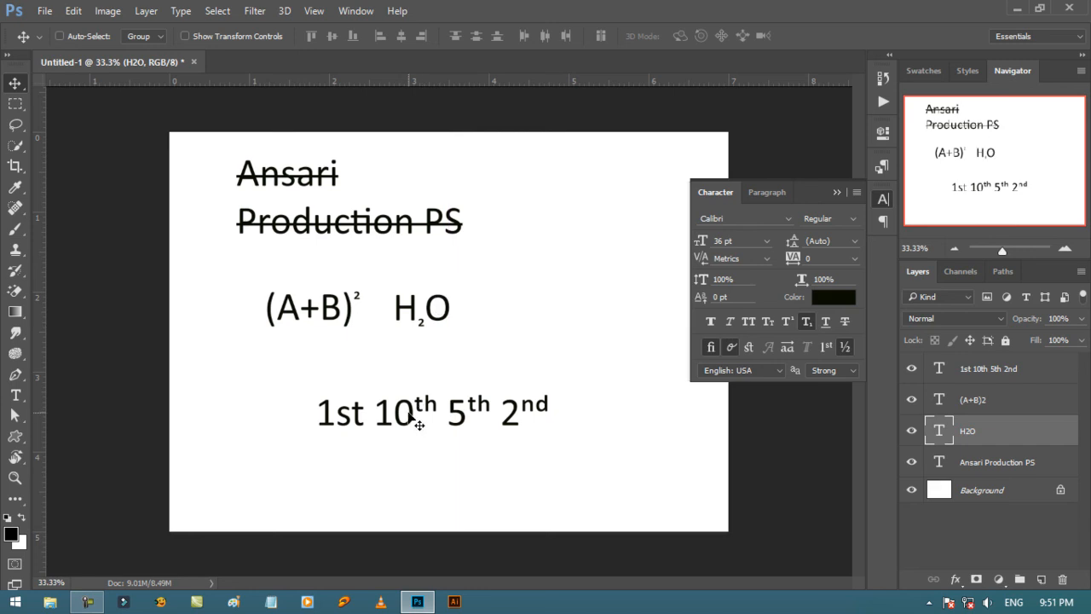
drag(419, 424, 336, 414)
- Try applying Ordinals to the "st" of "1st", undo the change and leave text editing
click(15, 395)
click(355, 414)
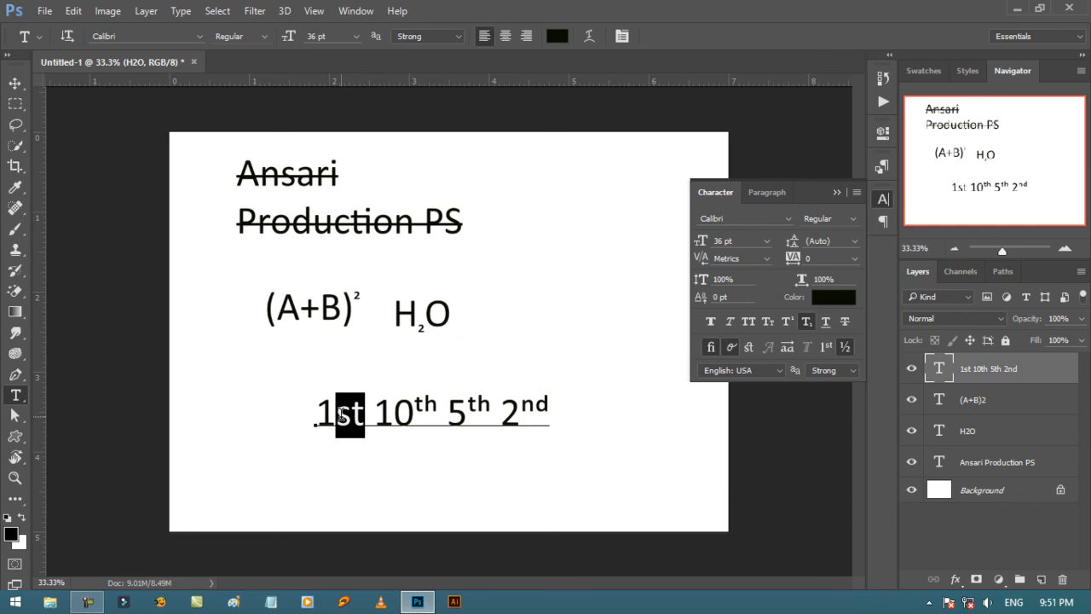
click(826, 347)
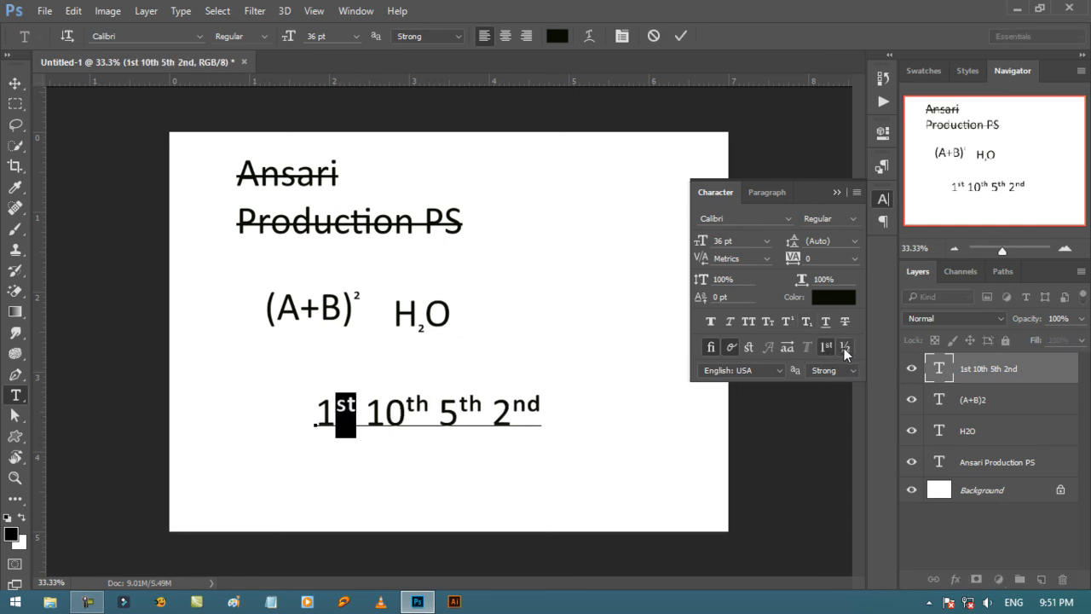
key(ctrl+z)
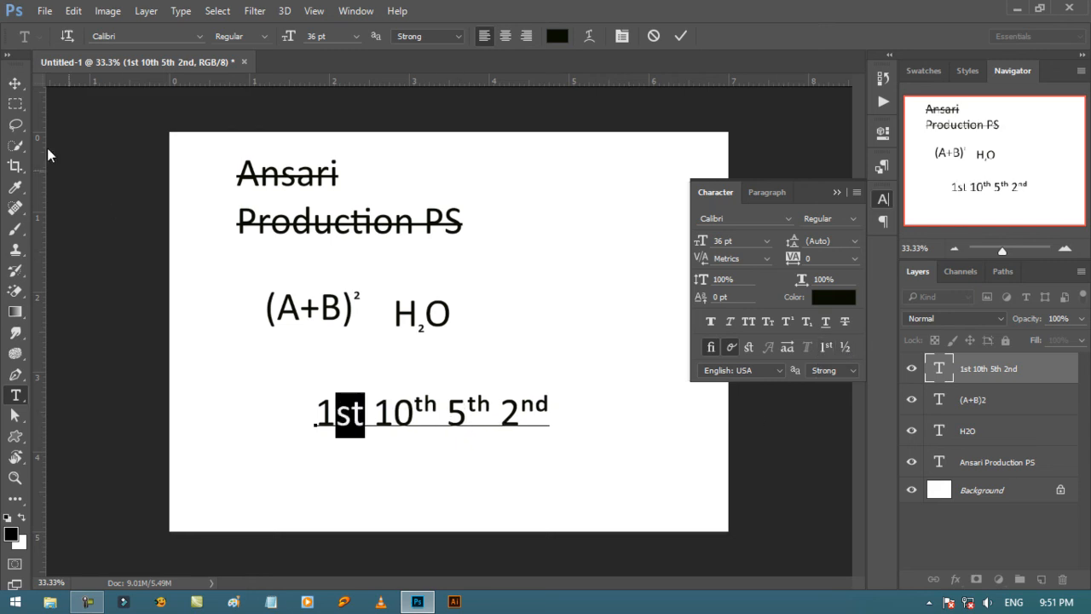
click(12, 84)
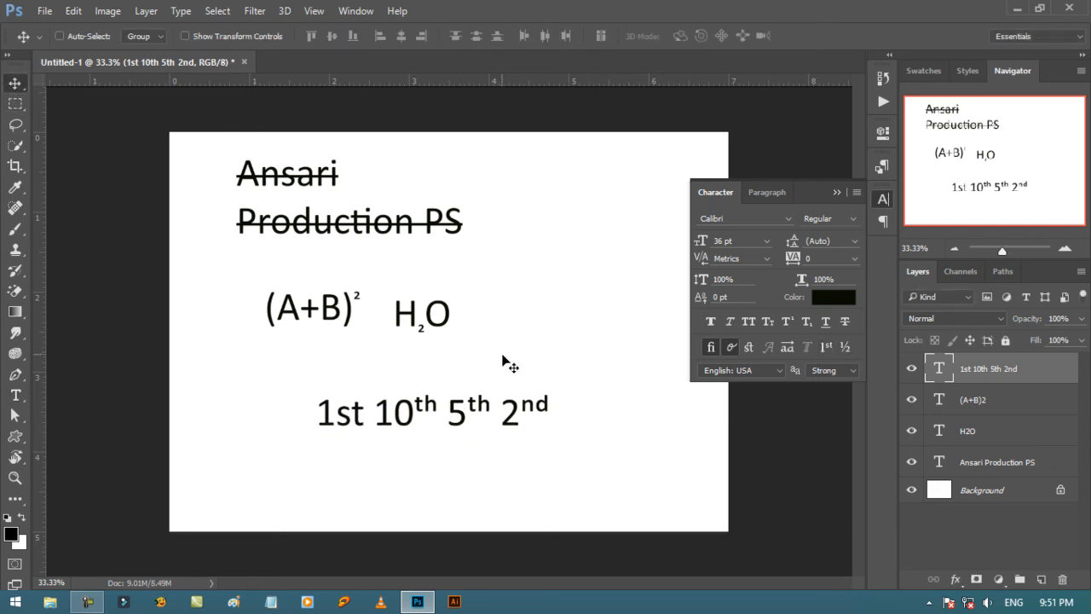
- Show the paragraph options and delete all four text layers, keeping only the Background layer
click(772, 194)
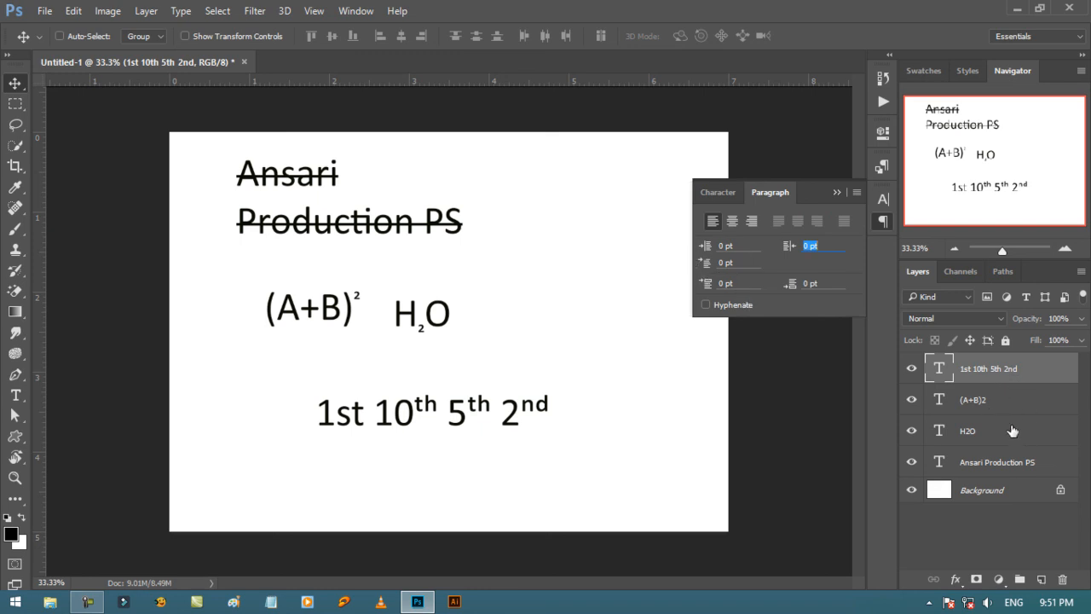
shift+click(984, 463)
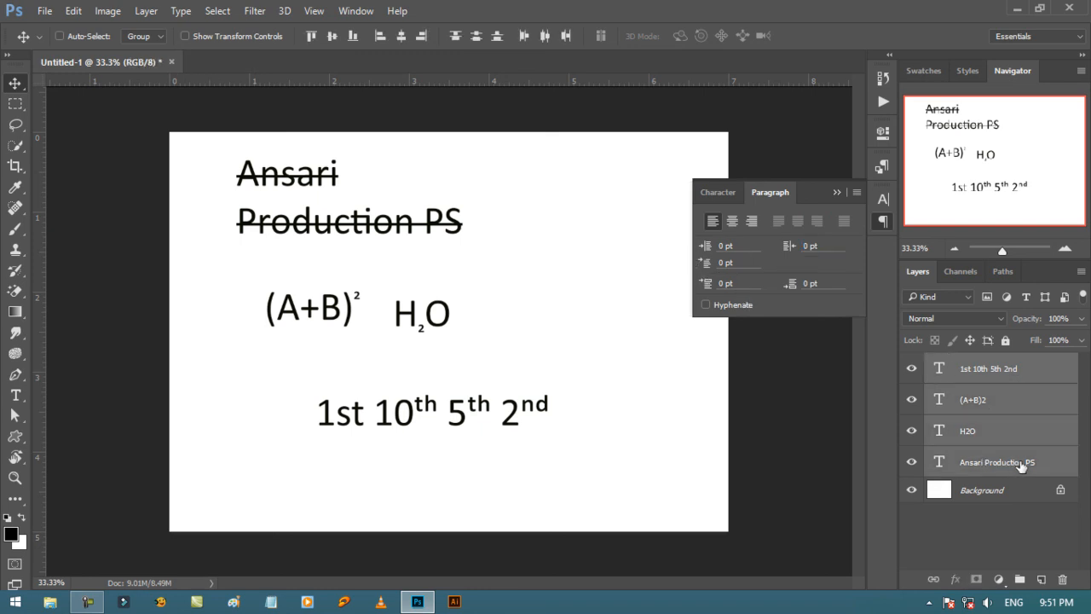
drag(984, 463, 1065, 579)
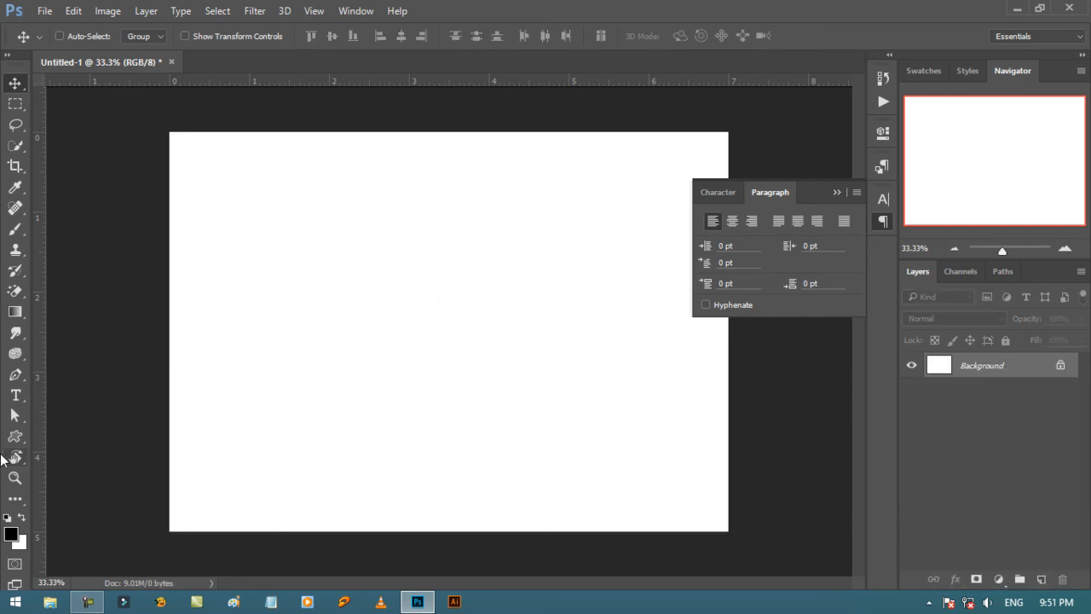
- Create a paragraph text box nearly filling the canvas and enter "Ansari Production PS" in it
click(16, 395)
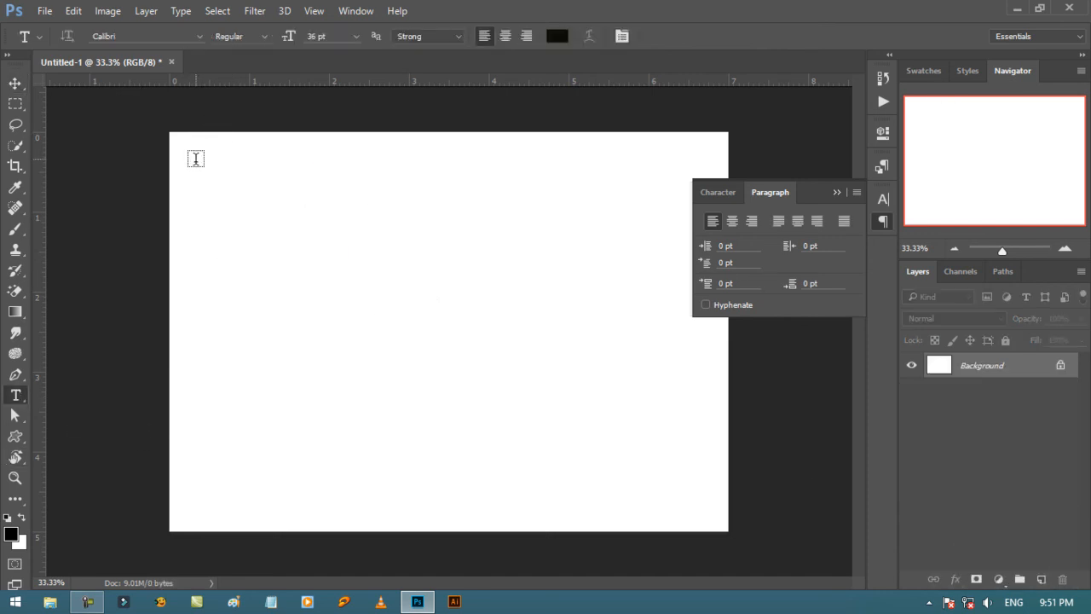
drag(197, 160, 696, 506)
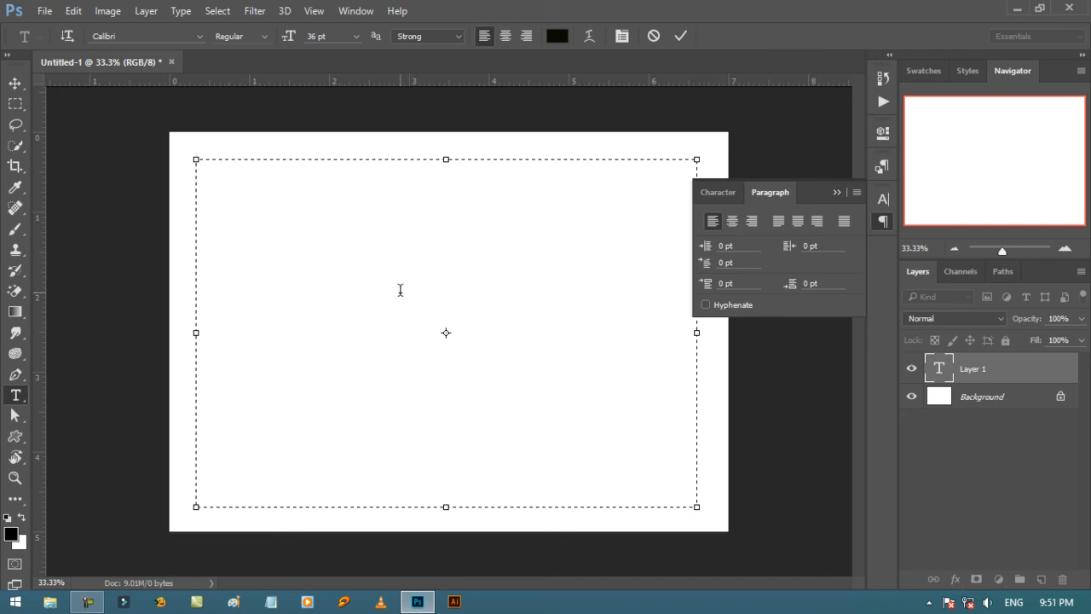
text(Ansari )
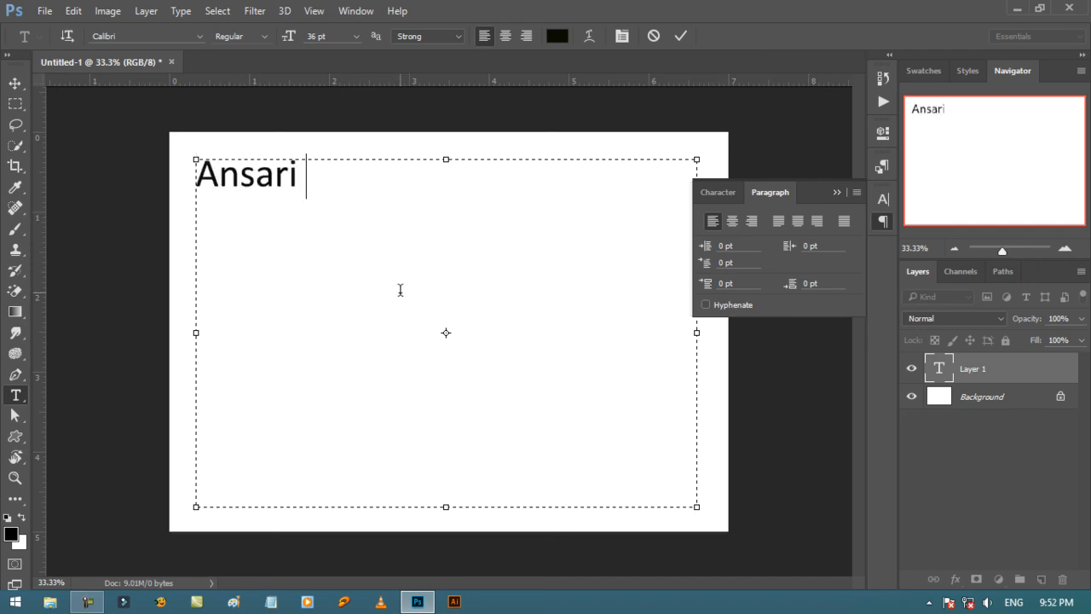
text(Pro           )
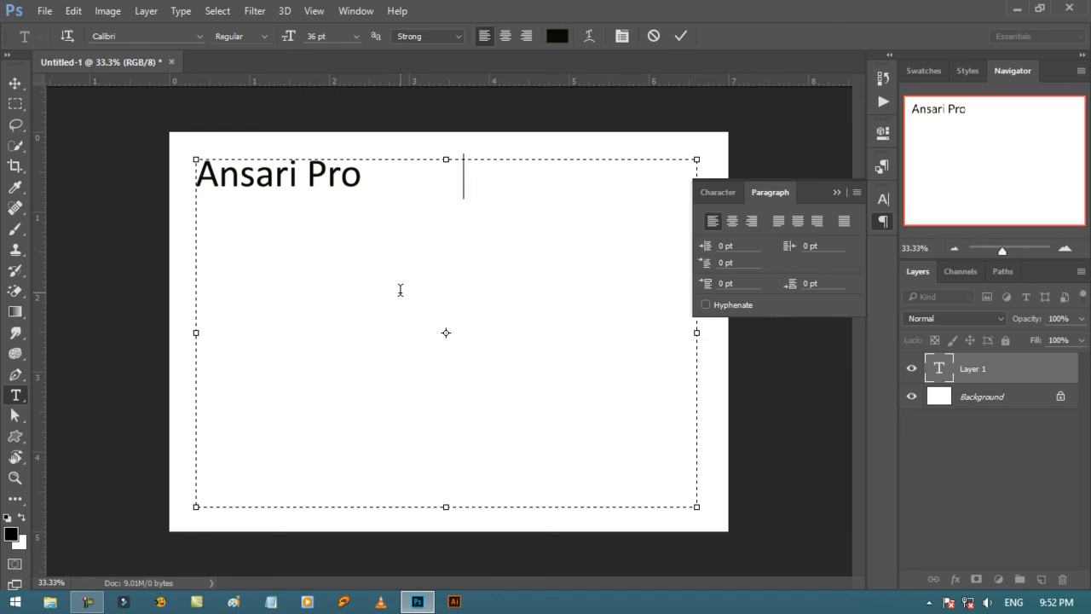
text(n p)
key(BackSpace)
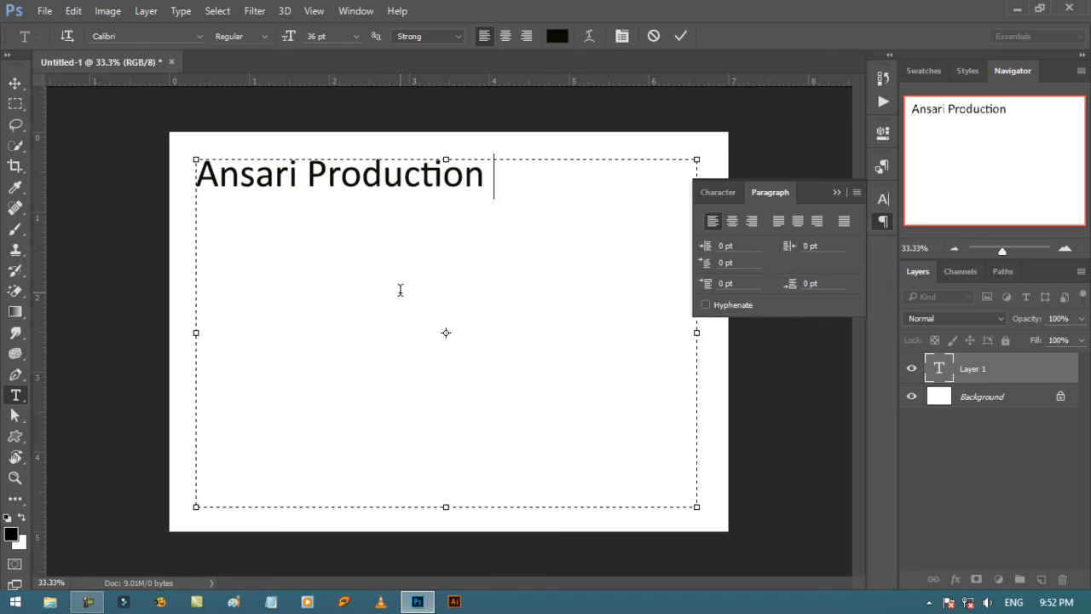
text(PS)
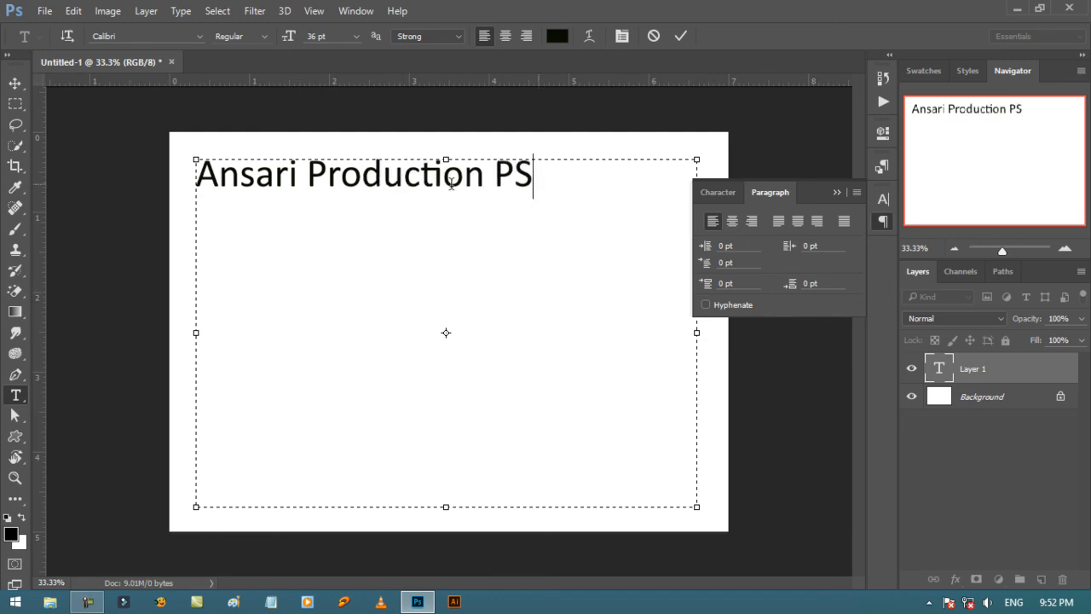
- Copy the whole "Ansari Production PS" text and set its font size to 11 pt
drag(451, 183, 168, 182)
key(ctrl+c)
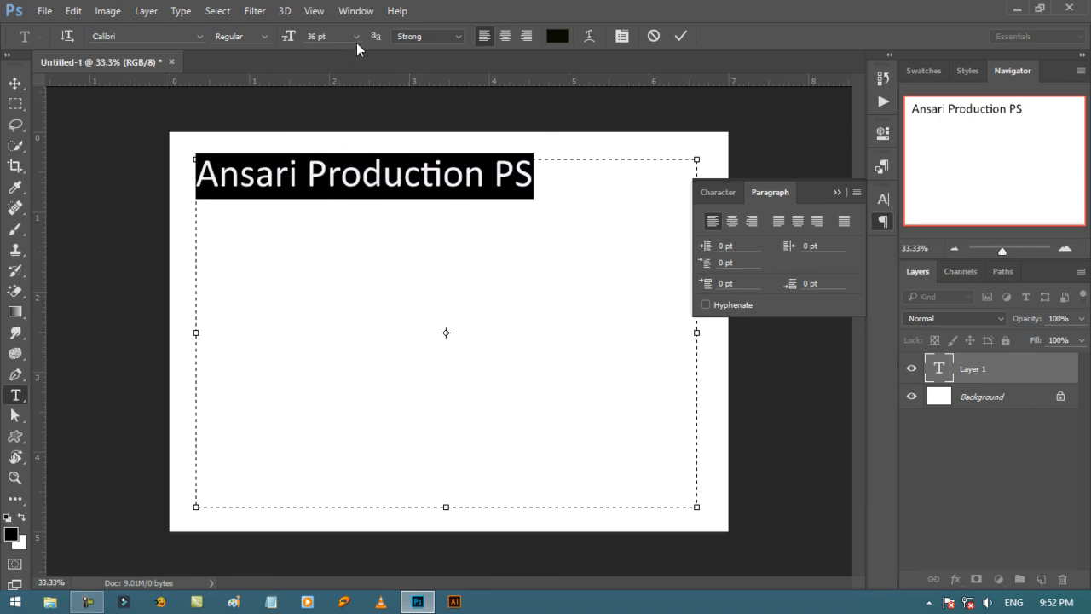
click(356, 42)
click(358, 147)
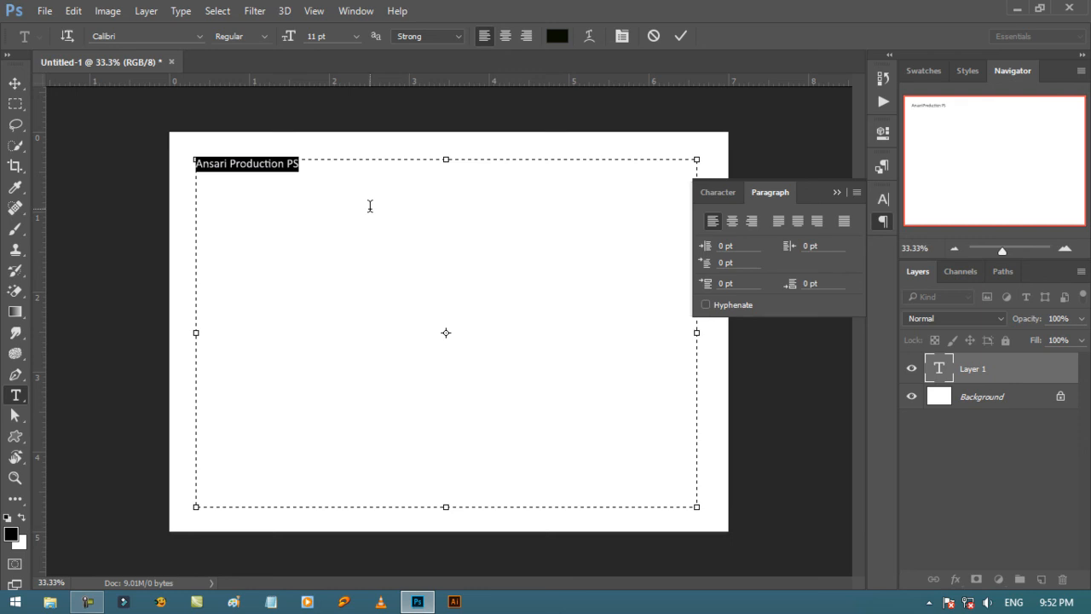
- Duplicate the "Ansari Production PS" text repeatedly in the text box to build a nine-line paragraph
click(322, 170)
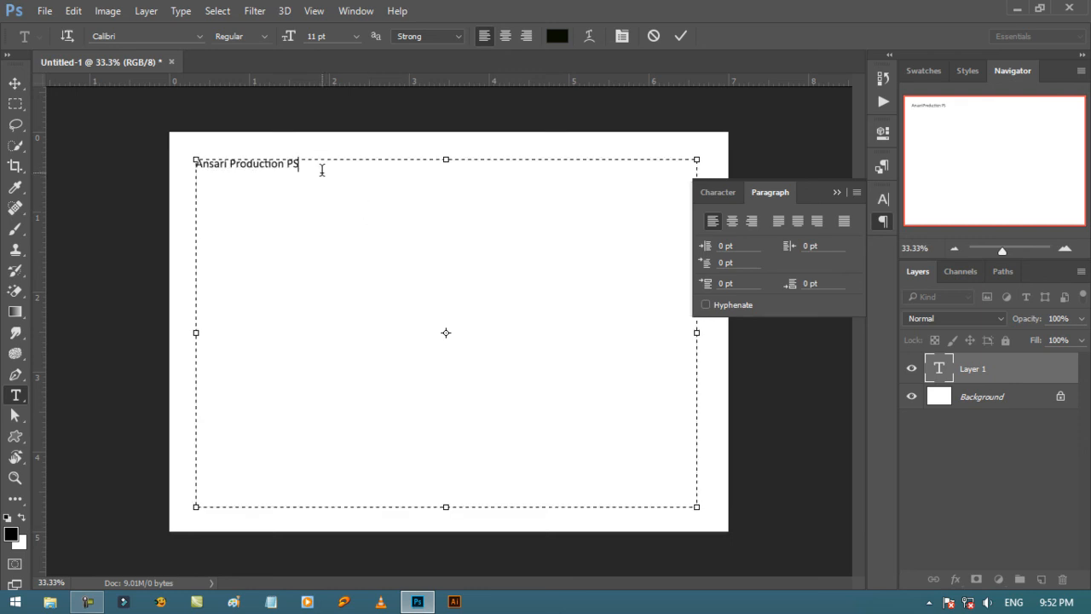
key(ctrl+v)
key(ctrl+a)
key(ctrl+c)
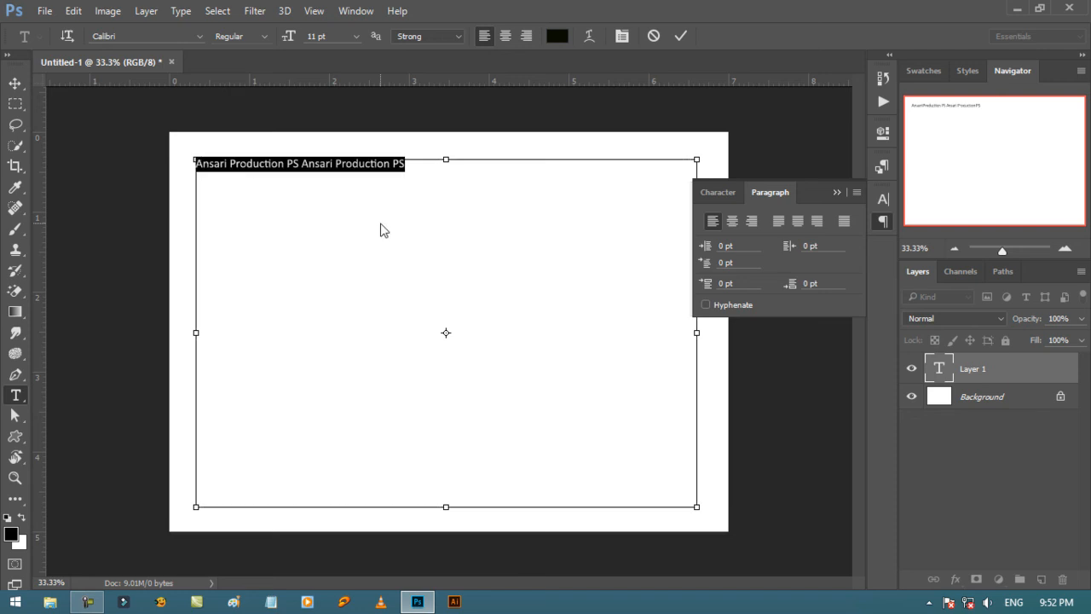
click(422, 178)
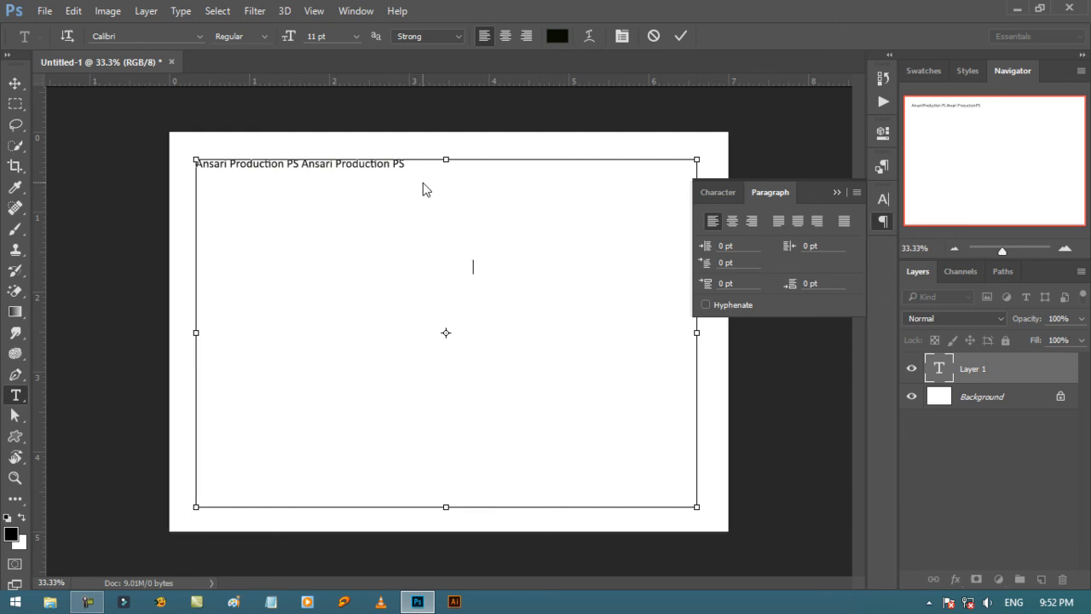
key(ctrl+v)
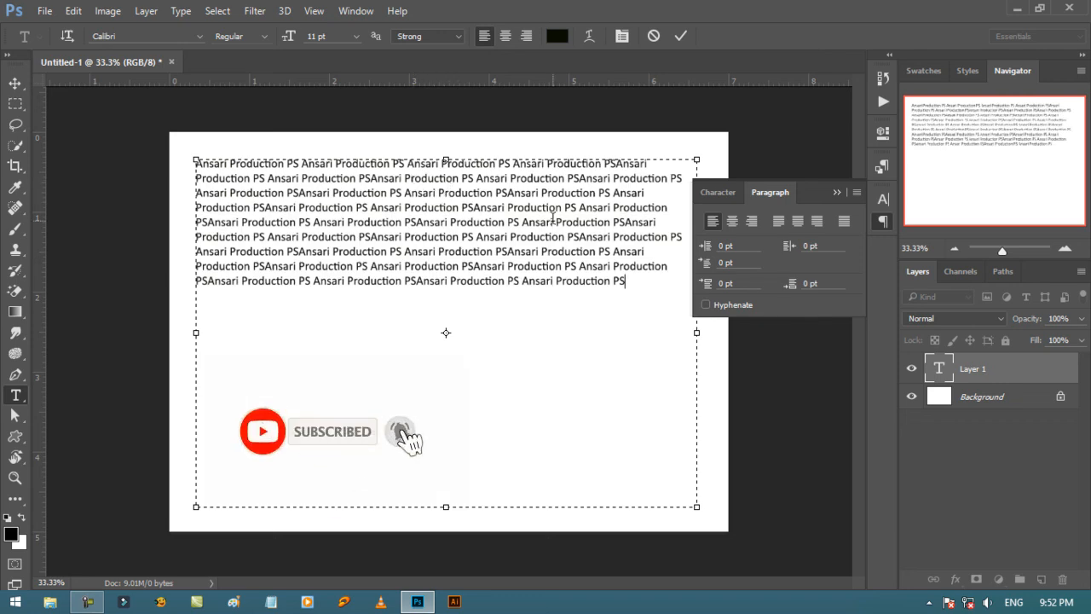
- Copy the whole paragraph and paste it below as a second paragraph, separated by a blank line
key(ctrl+a)
key(ctrl+c)
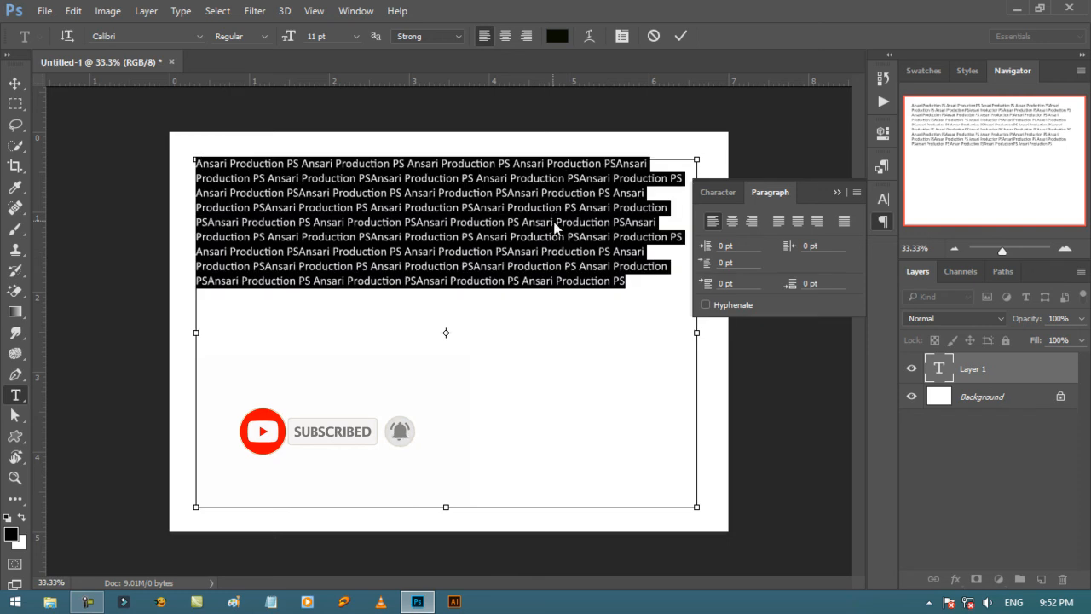
click(553, 218)
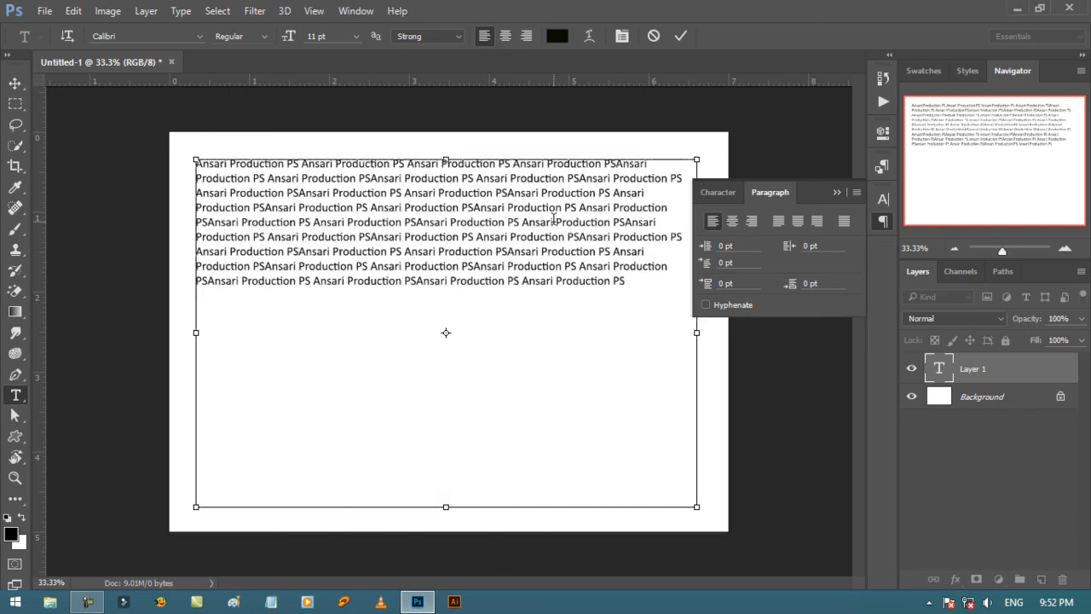
key(ctrl+v)
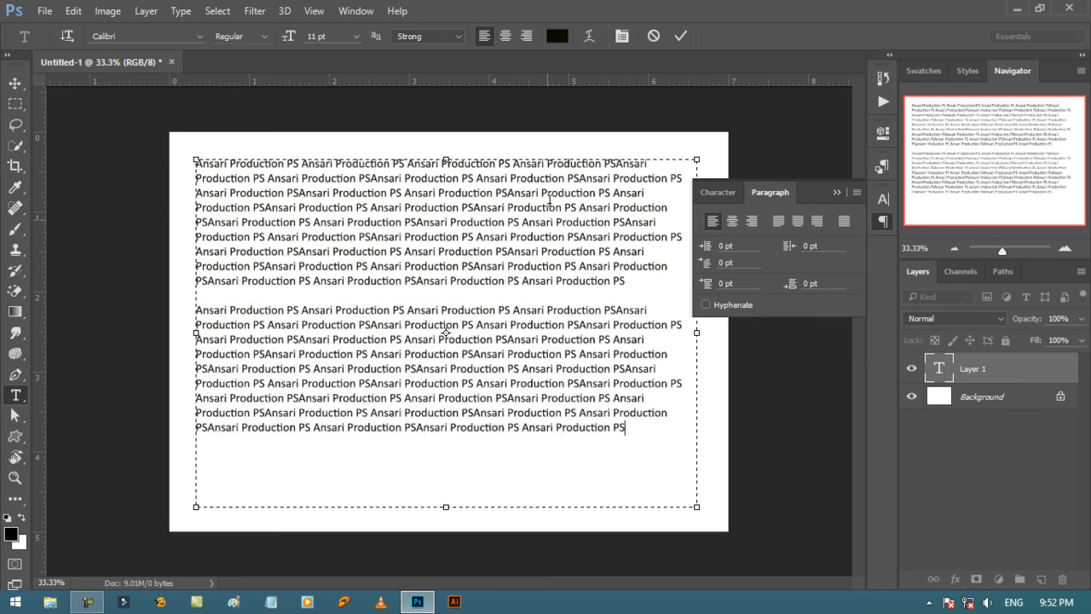
- Select the first paragraph and align it to the center, to the right and back to the left
drag(627, 280, 179, 152)
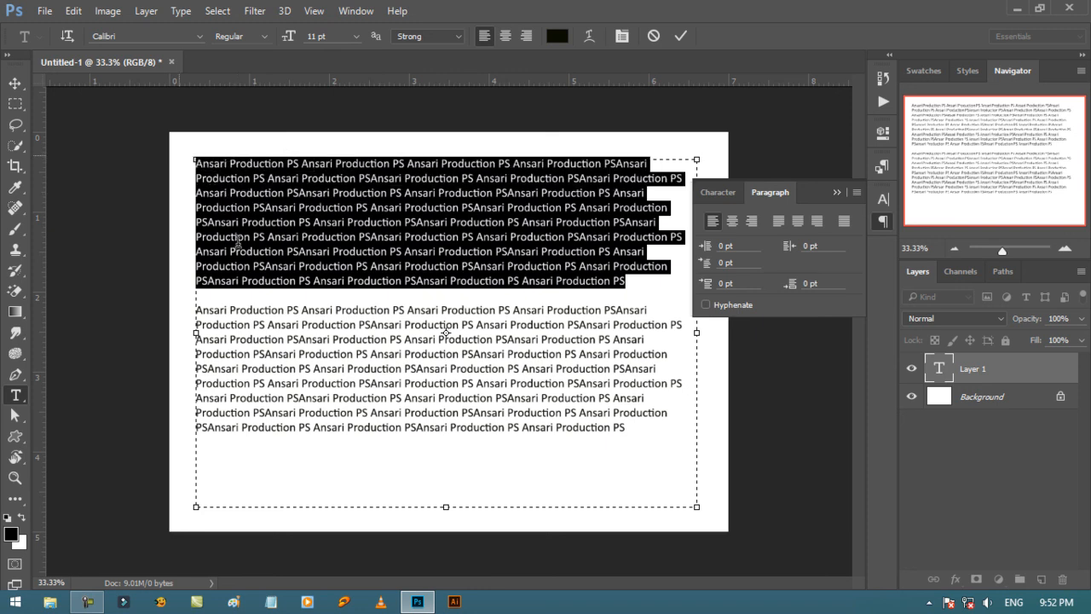
click(735, 225)
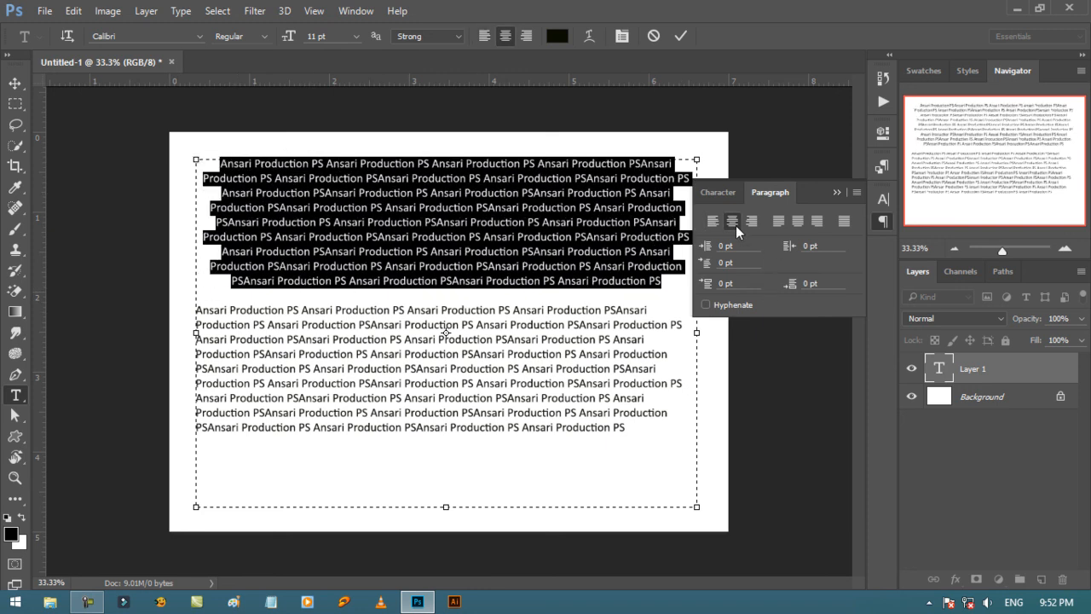
click(751, 223)
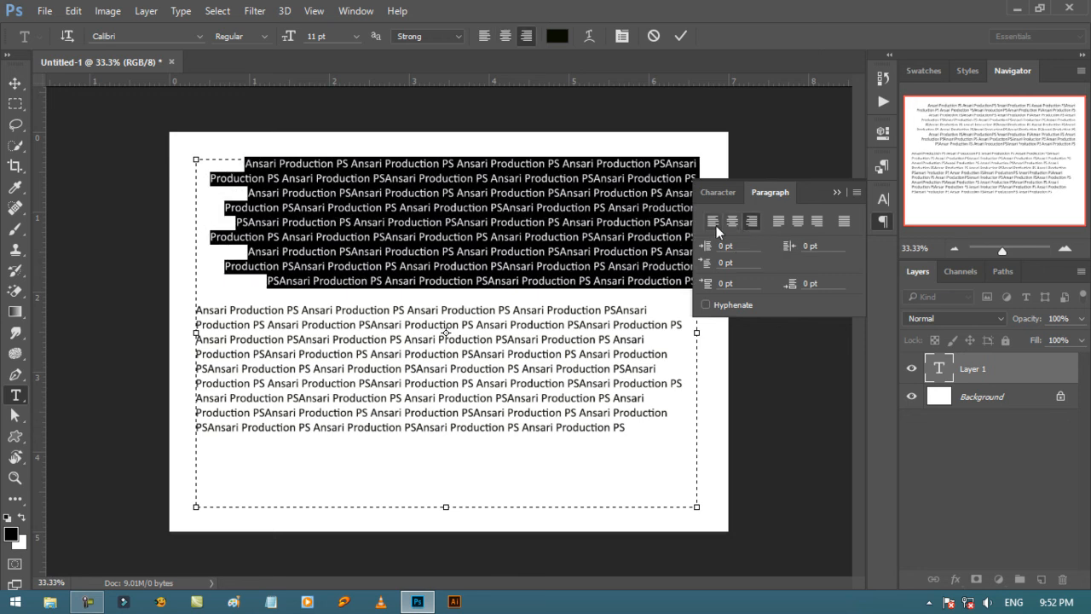
click(715, 225)
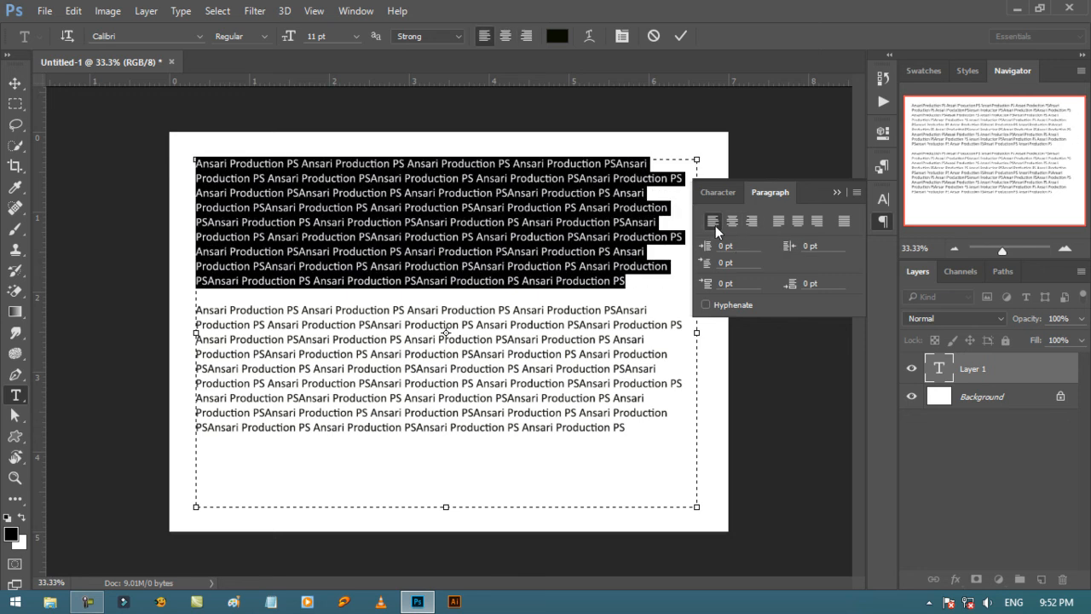
- Justify the first paragraph with its last line left, centered, right and left again, ending with Justify all
click(781, 220)
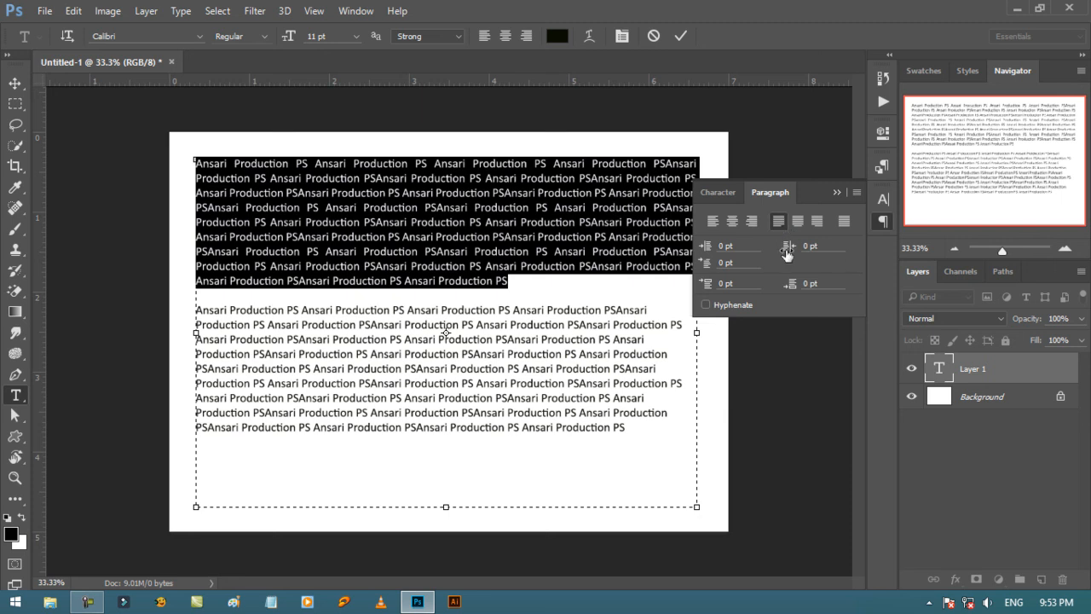
click(798, 223)
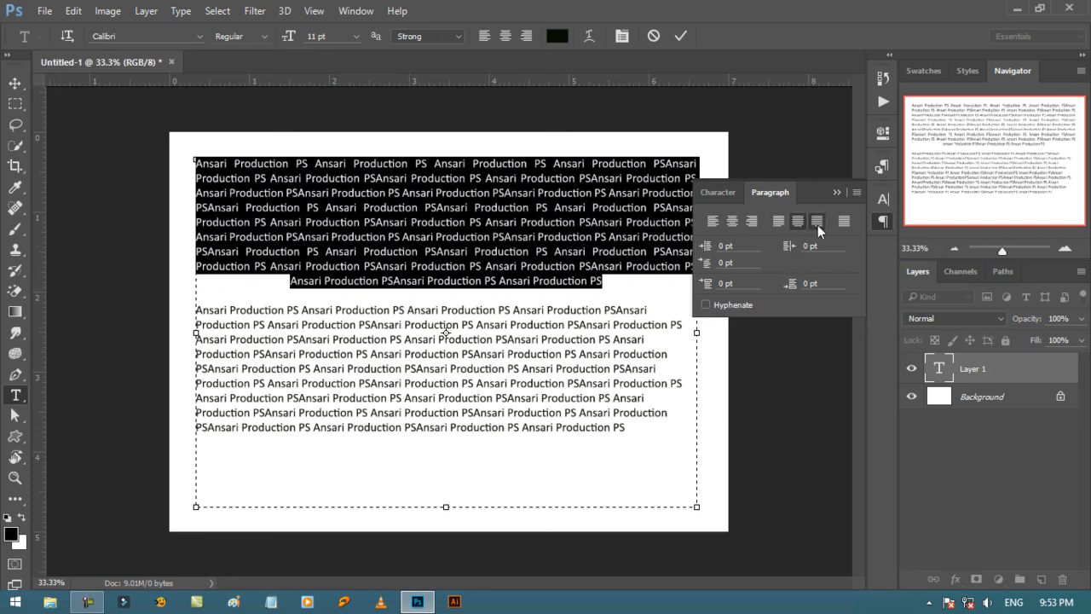
click(816, 222)
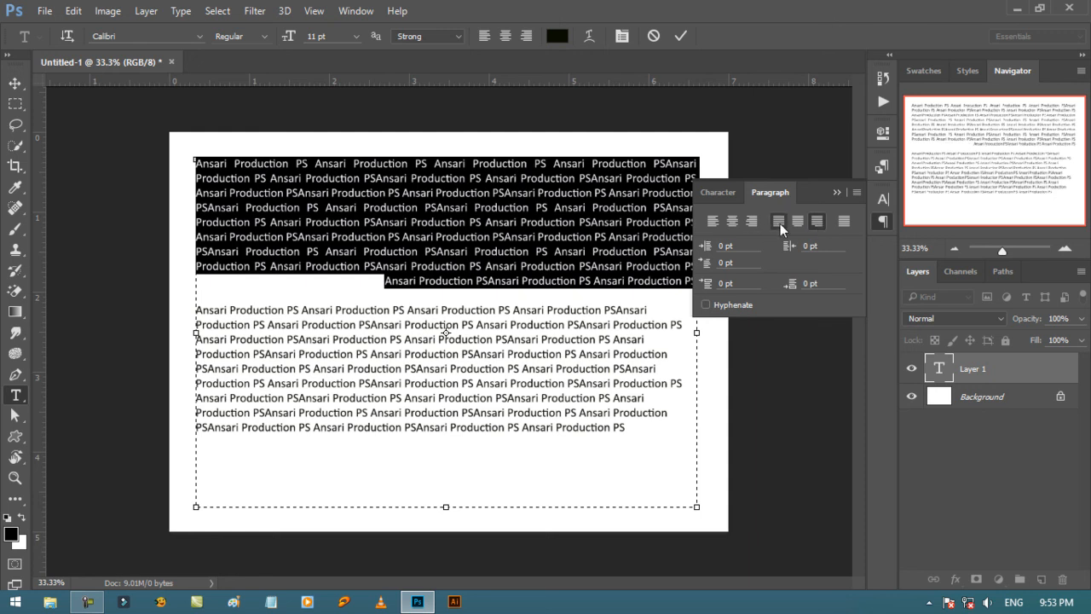
click(780, 223)
click(843, 221)
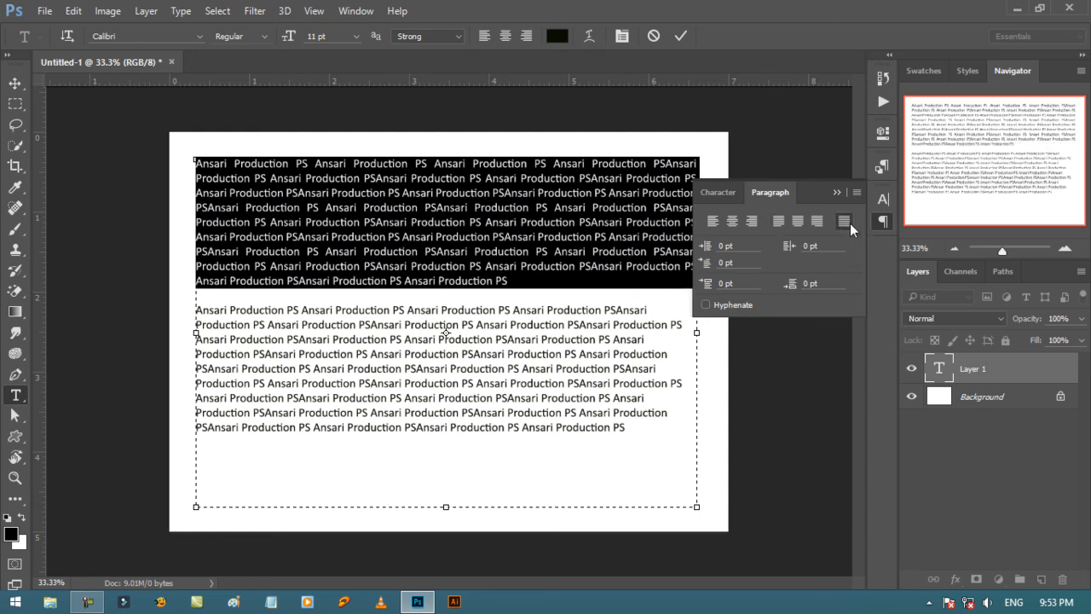